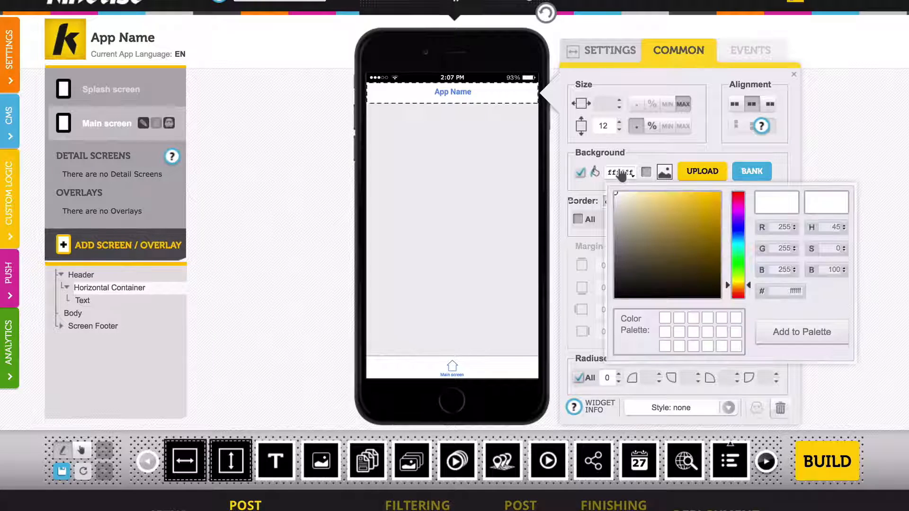
- Set the header container's background colour to 1e8cbe and add that colour to the palette
{"action": "type", "text": "1e8cbe"}
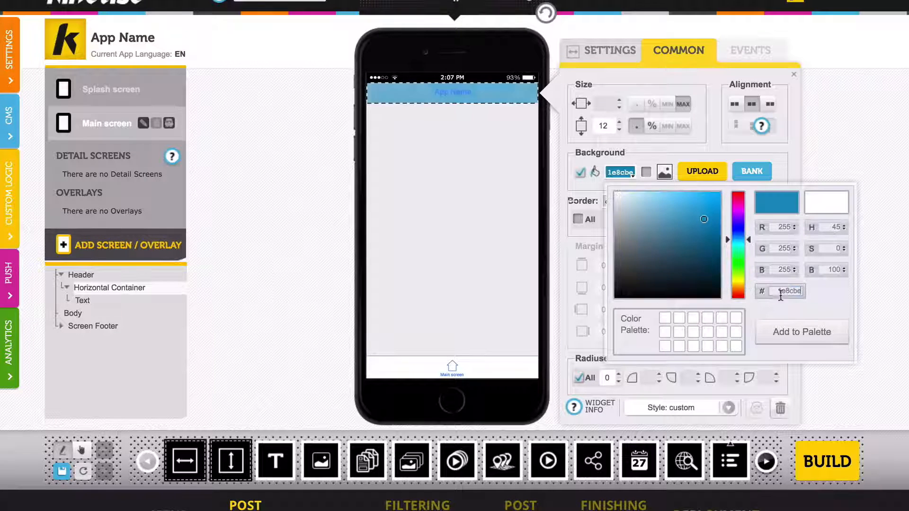
{"action": "left_click", "coordinate": [787, 330]}
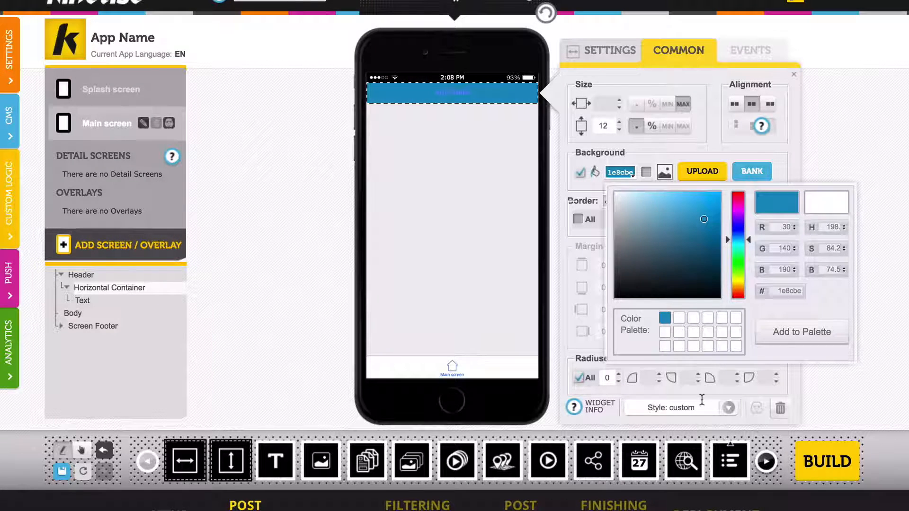
- Save the header container's formatting as a new style named bar
{"action": "left_click", "coordinate": [700, 403]}
{"action": "left_click", "coordinate": [687, 387]}
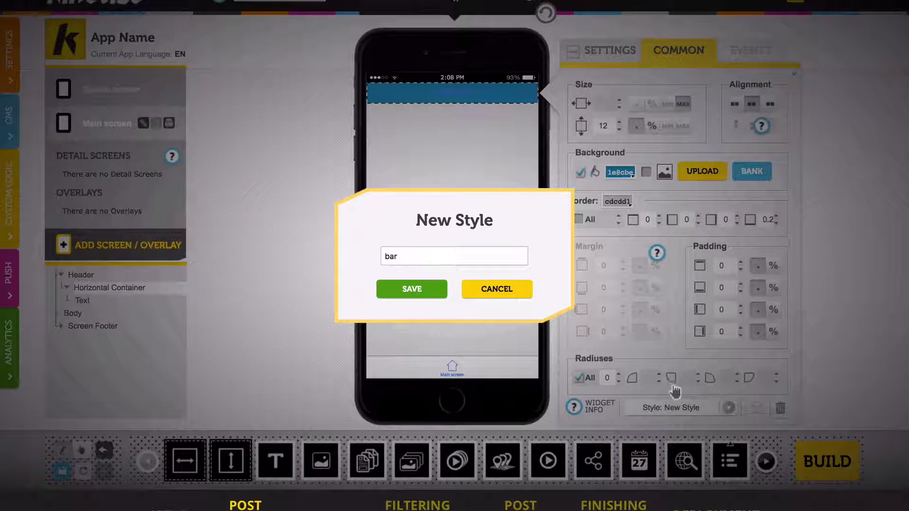
{"action": "left_click", "coordinate": [426, 293]}
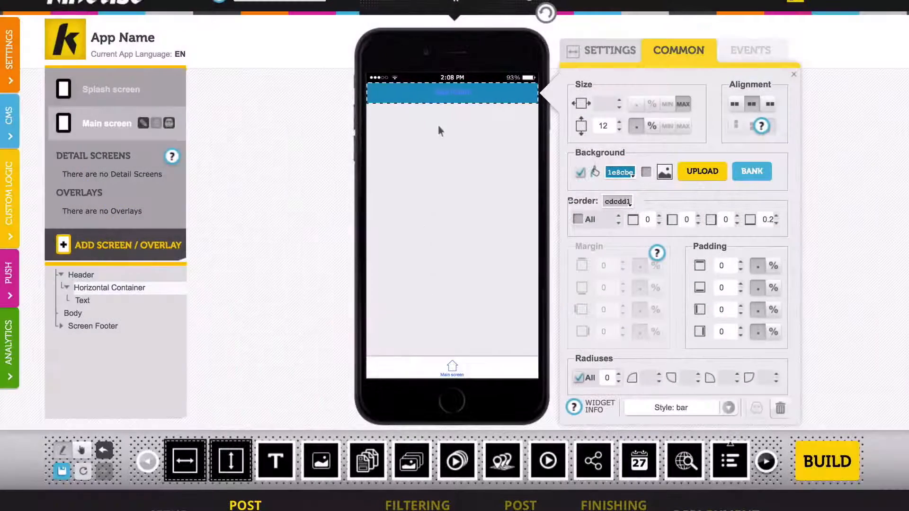
- Set the App Name header text to font size 12 and remove its bold formatting
{"action": "left_click", "coordinate": [452, 94]}
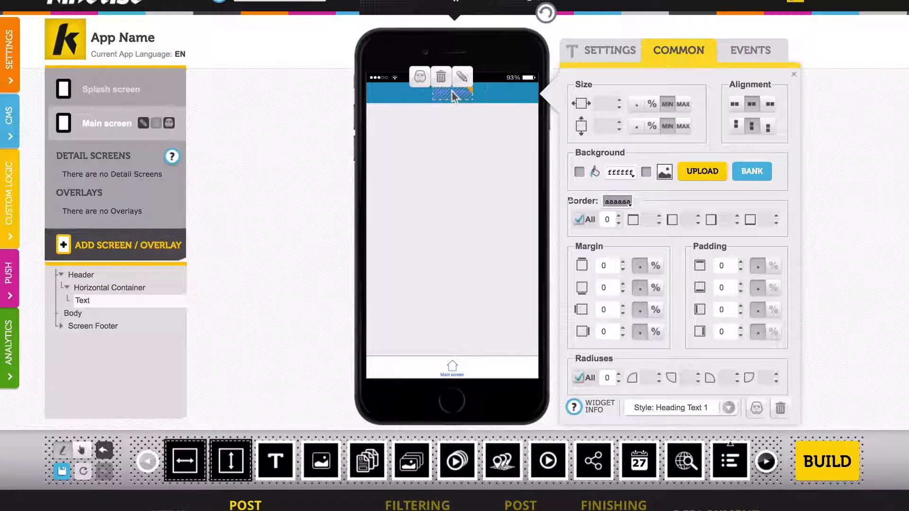
{"action": "left_click", "coordinate": [591, 52]}
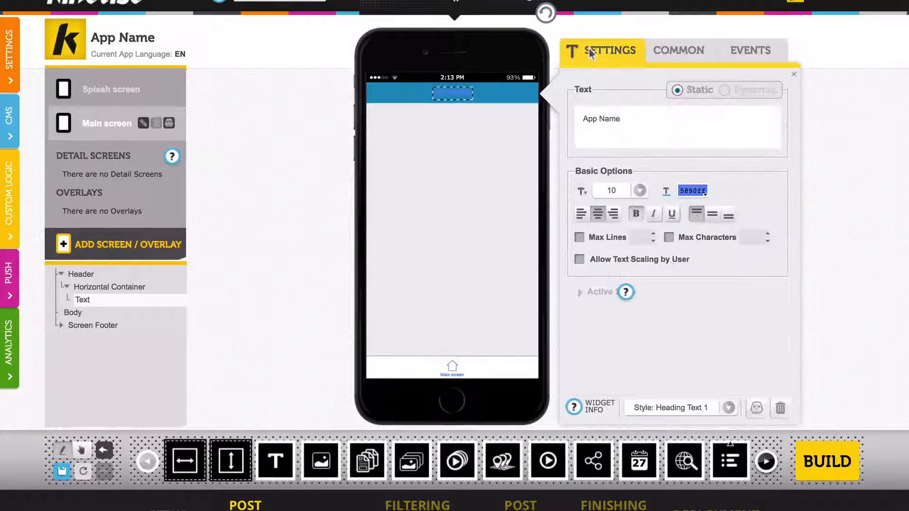
{"action": "left_click", "coordinate": [626, 189]}
{"action": "left_click", "coordinate": [627, 286]}
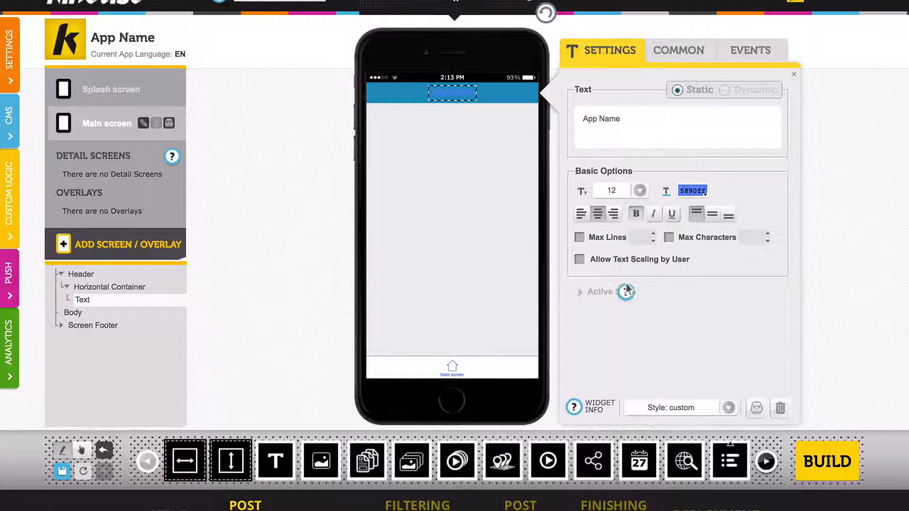
{"action": "left_click", "coordinate": [636, 214]}
- Colour the App Name header text white (ffffff) and save the formatting to the Heading Text 1 style
{"action": "left_click", "coordinate": [688, 198]}
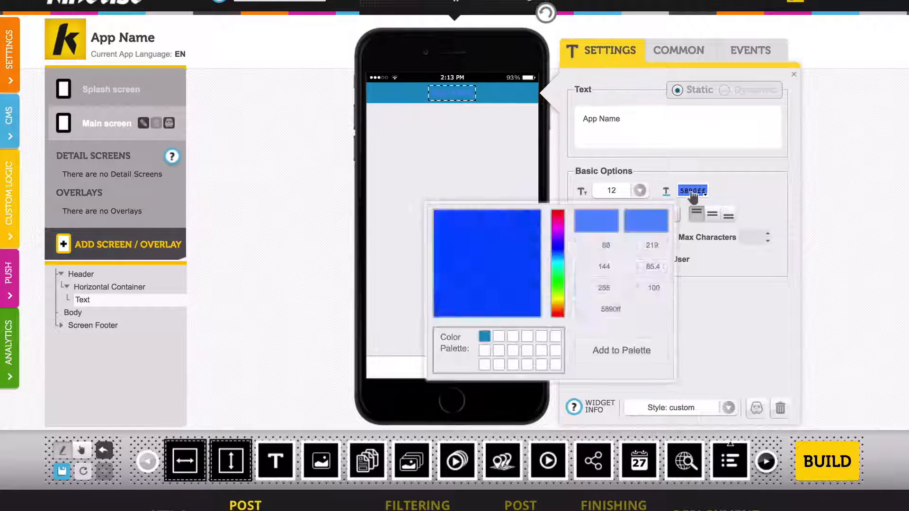
{"action": "left_click_drag", "start_coordinate": [520, 254], "coordinate": [388, 179]}
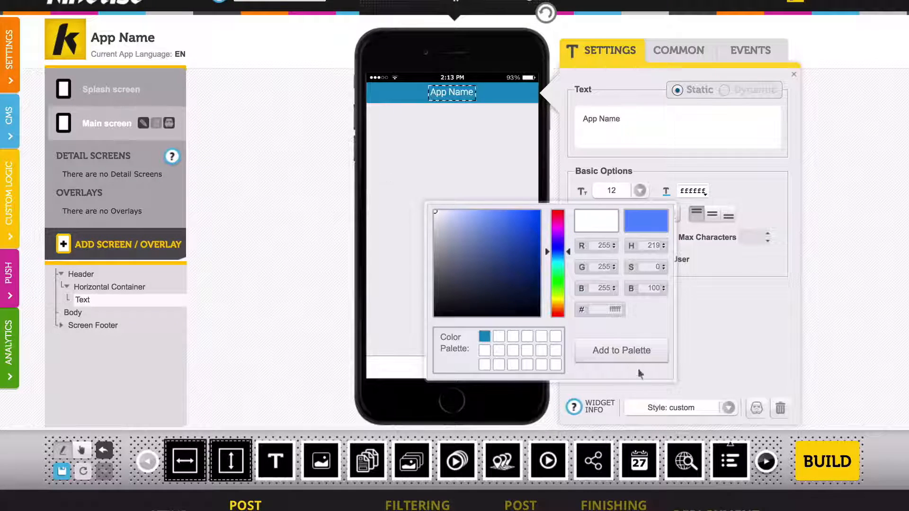
{"action": "left_click", "coordinate": [671, 406]}
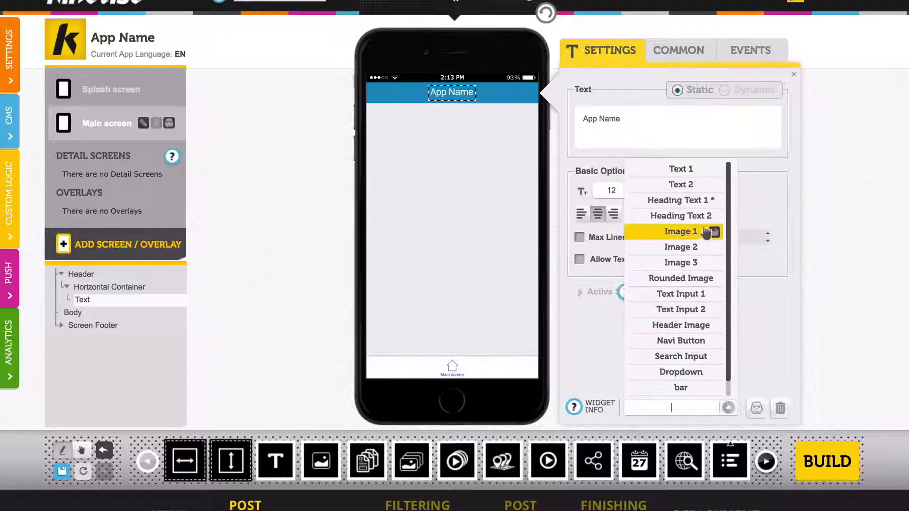
{"action": "left_click", "coordinate": [682, 200]}
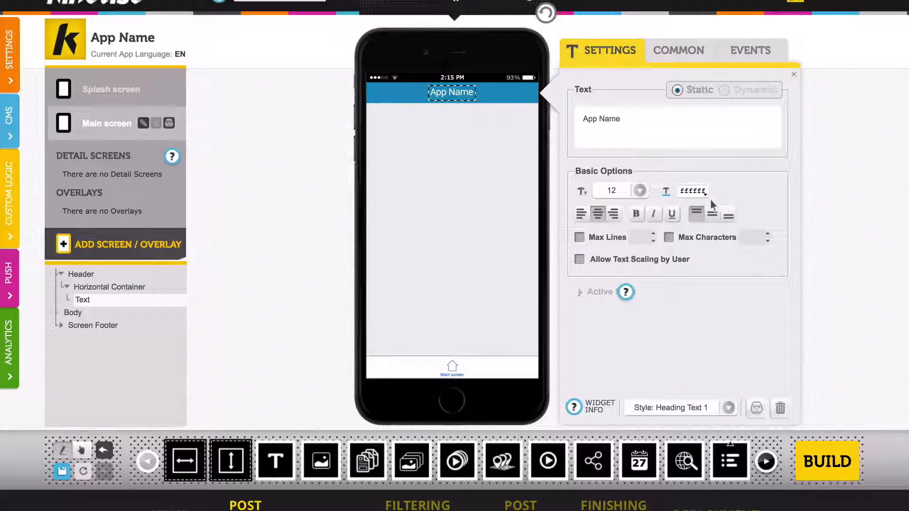
- Add a feed list to the main screen's body and set its data source to Wordpress
{"action": "left_click_drag", "start_coordinate": [367, 460], "coordinate": [432, 211]}
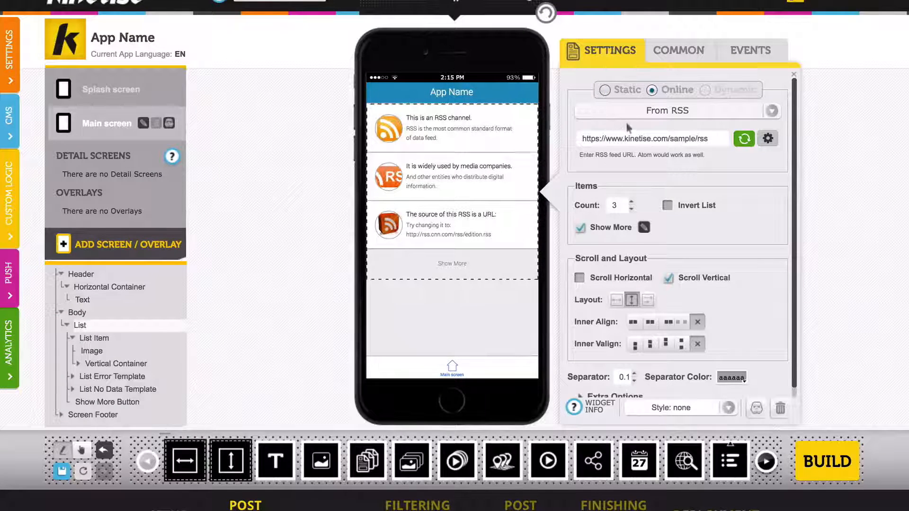
{"action": "left_click", "coordinate": [637, 112]}
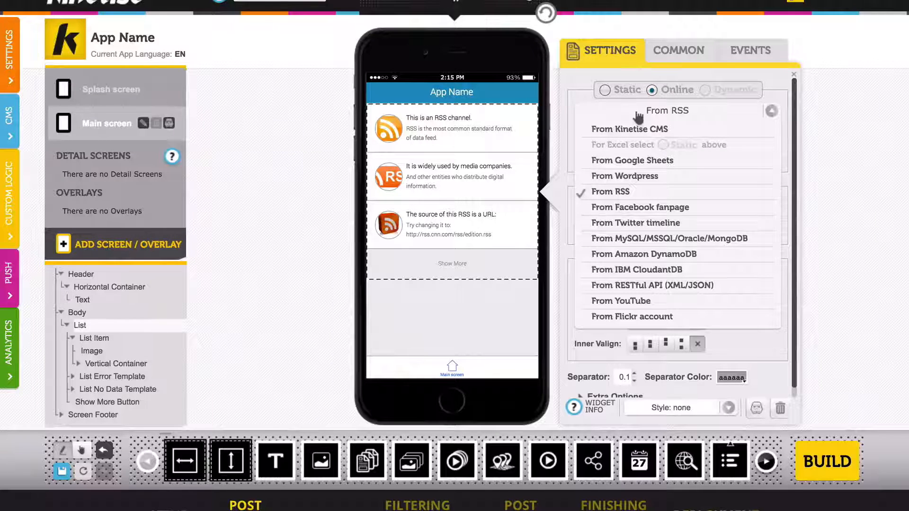
{"action": "left_click", "coordinate": [613, 176]}
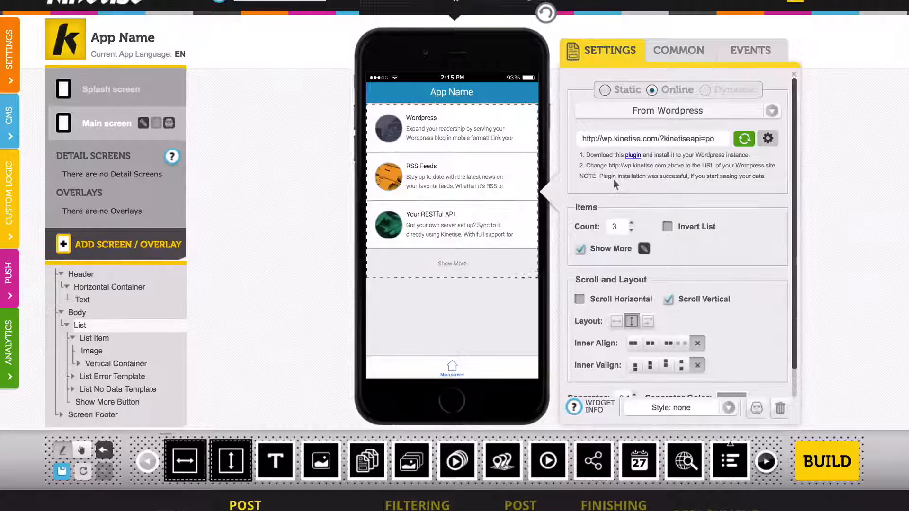
- Set the list's item count to 25 and its separator to 0
{"action": "left_click", "coordinate": [615, 225]}
{"action": "type", "text": "25"}
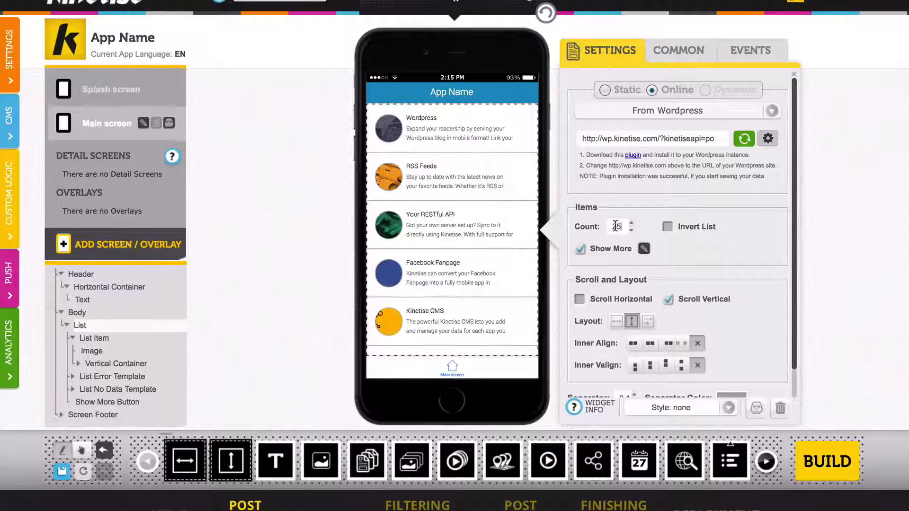
{"action": "scroll", "coordinate": [615, 226], "scroll_direction": "down", "scroll_amount": 1}
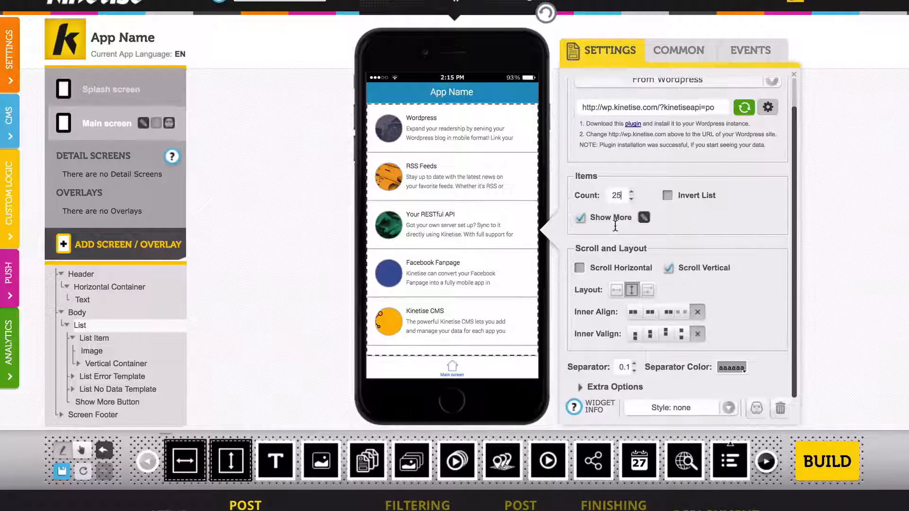
{"action": "double_click", "coordinate": [623, 367]}
{"action": "type", "text": "0"}
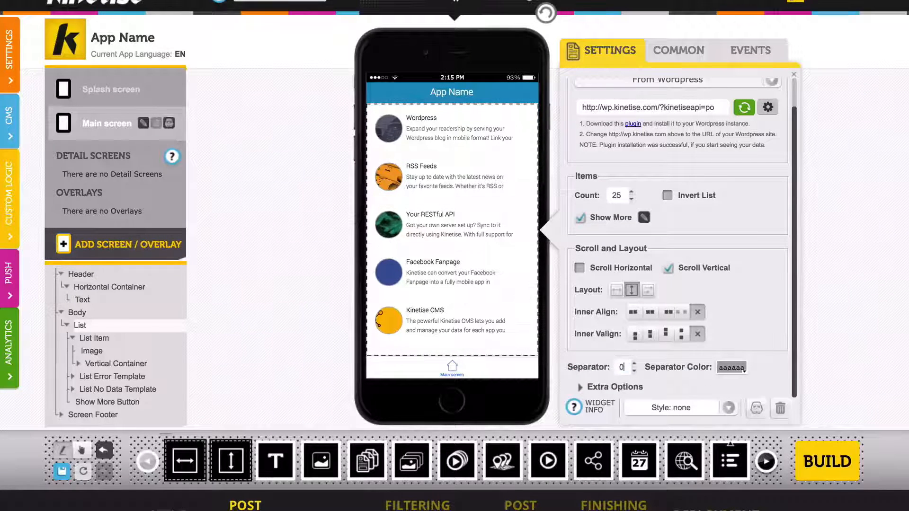
- Move the list item's title text out of its vertical container to sit directly beside the image
{"action": "mouse_move", "coordinate": [433, 126]}
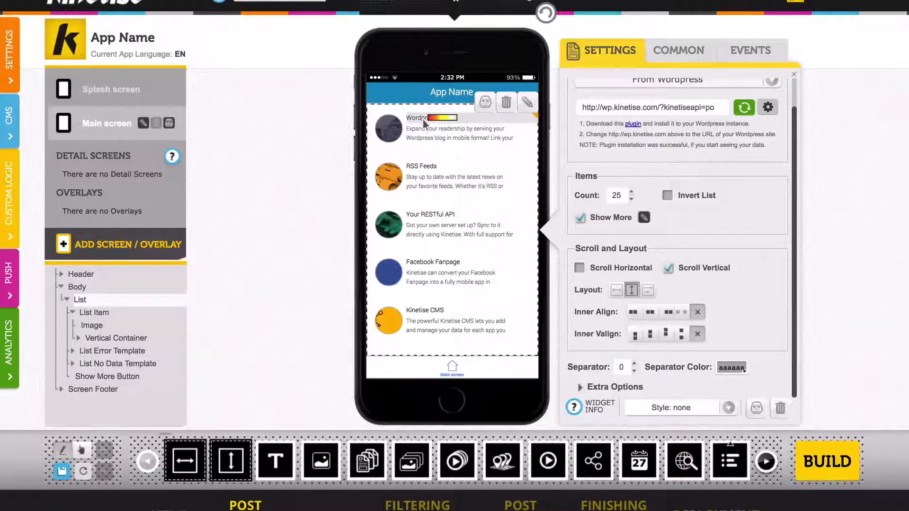
{"action": "double_click", "coordinate": [402, 128]}
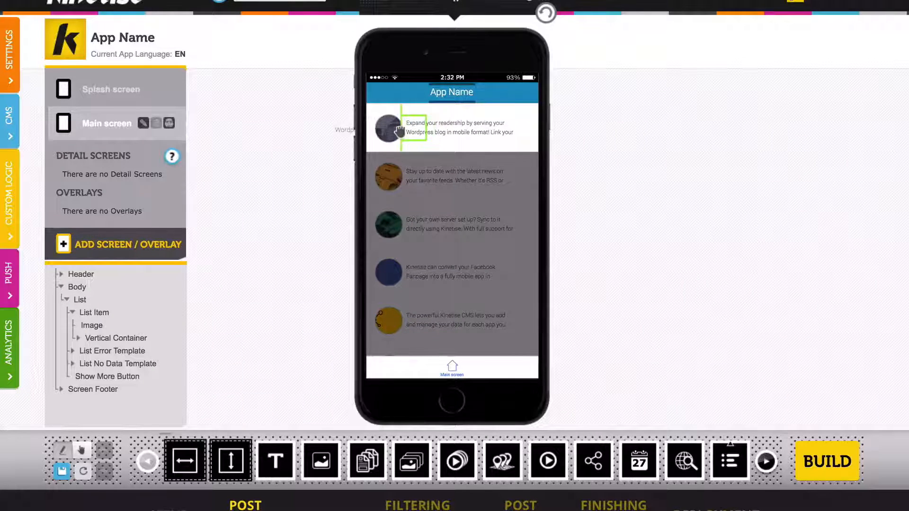
{"action": "left_click", "coordinate": [400, 129]}
- Format the list item's title text as centred, size 11 and colour 222222, adding the colour to the palette
{"action": "left_click", "coordinate": [615, 190]}
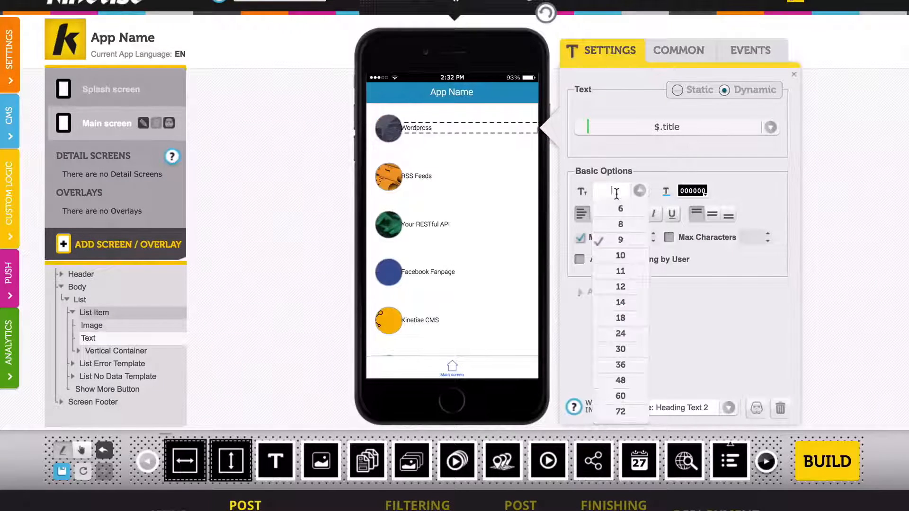
{"action": "left_click", "coordinate": [619, 270]}
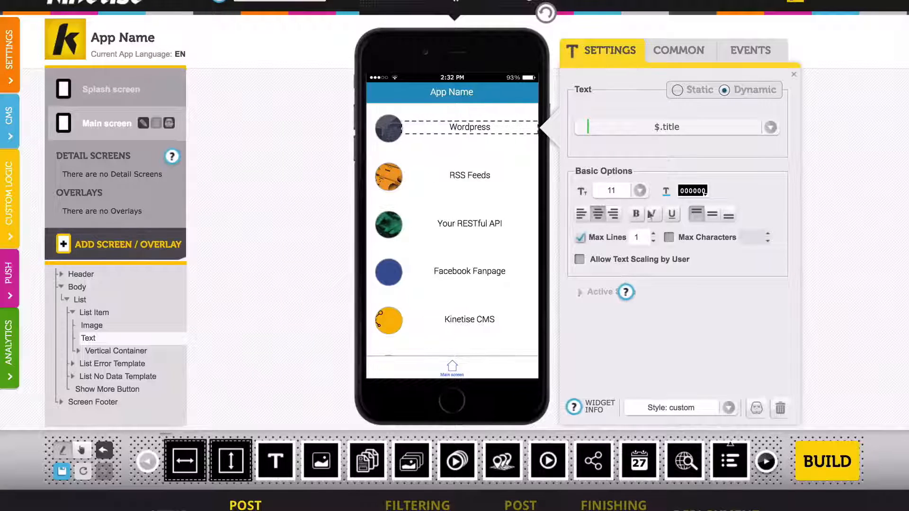
{"action": "left_click", "coordinate": [691, 192]}
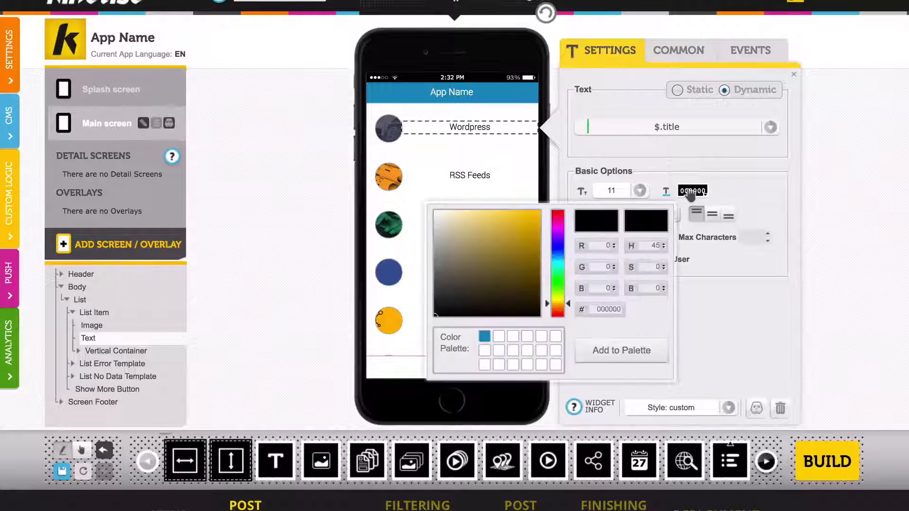
{"action": "left_click", "coordinate": [605, 310]}
{"action": "type", "text": "222222"}
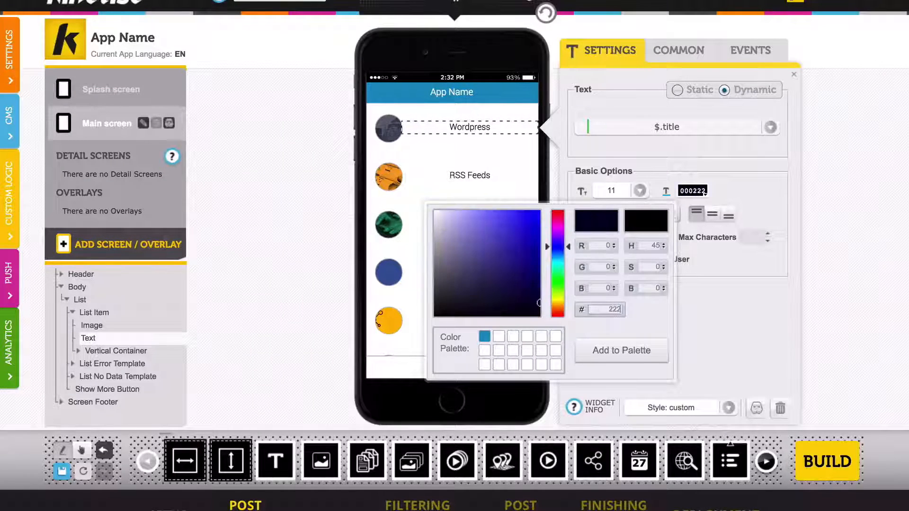
{"action": "left_click", "coordinate": [615, 351]}
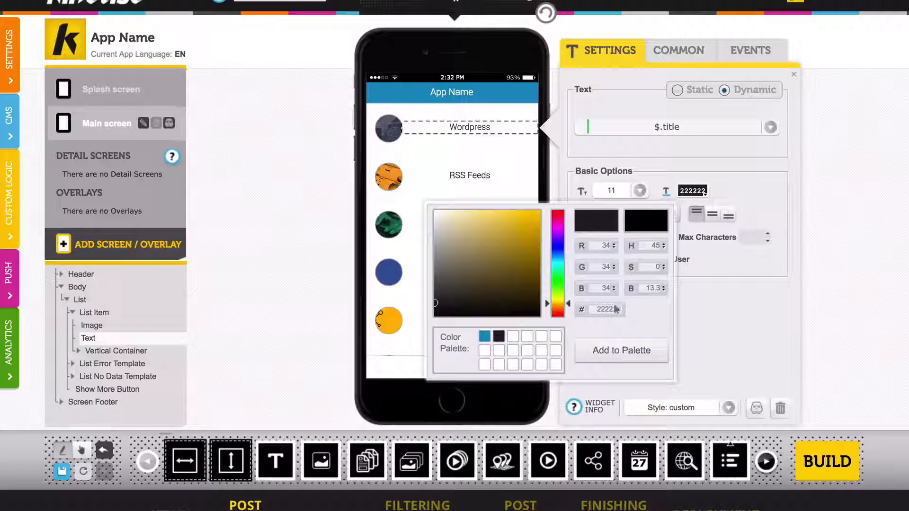
- Size the title text to 50 wide and 9 high, and align it to the right of the list item
{"action": "left_click", "coordinate": [660, 60]}
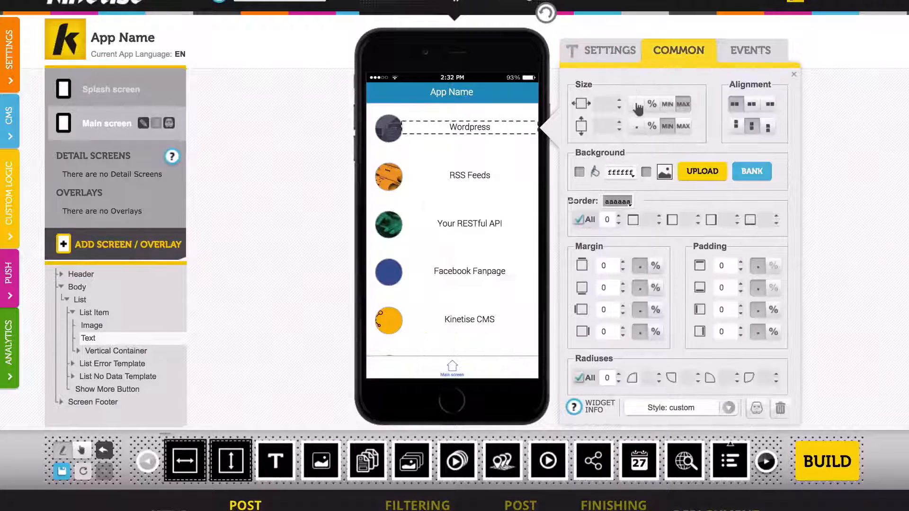
{"action": "left_click", "coordinate": [604, 103]}
{"action": "type", "text": "20"}
{"action": "key", "text": "BackSpace"}
{"action": "key", "text": "BackSpace"}
{"action": "type", "text": "50"}
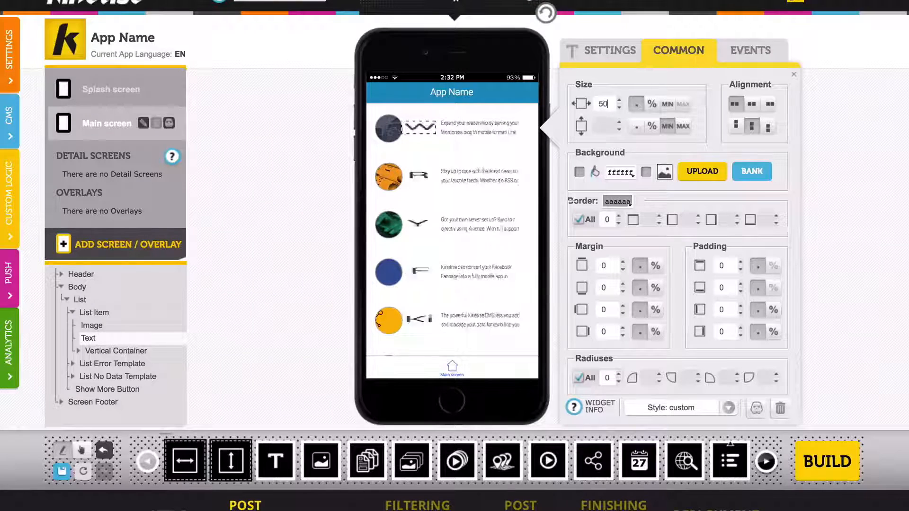
{"action": "left_click", "coordinate": [603, 125]}
{"action": "type", "text": "20"}
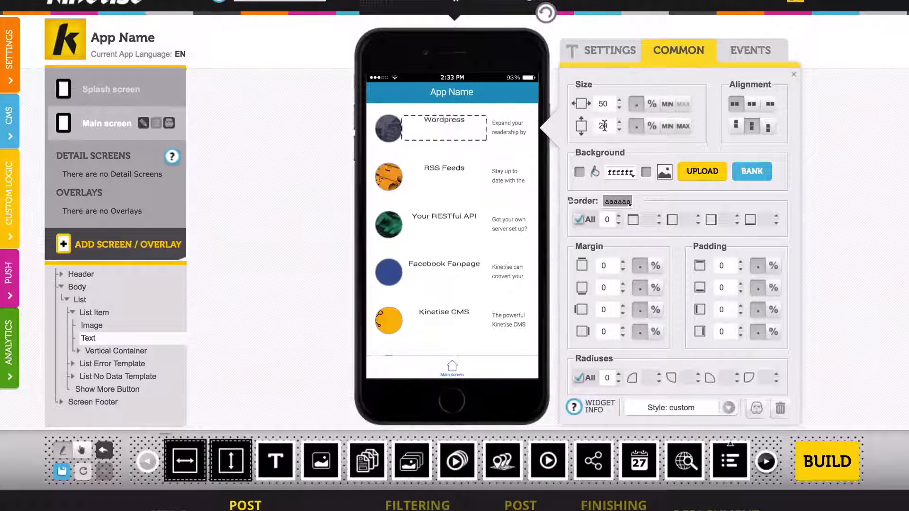
{"action": "left_click", "coordinate": [769, 103]}
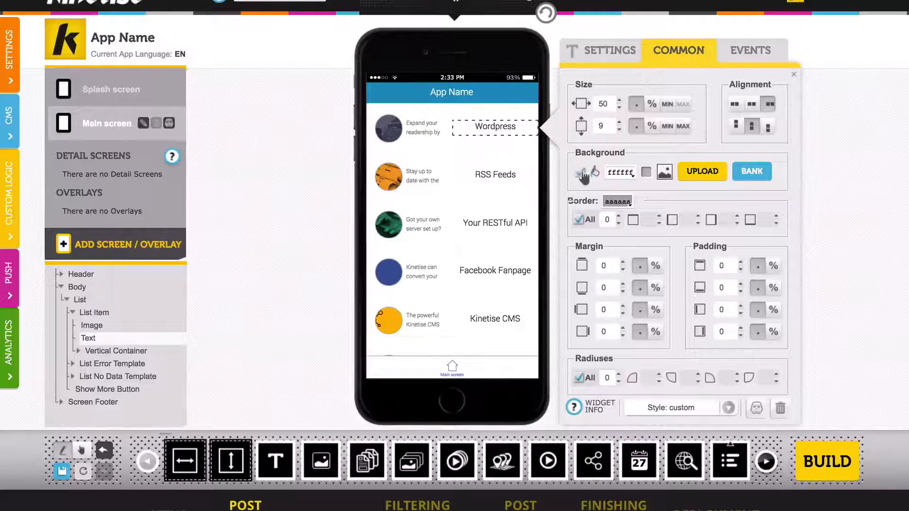
- Enable the title text's ffffff background and give it a 222222 border of width 1 along the bottom only
{"action": "left_click", "coordinate": [606, 201]}
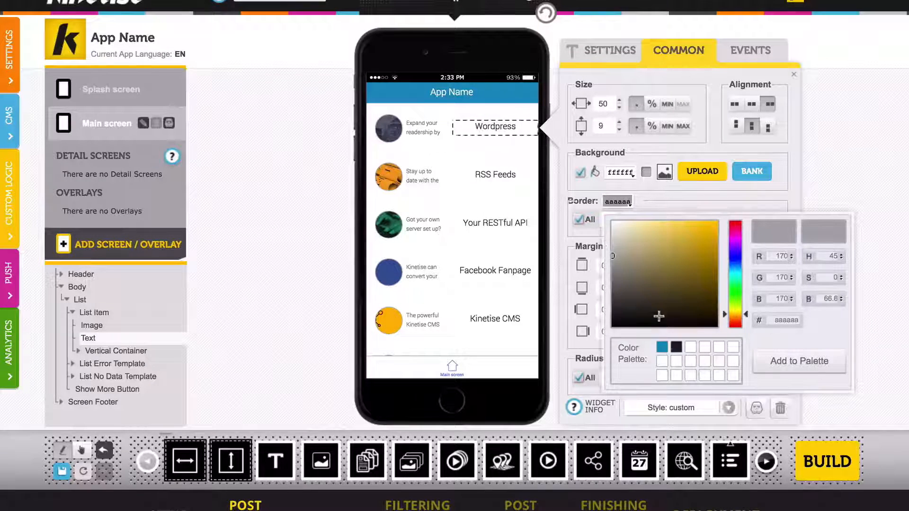
{"action": "left_click", "coordinate": [676, 347]}
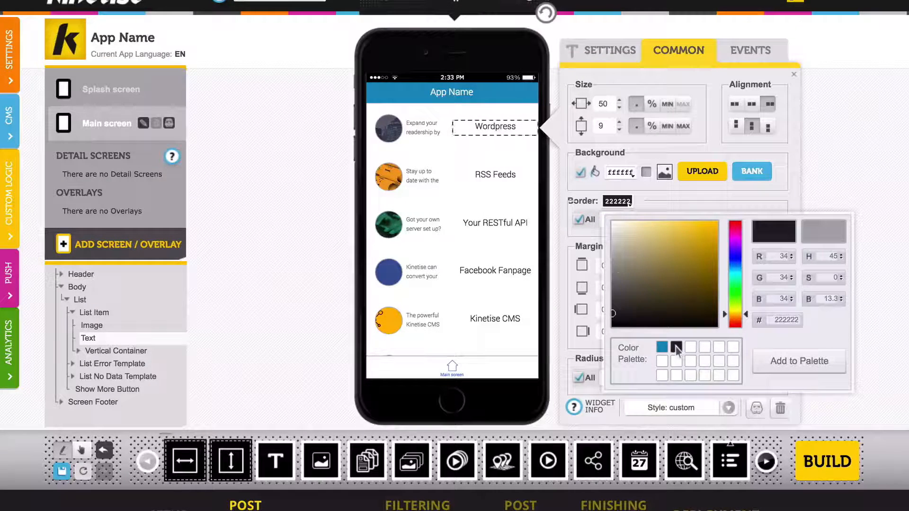
{"action": "left_click", "coordinate": [577, 219]}
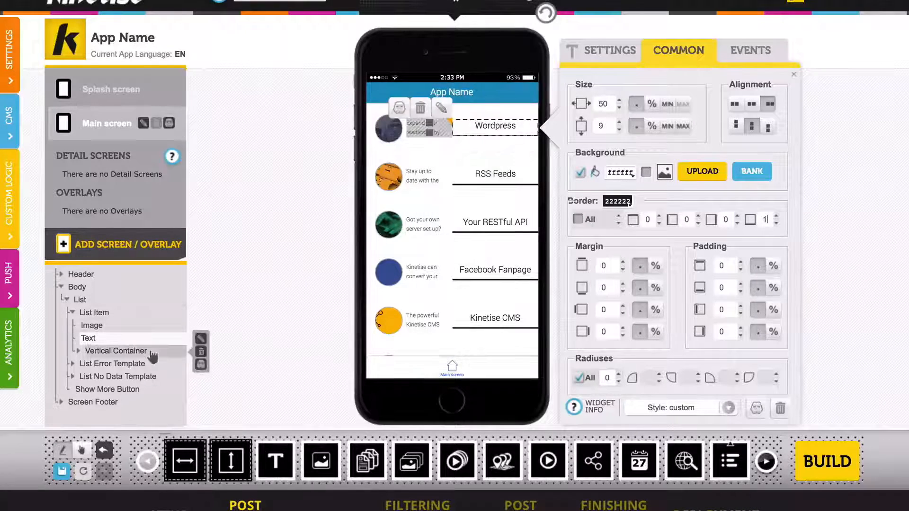
- Delete the vertical container from the list item
{"action": "left_click", "coordinate": [201, 351]}
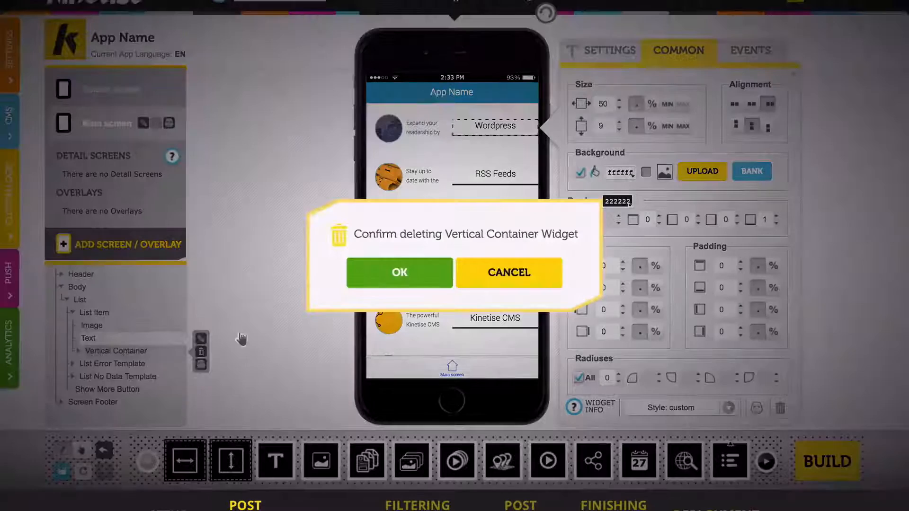
{"action": "left_click", "coordinate": [364, 276]}
- Set the list item's height to 45 and its left padding to 0
{"action": "left_click", "coordinate": [130, 315]}
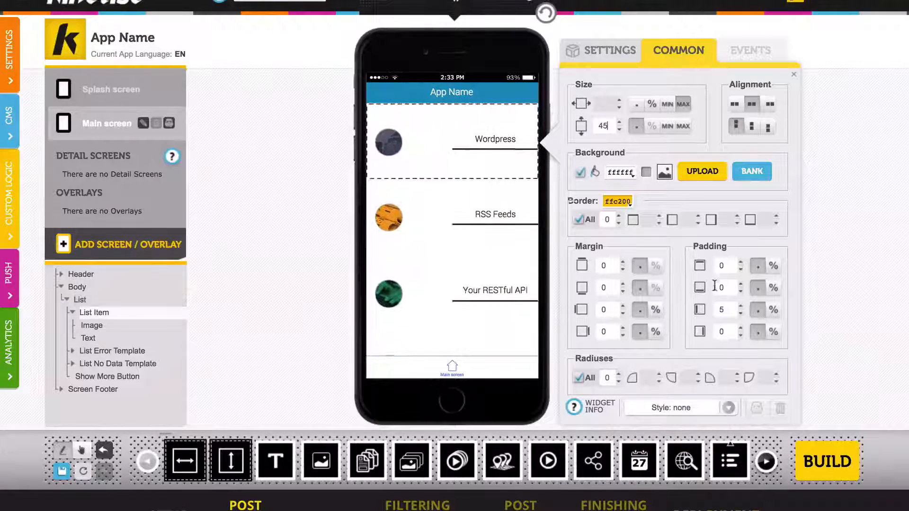
{"action": "double_click", "coordinate": [724, 306]}
{"action": "type", "text": "0"}
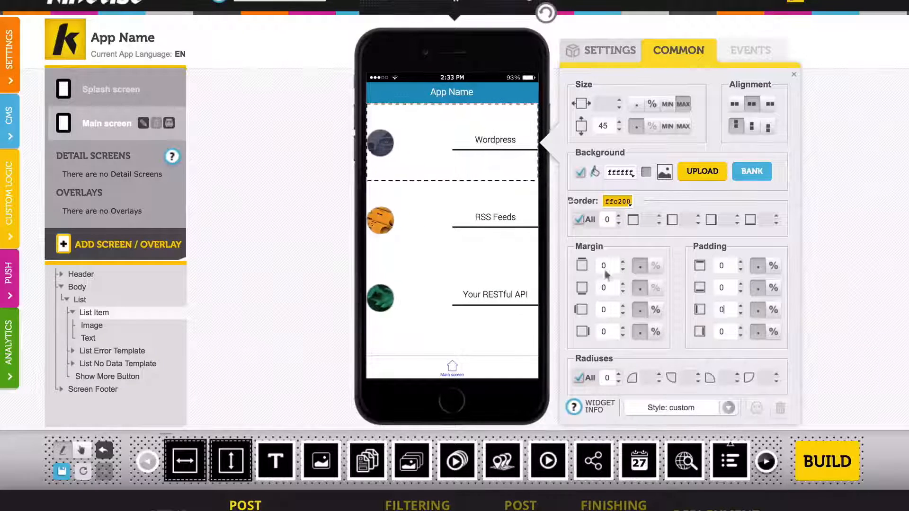
- Set the list item image's width to 100% and its height to the maximum
{"action": "left_click", "coordinate": [377, 153]}
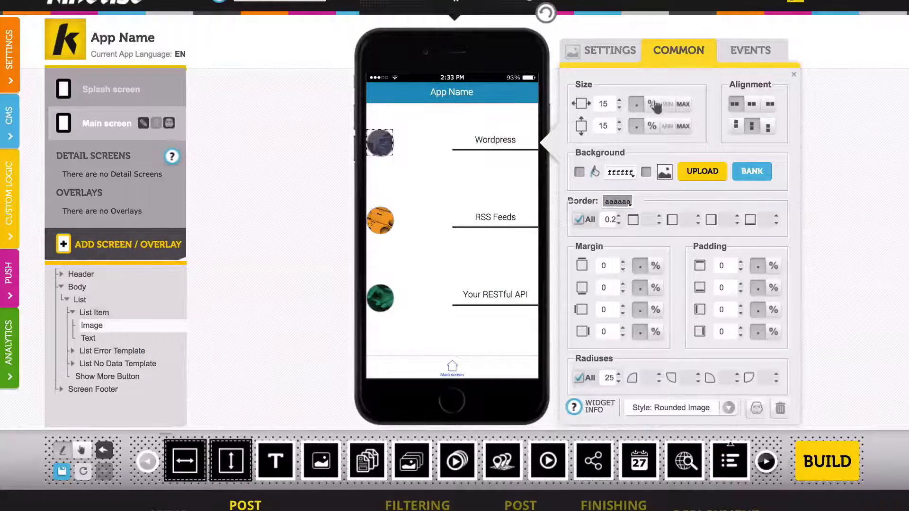
{"action": "type", "text": "100"}
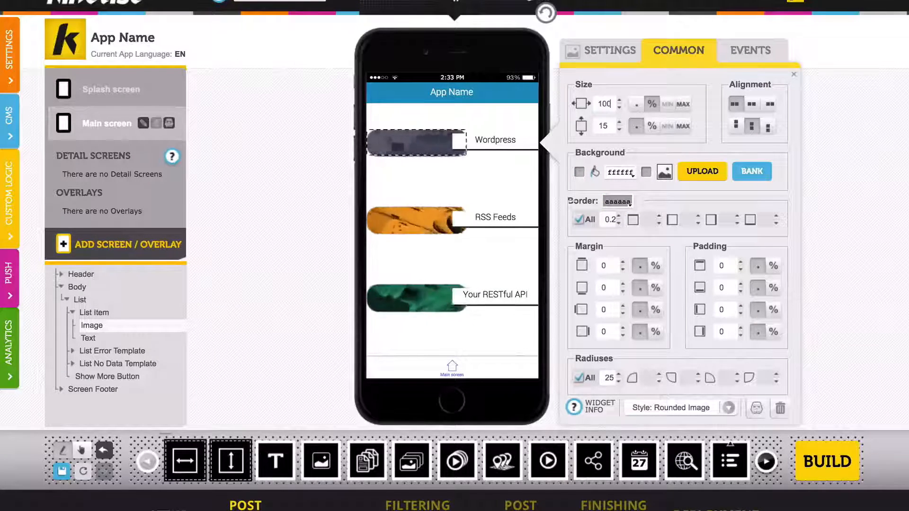
{"action": "left_click", "coordinate": [685, 127]}
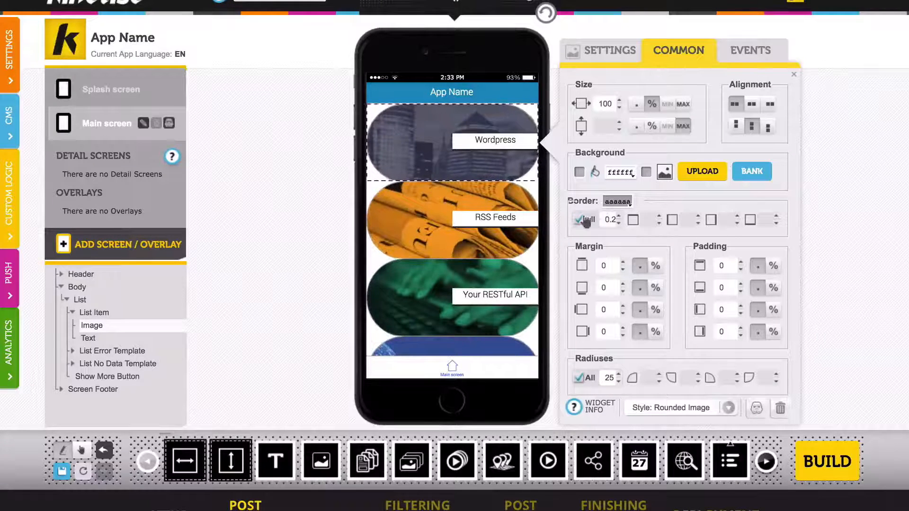
- Turn off the uniform border and uniform corner radiuses on the list item's image, and clone the image widget
{"action": "left_click", "coordinate": [578, 219]}
{"action": "left_click", "coordinate": [578, 377]}
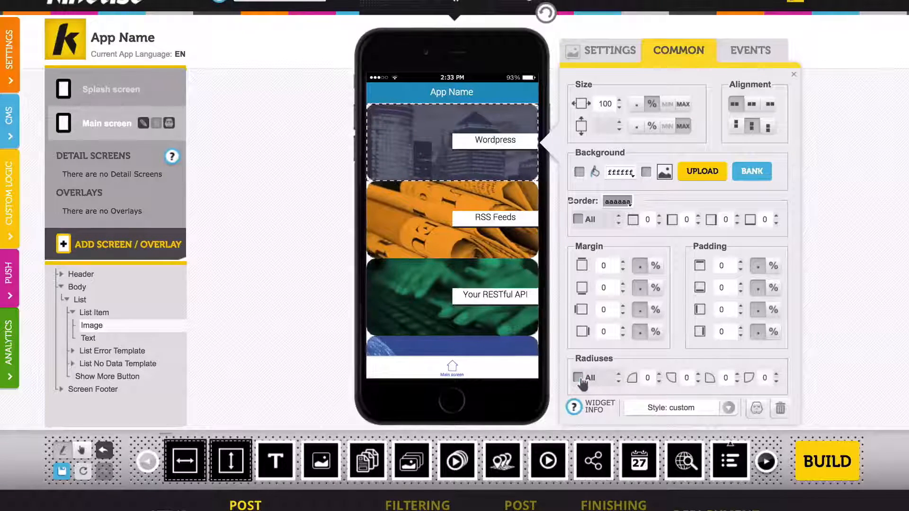
{"action": "left_click", "coordinate": [758, 407]}
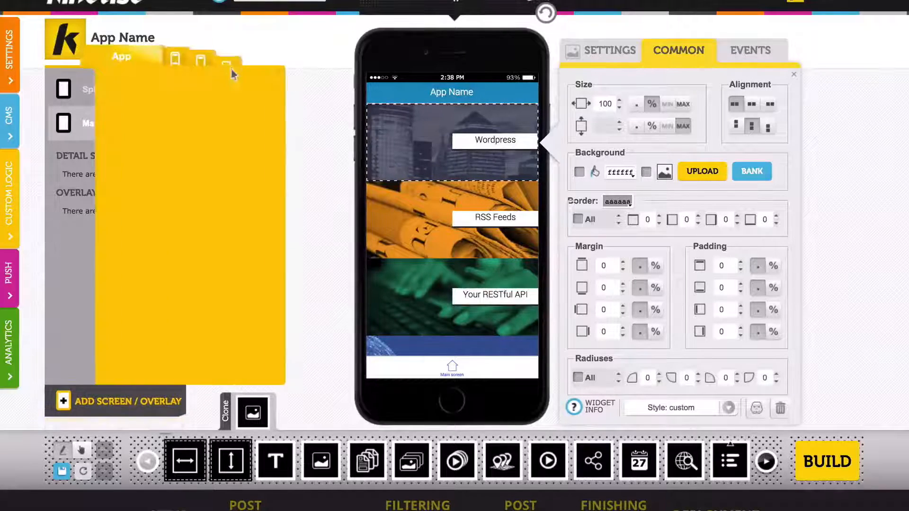
- Remove the Auto Menu from the screen footer on all screens and use it as an overlay instead
{"action": "left_click", "coordinate": [230, 63]}
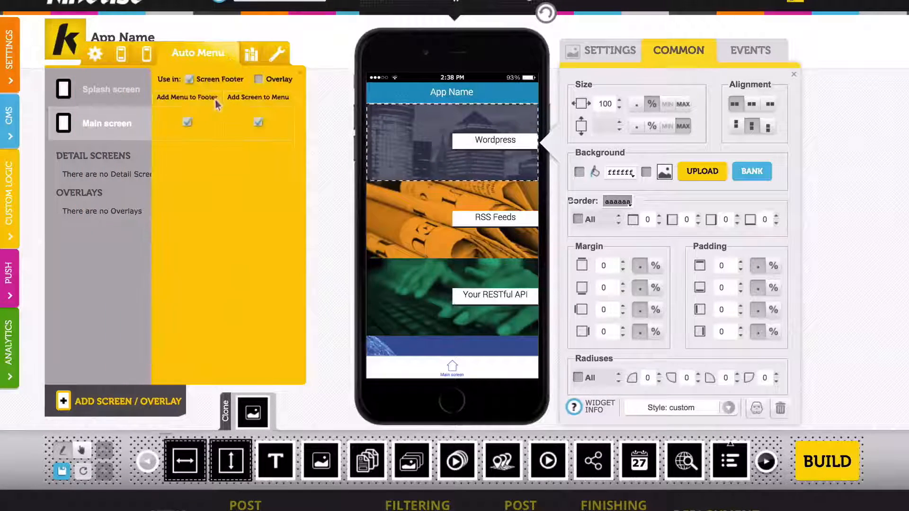
{"action": "left_click", "coordinate": [190, 79]}
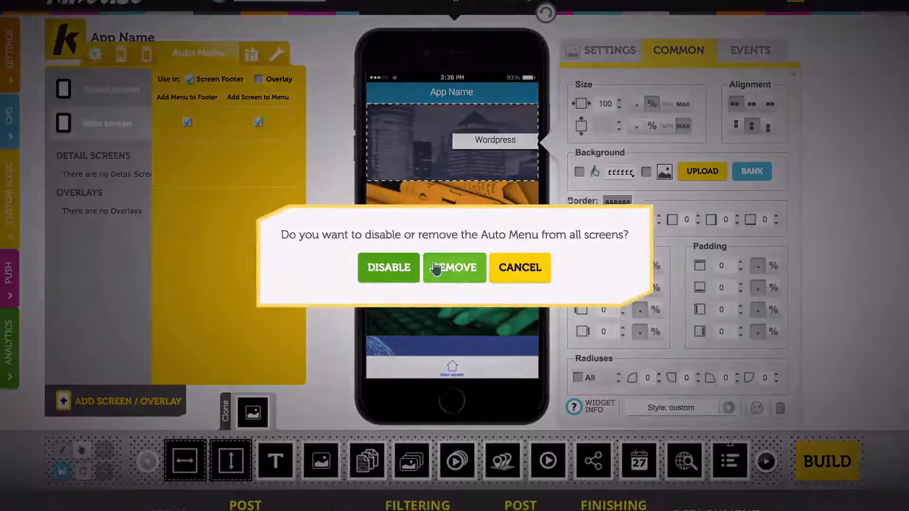
{"action": "left_click", "coordinate": [437, 266]}
{"action": "left_click", "coordinate": [277, 81]}
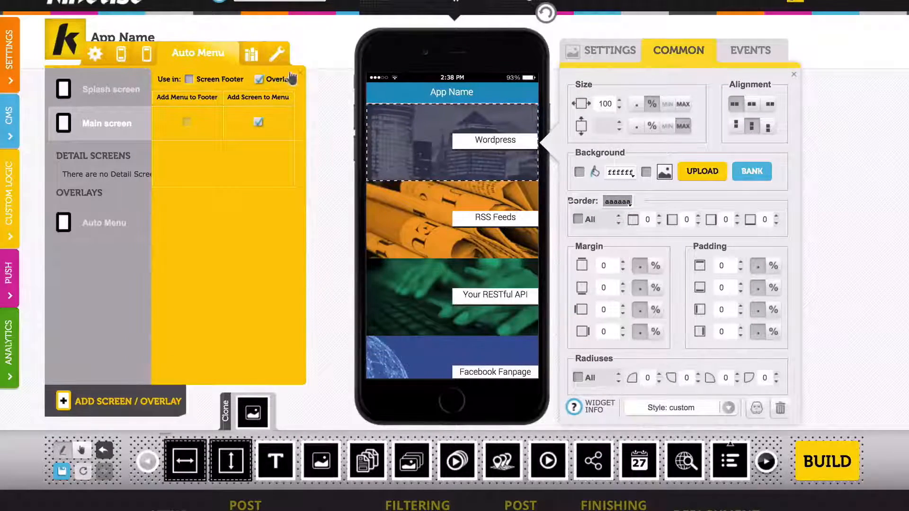
{"action": "left_click", "coordinate": [298, 71]}
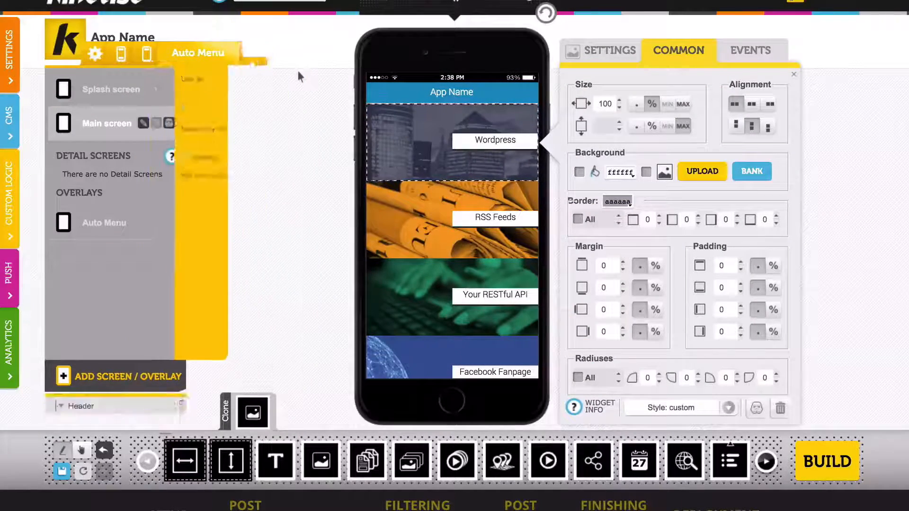
- Recolour the header's three-line menu icon with the dark 222222 palette colour from the Image Bank
{"action": "left_click", "coordinate": [386, 97]}
{"action": "left_click", "coordinate": [599, 51]}
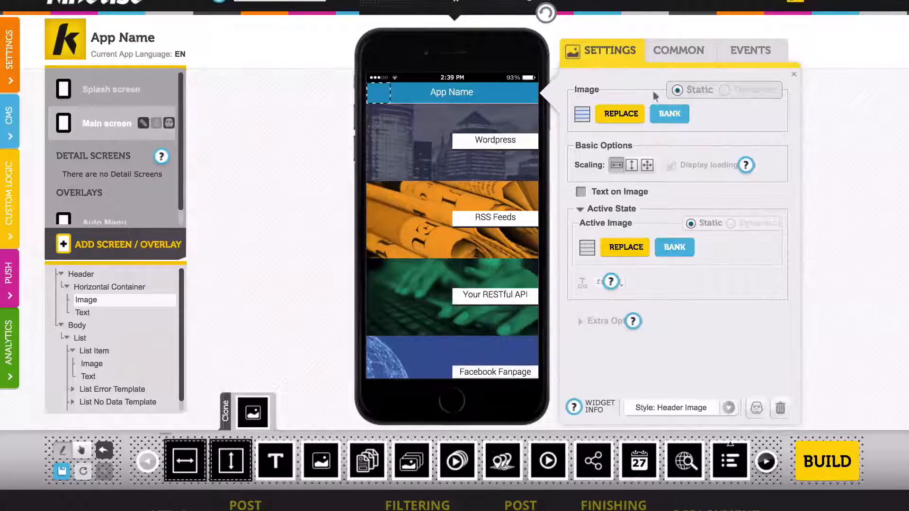
{"action": "left_click", "coordinate": [668, 113]}
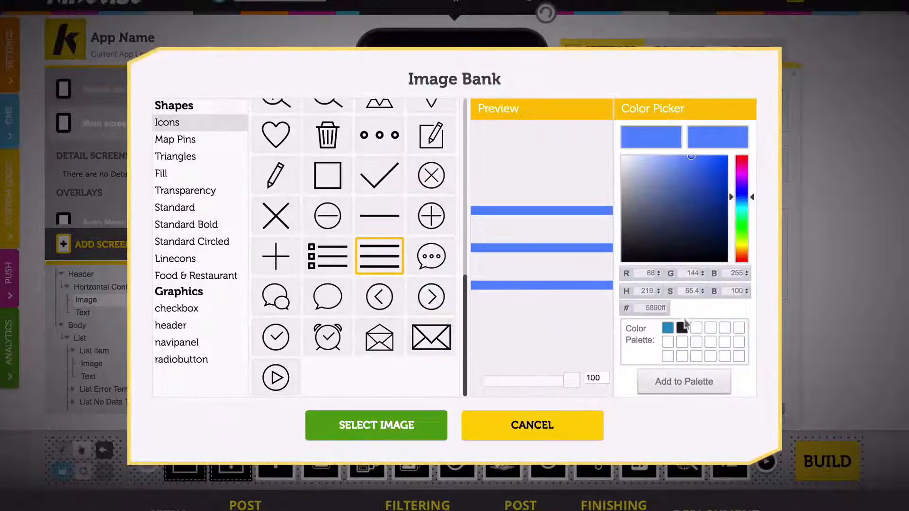
{"action": "left_click", "coordinate": [682, 327]}
{"action": "left_click", "coordinate": [432, 424]}
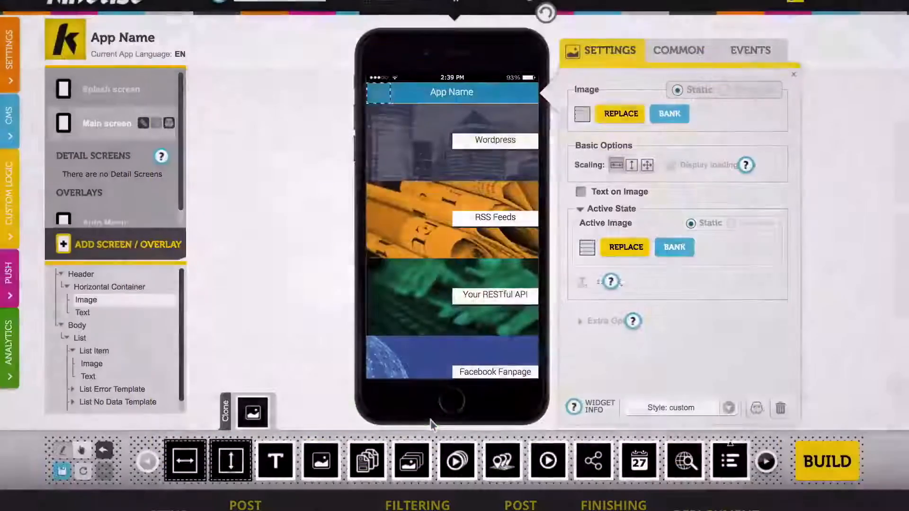
- Recolour the menu icon's active image to dddddd and add that colour to the palette
{"action": "left_click", "coordinate": [681, 249]}
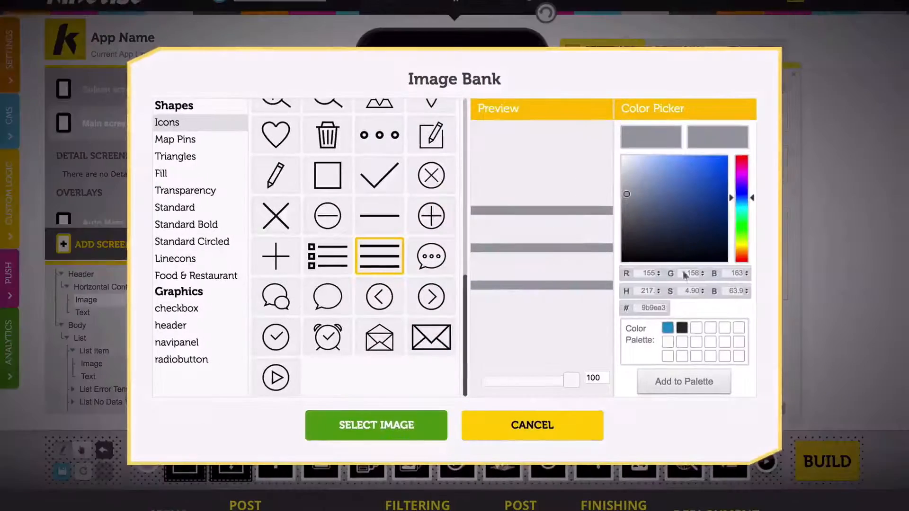
{"action": "left_click", "coordinate": [662, 308]}
{"action": "type", "text": "dd"}
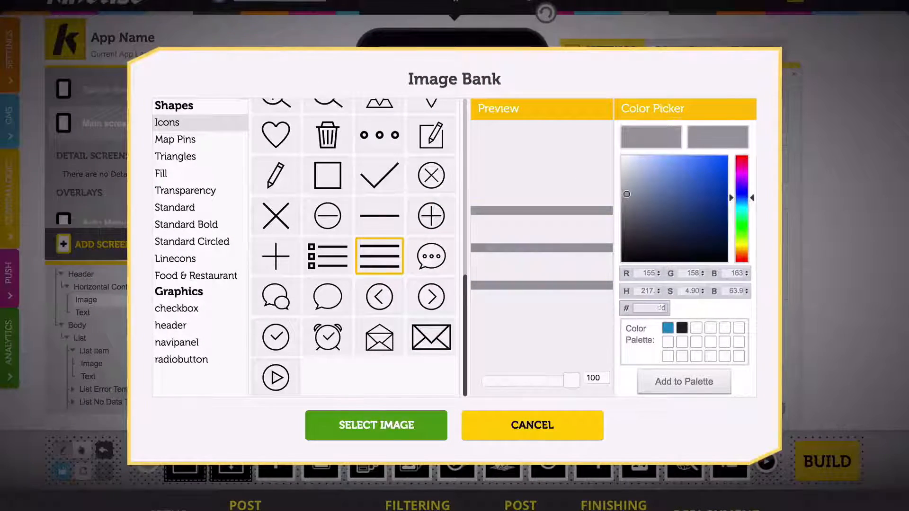
{"action": "type", "text": "dddd"}
{"action": "left_click", "coordinate": [675, 383]}
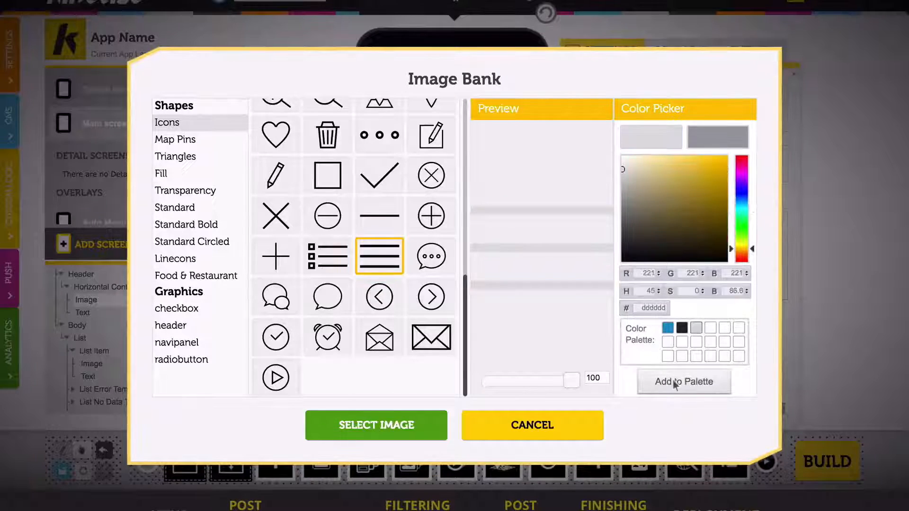
{"action": "left_click", "coordinate": [408, 429]}
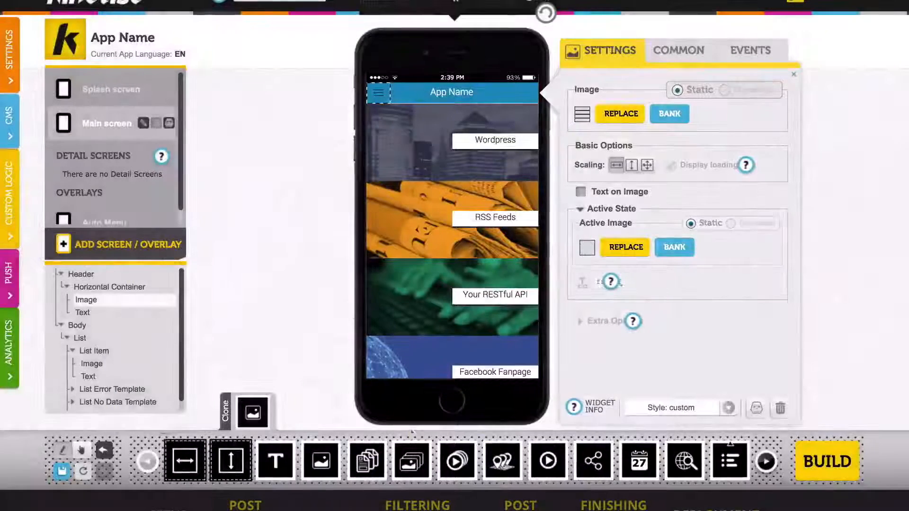
- Preview the app to test opening and closing the overlay menu from the header icon, and return to editor mode
{"action": "left_click", "coordinate": [81, 453]}
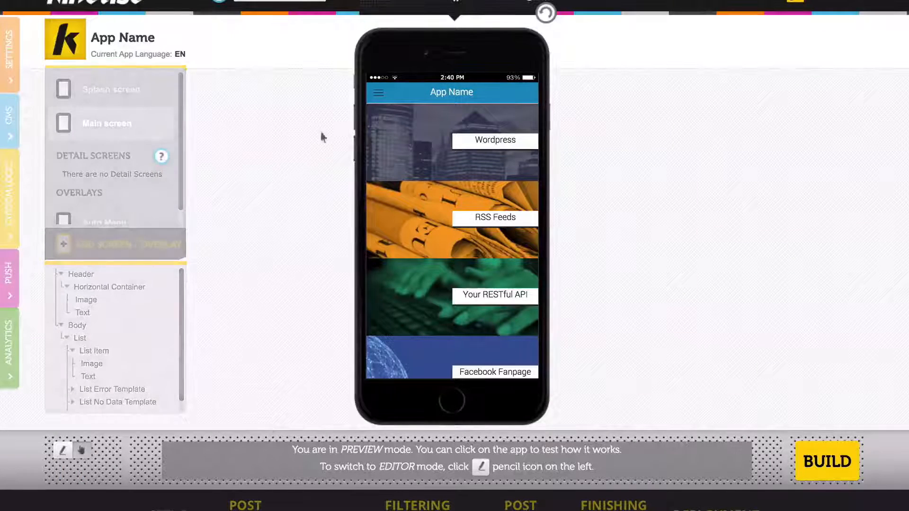
{"action": "left_click", "coordinate": [372, 89]}
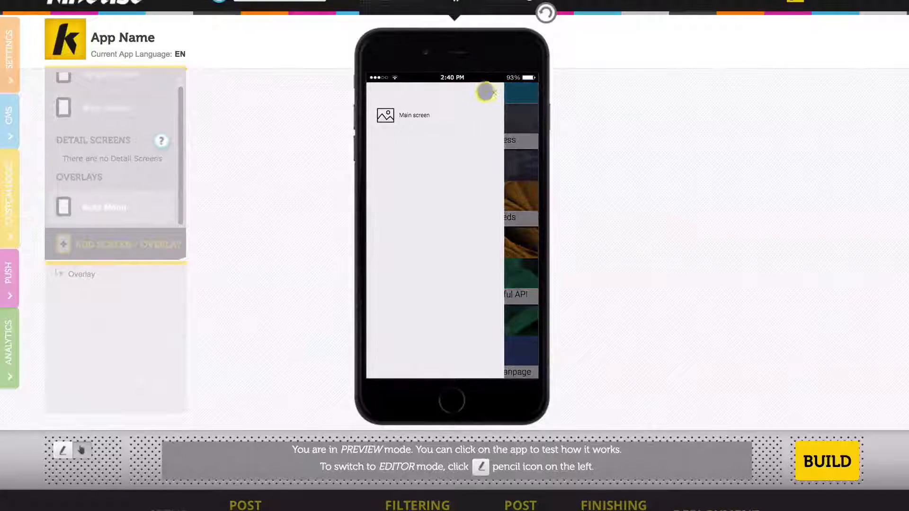
{"action": "left_click", "coordinate": [493, 92]}
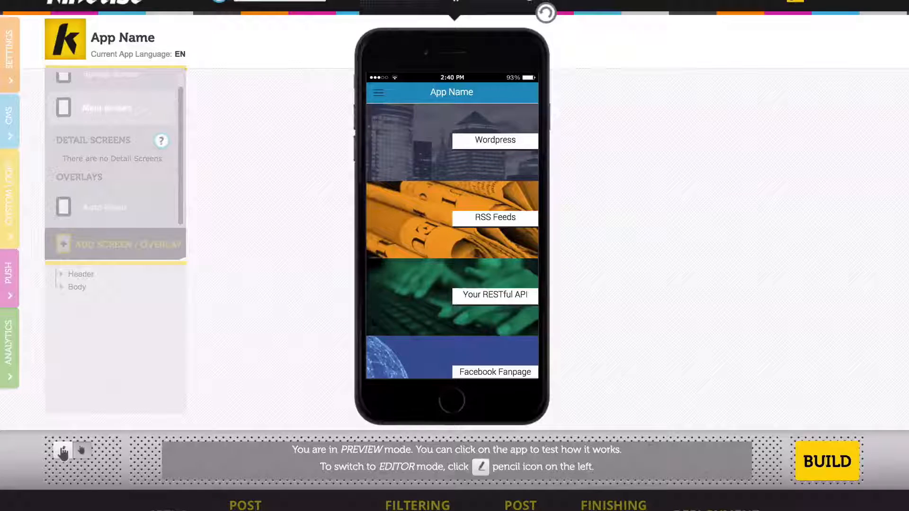
{"action": "left_click", "coordinate": [63, 451]}
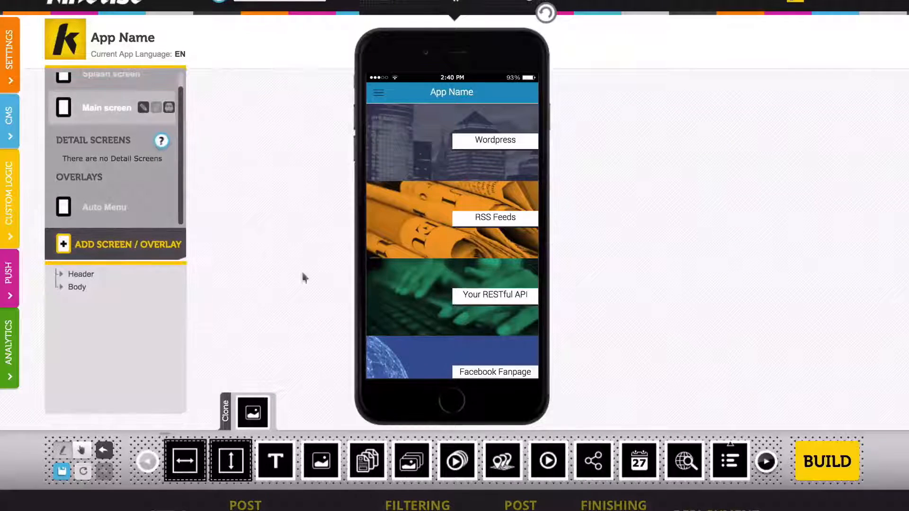
- Open the Auto Menu overlay and apply the bar style to its vertical container
{"action": "left_click", "coordinate": [382, 94]}
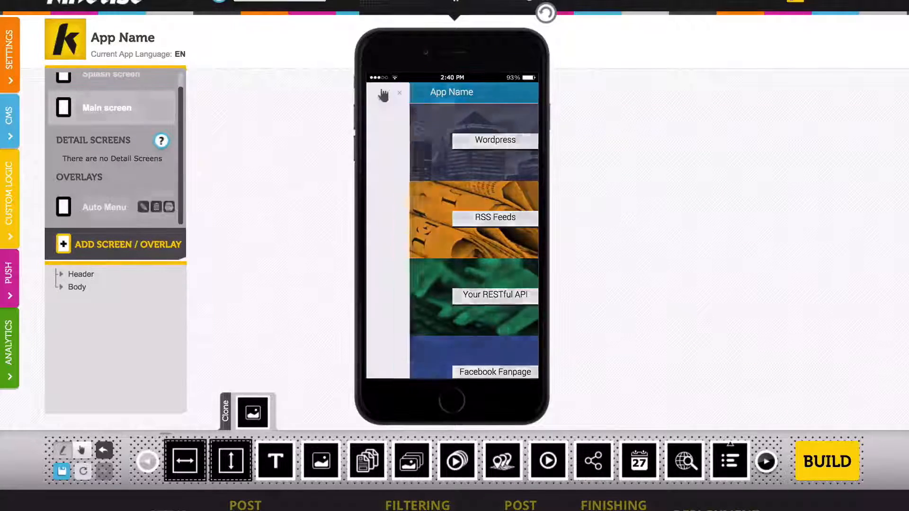
{"action": "left_click", "coordinate": [390, 94]}
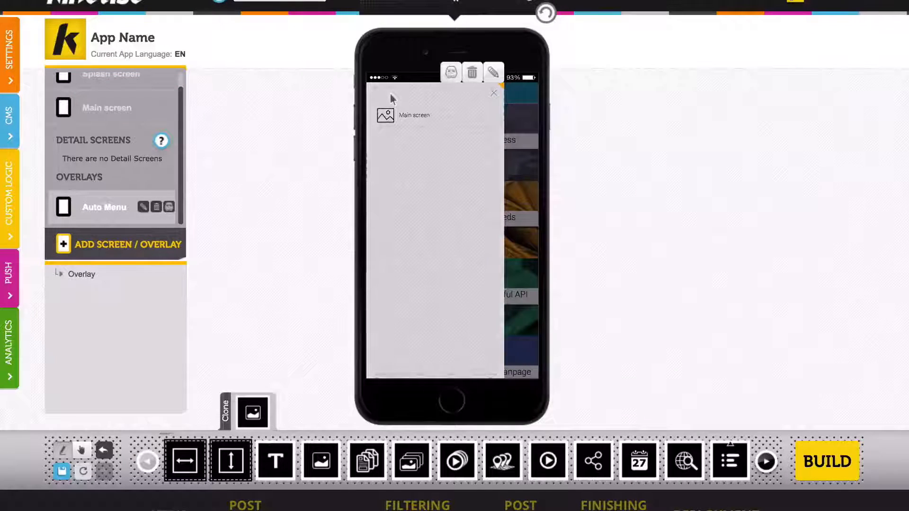
{"action": "left_click", "coordinate": [677, 407]}
{"action": "type", "text": "bar"}
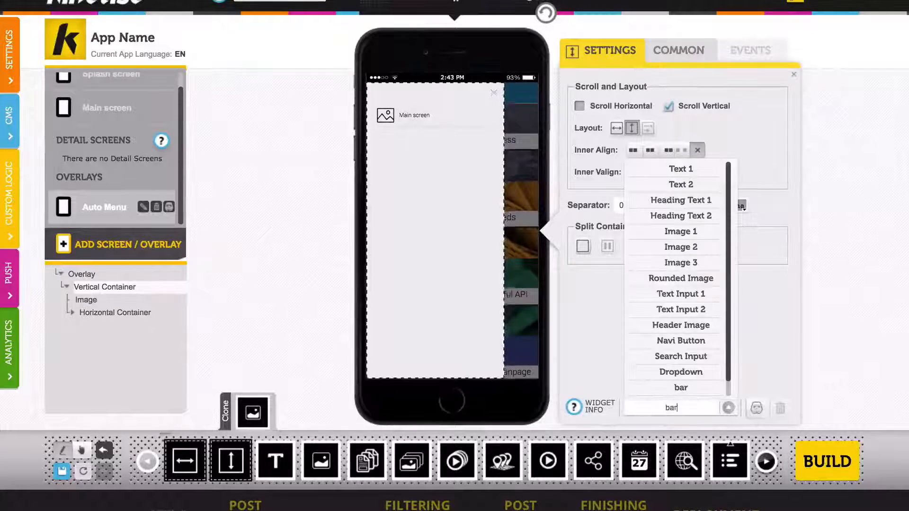
{"action": "left_click", "coordinate": [680, 387]}
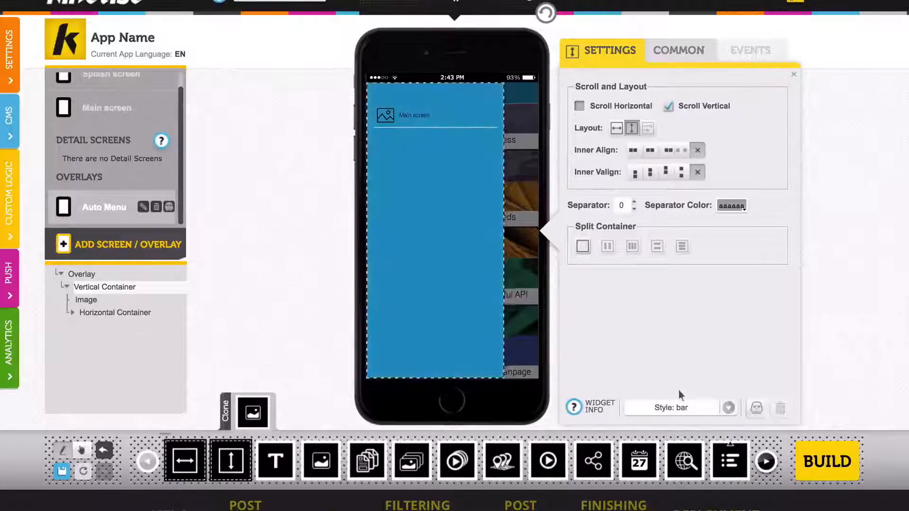
- Recolour the overlay's close icon to 222222 and its active image to the light grey dddddd palette colour
{"action": "left_click", "coordinate": [495, 96]}
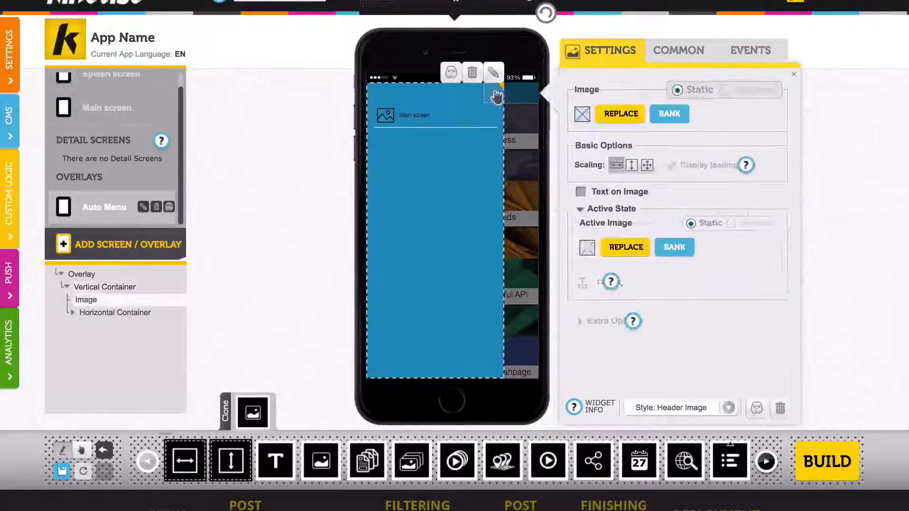
{"action": "left_click", "coordinate": [670, 112]}
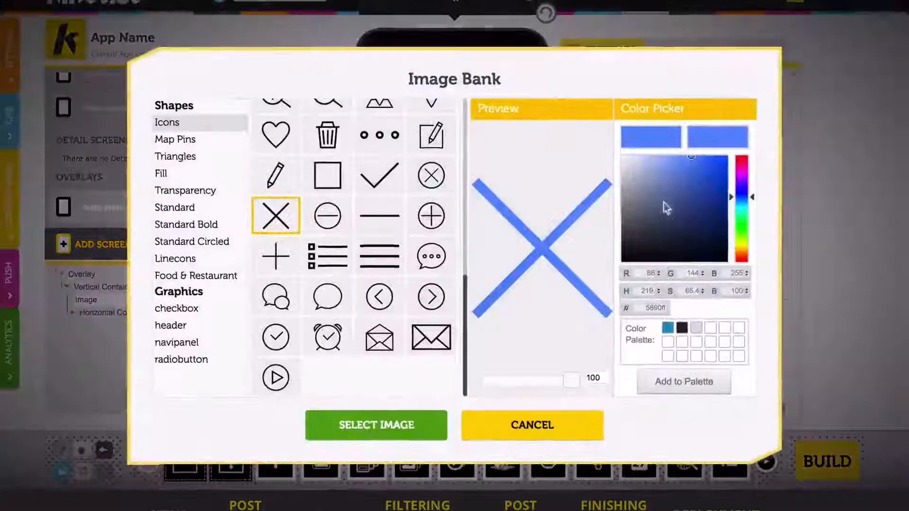
{"action": "left_click", "coordinate": [683, 327]}
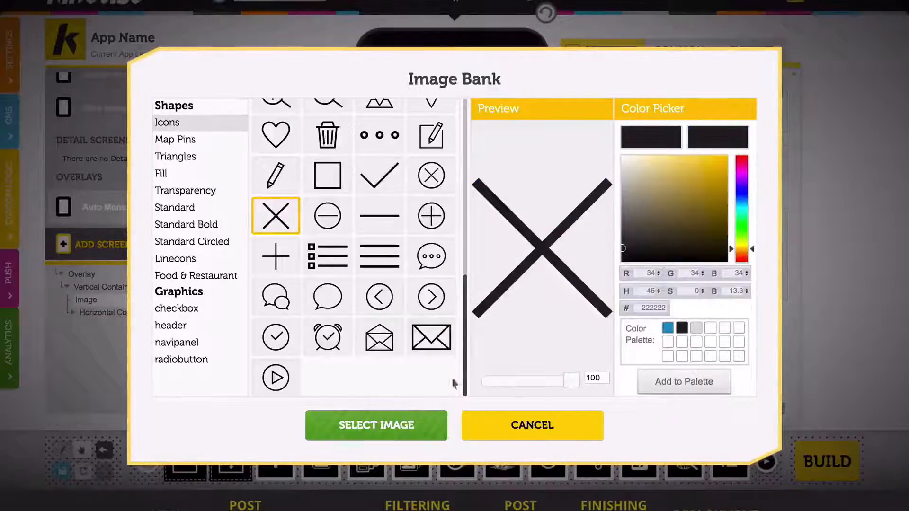
{"action": "left_click", "coordinate": [406, 425]}
{"action": "left_click", "coordinate": [671, 246]}
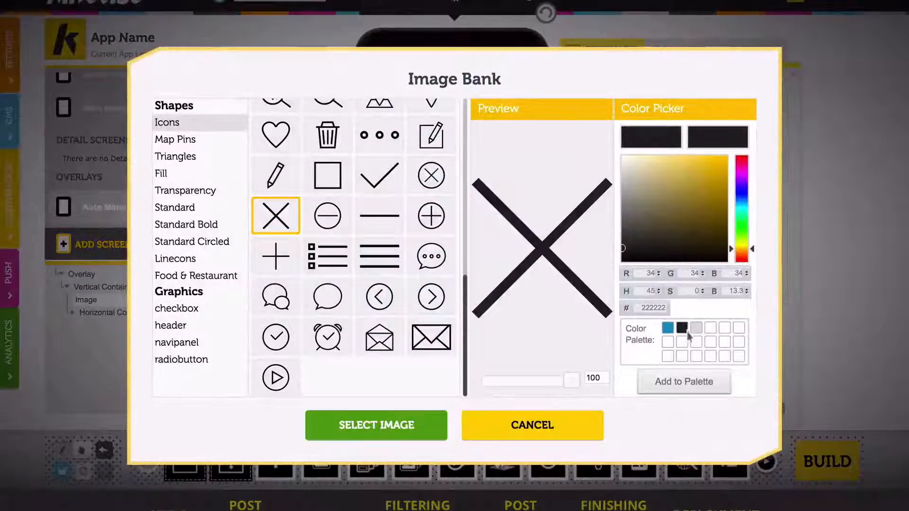
{"action": "left_click", "coordinate": [696, 328]}
{"action": "left_click", "coordinate": [407, 424]}
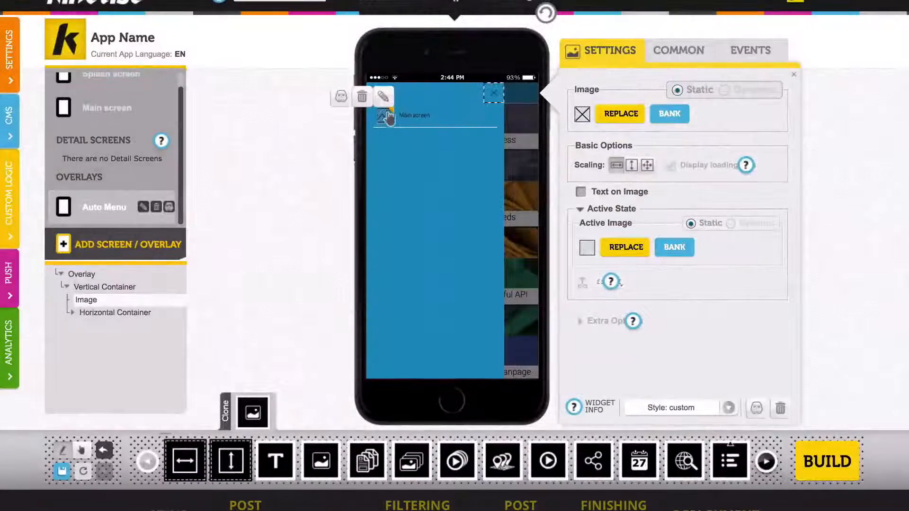
- Delete the icon beside the overlay's Main screen entry and set its horizontal container's bottom border to 0
{"action": "left_click", "coordinate": [362, 96]}
{"action": "left_click", "coordinate": [396, 271]}
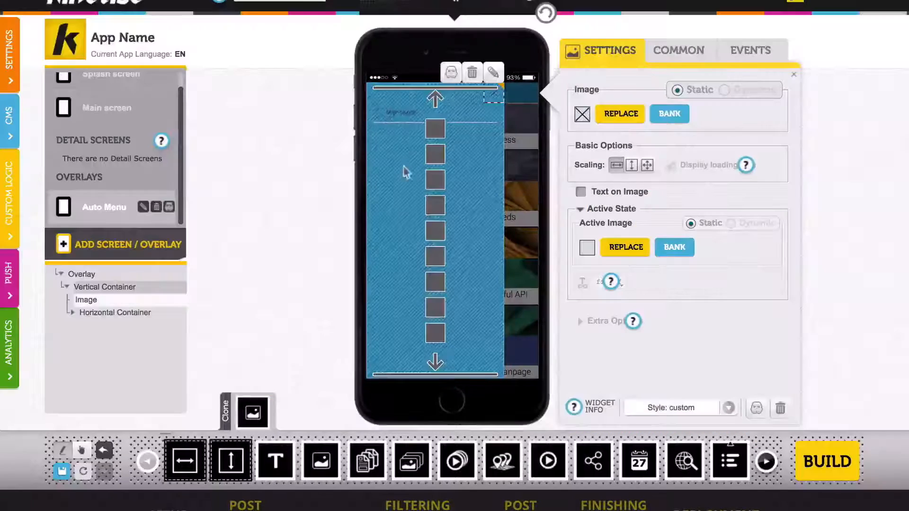
{"action": "left_click", "coordinate": [404, 122]}
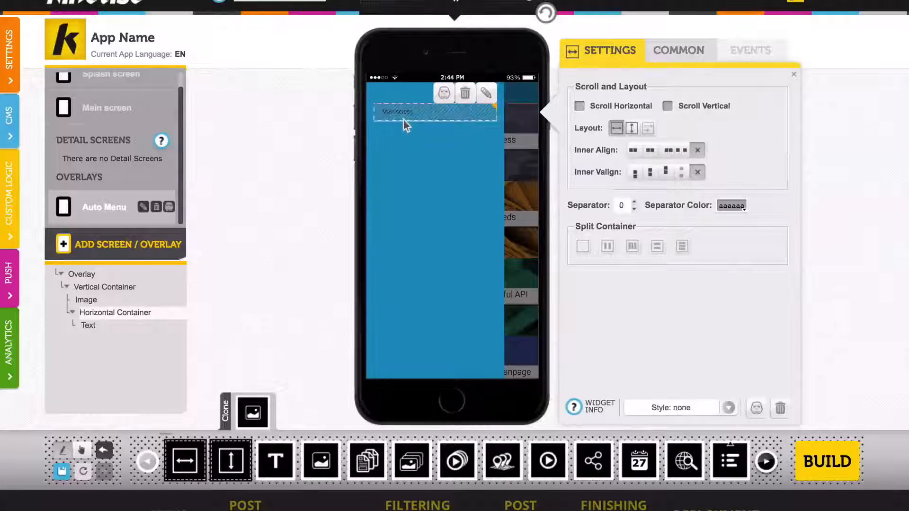
{"action": "left_click", "coordinate": [666, 53]}
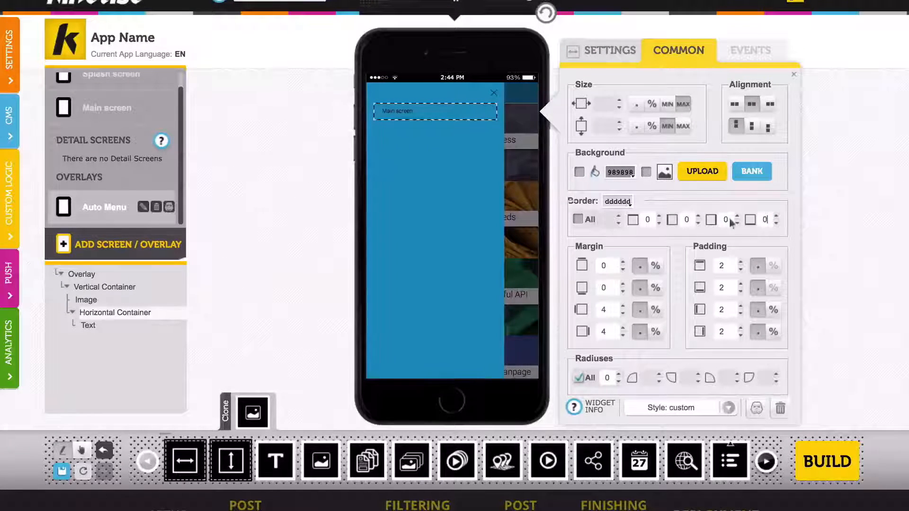
- Set the font size of the overlay's Main screen text to 11
{"action": "left_click", "coordinate": [403, 117]}
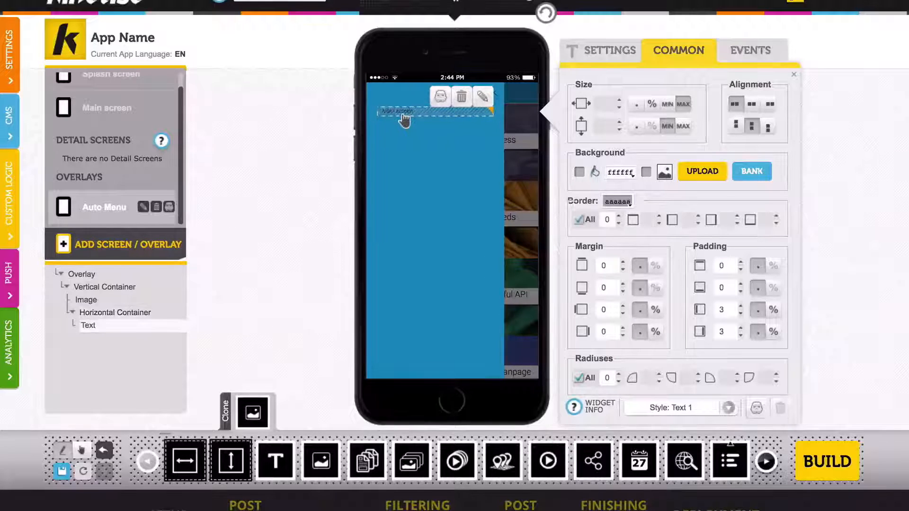
{"action": "left_click", "coordinate": [591, 60]}
{"action": "left_click", "coordinate": [622, 189]}
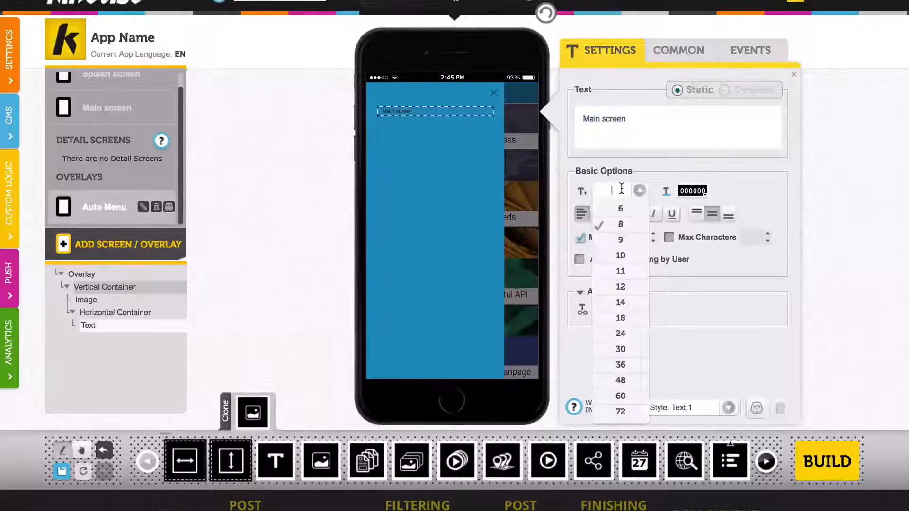
{"action": "left_click", "coordinate": [623, 270]}
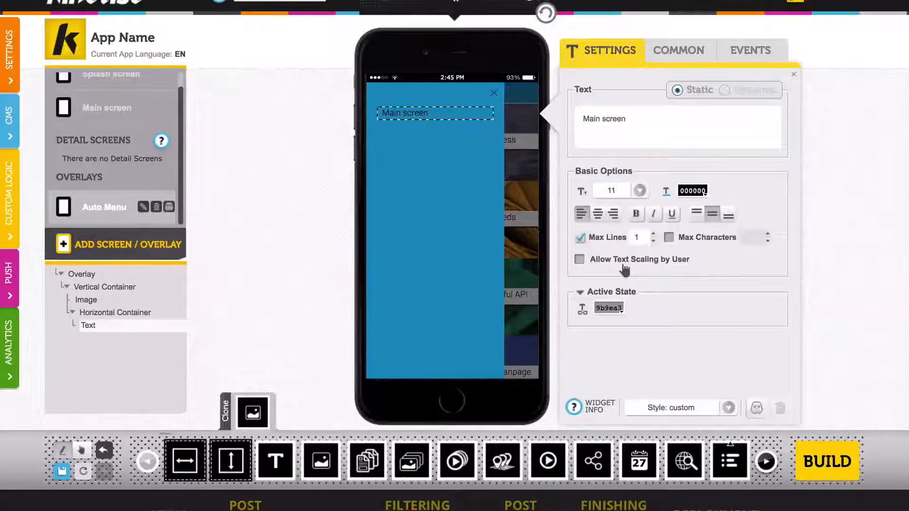
- Save the overlay's Main screen text formatting as a new style named button
{"action": "left_click", "coordinate": [728, 408]}
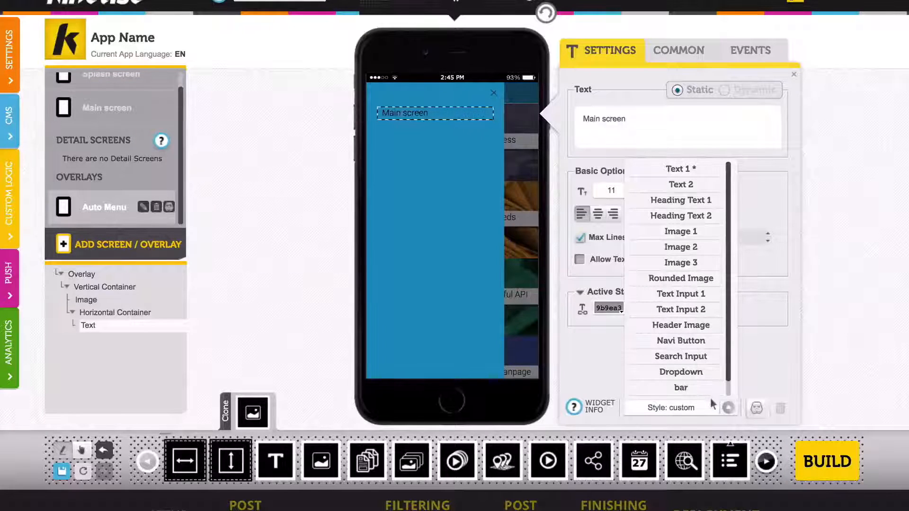
{"action": "scroll", "coordinate": [711, 403], "scroll_direction": "down", "scroll_amount": 1}
{"action": "left_click", "coordinate": [694, 387]}
{"action": "type", "text": "but"}
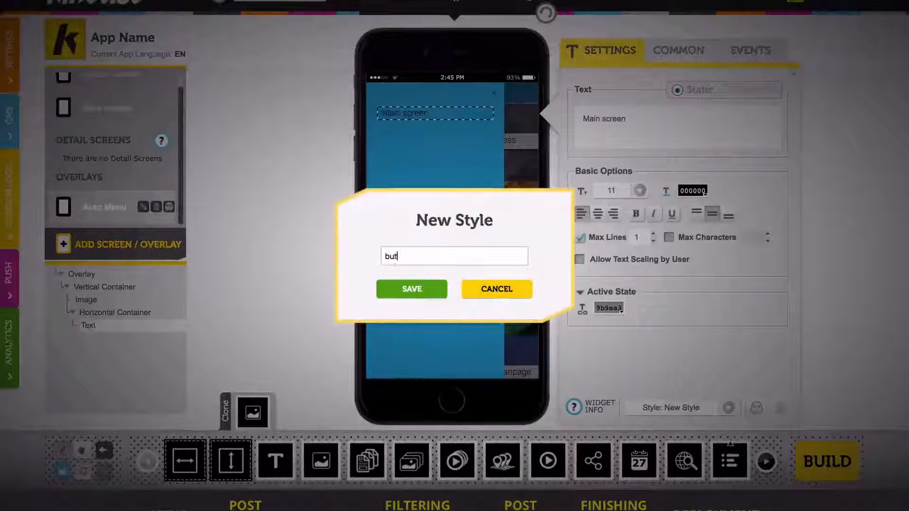
{"action": "type", "text": "ton"}
{"action": "key", "text": "Return"}
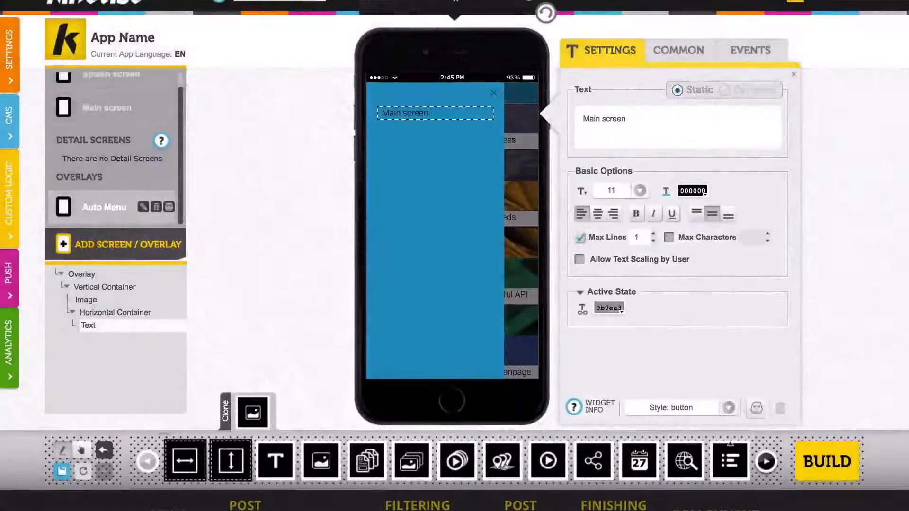
- Add a list below the overlay's Main screen entry and set its online data source to Wordpress
{"action": "left_click_drag", "start_coordinate": [367, 461], "coordinate": [416, 158]}
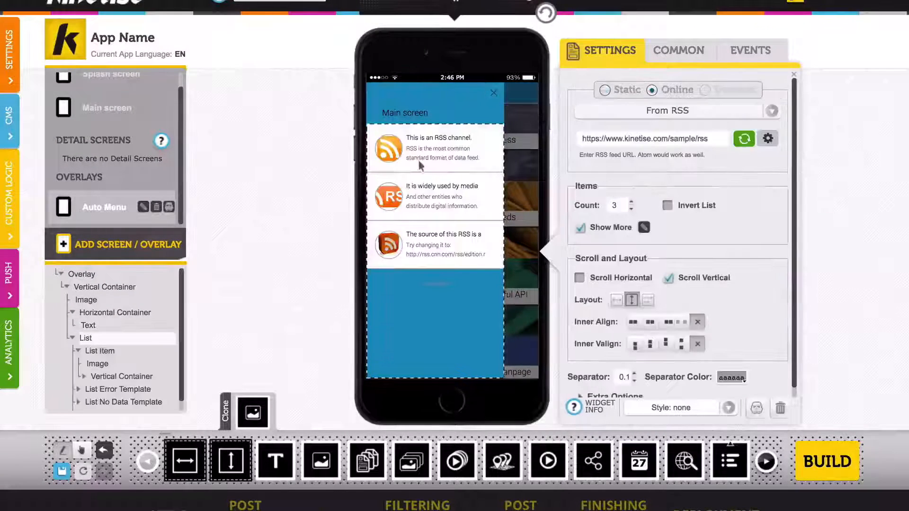
{"action": "left_click", "coordinate": [612, 114]}
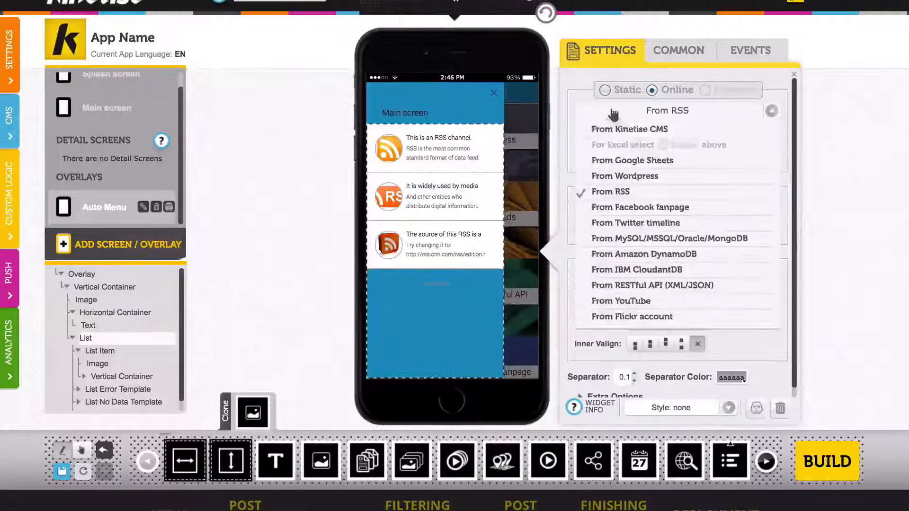
{"action": "left_click", "coordinate": [623, 176]}
- Set the kinetiseapi parameter of the overlay list's request to categories and save the request settings
{"action": "left_click", "coordinate": [768, 138]}
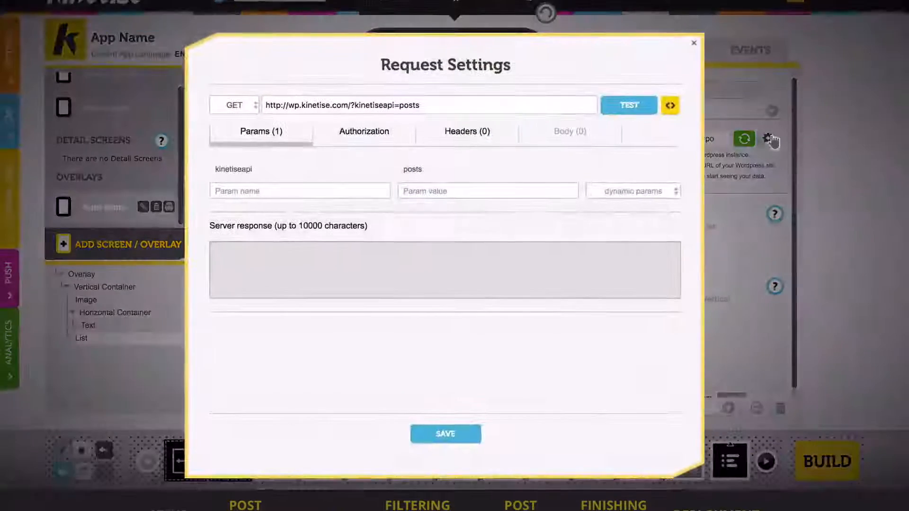
{"action": "double_click", "coordinate": [492, 172]}
{"action": "type", "text": "categories"}
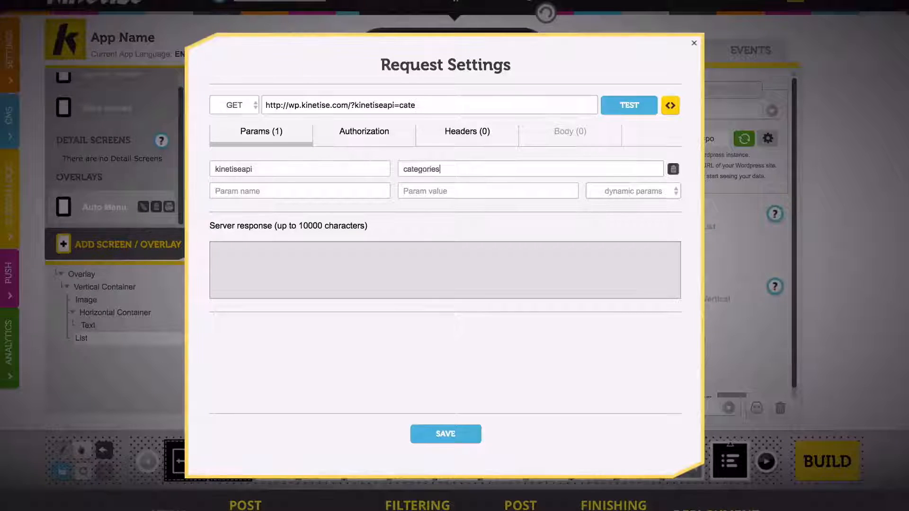
{"action": "left_click", "coordinate": [421, 433]}
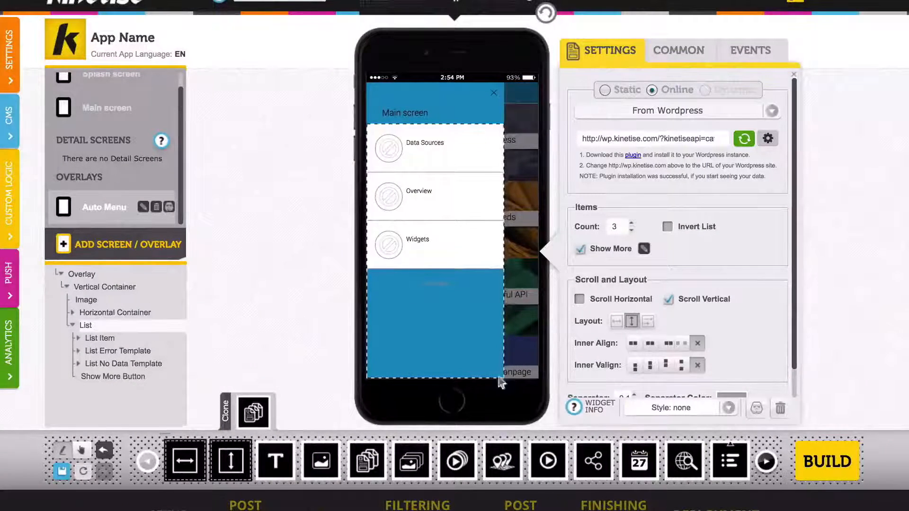
- Set the overlay list's item count to 10, turn off Show More and set the separator to 0
{"action": "double_click", "coordinate": [618, 226]}
{"action": "type", "text": "10"}
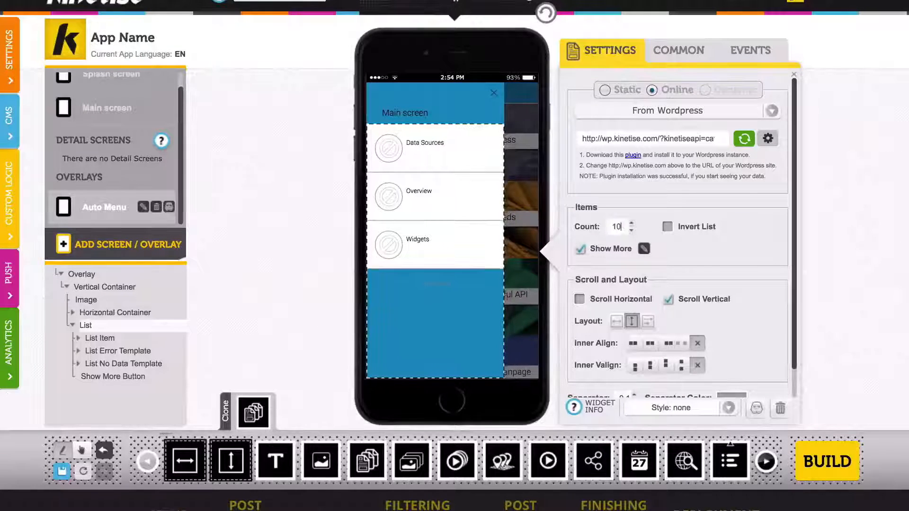
{"action": "left_click", "coordinate": [615, 250]}
{"action": "scroll", "coordinate": [612, 277], "scroll_direction": "down", "scroll_amount": 1}
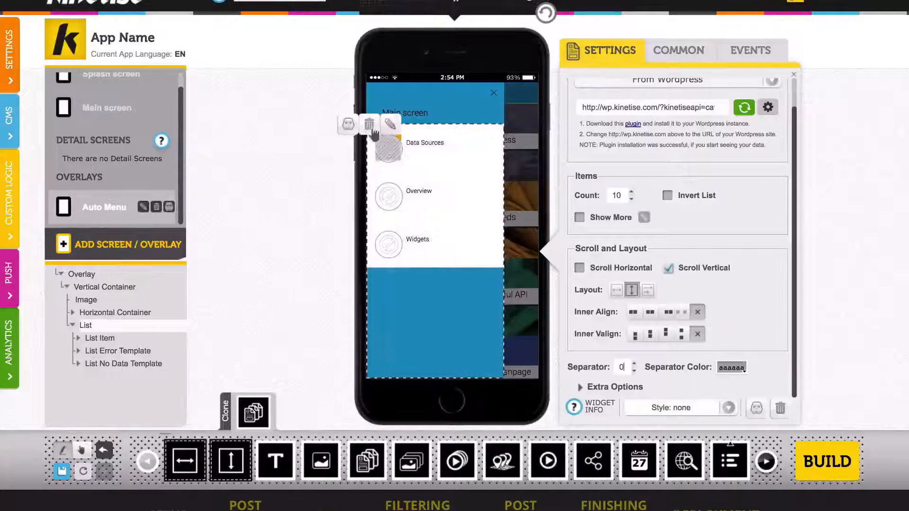
- Delete the list item's image, move the title text directly into the list item and delete the leftover vertical container
{"action": "left_click", "coordinate": [369, 124]}
{"action": "left_click", "coordinate": [402, 274]}
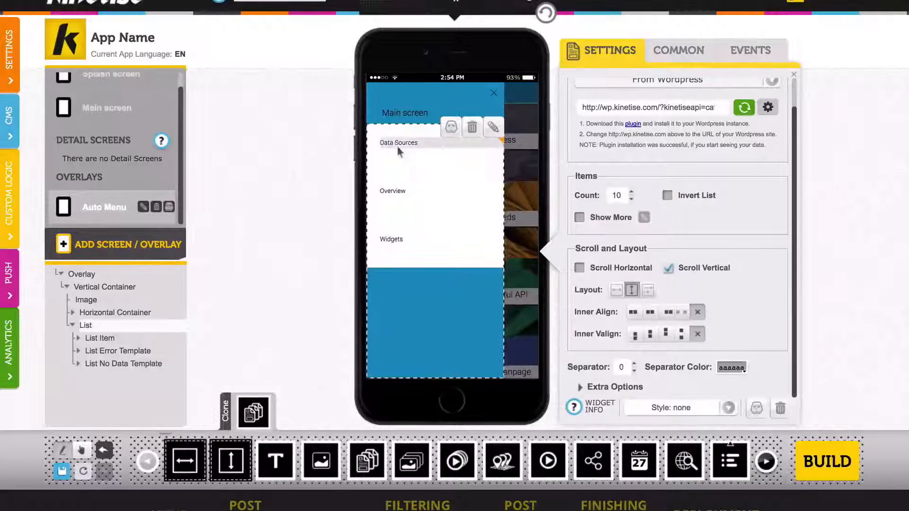
{"action": "left_click_drag", "start_coordinate": [396, 146], "coordinate": [367, 155]}
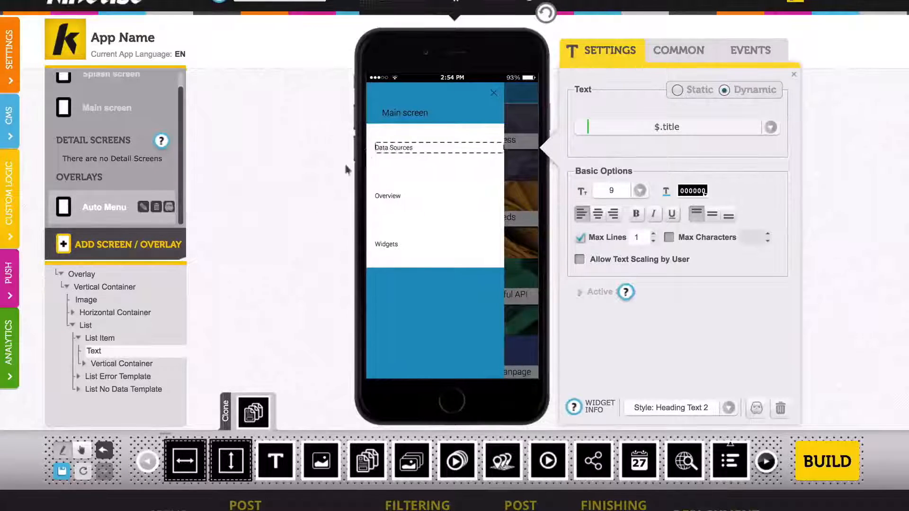
{"action": "left_click", "coordinate": [200, 366]}
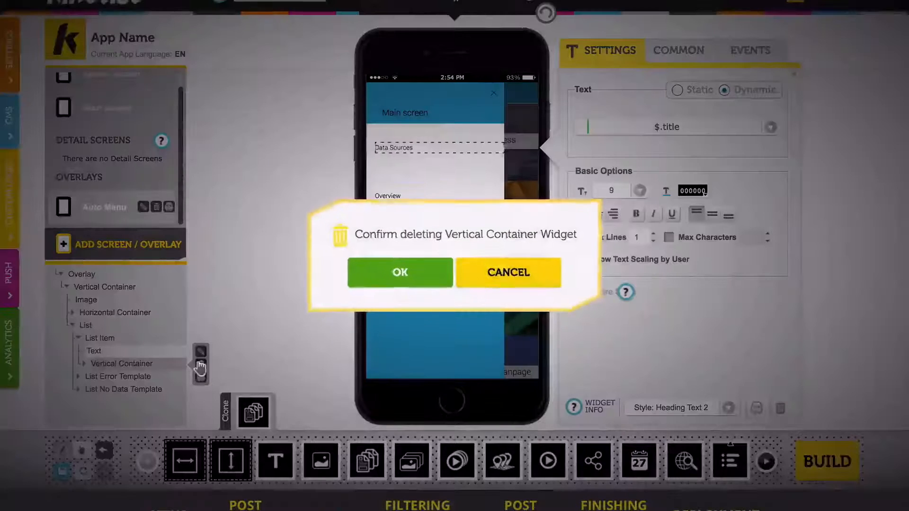
{"action": "left_click", "coordinate": [381, 286]}
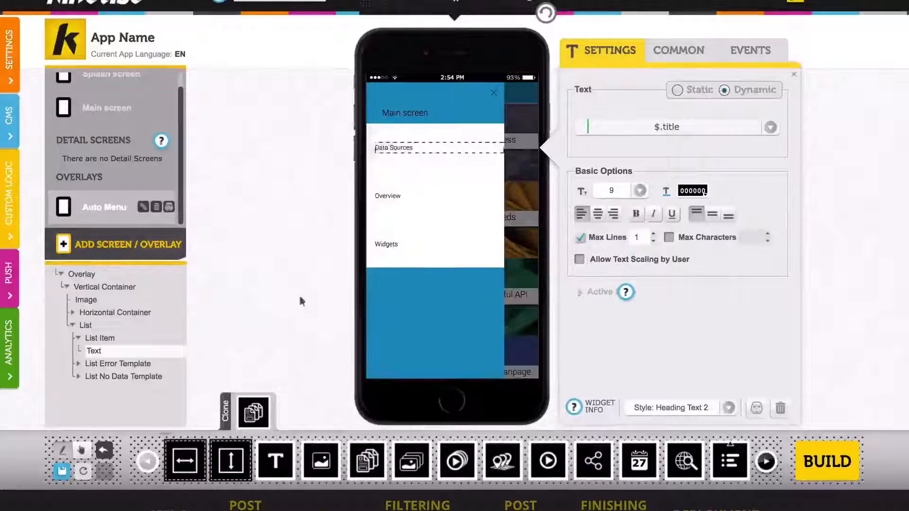
- Set the overlay list item's height to 15, turn off its background colour and set its left padding to 6
{"action": "left_click", "coordinate": [142, 325]}
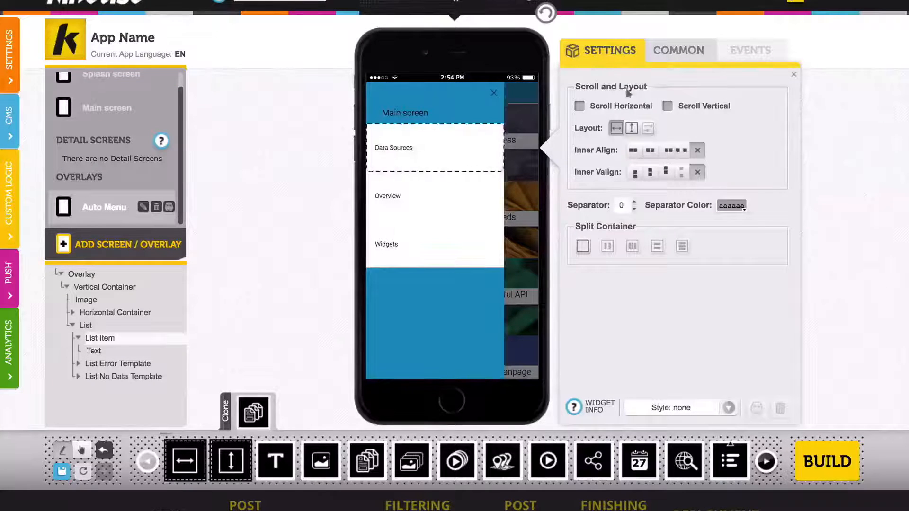
{"action": "left_click", "coordinate": [658, 55]}
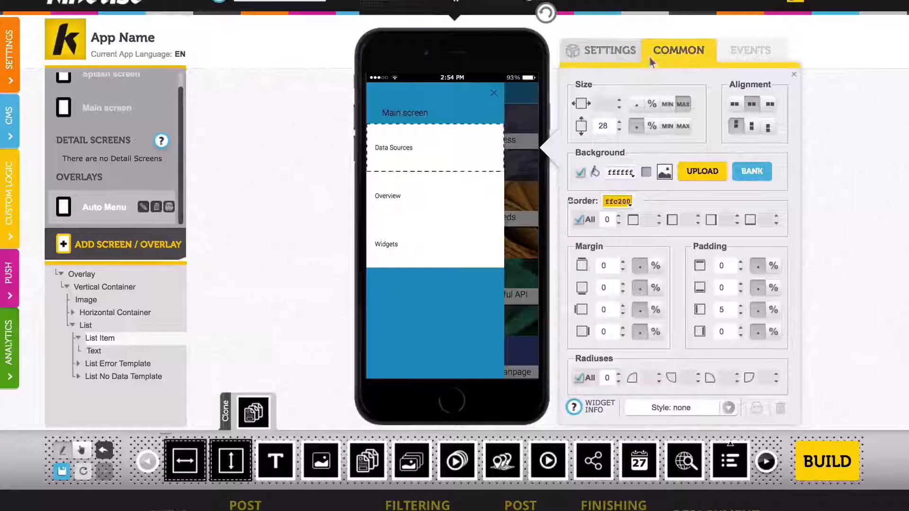
{"action": "double_click", "coordinate": [605, 124]}
{"action": "type", "text": "15"}
{"action": "left_click", "coordinate": [580, 172]}
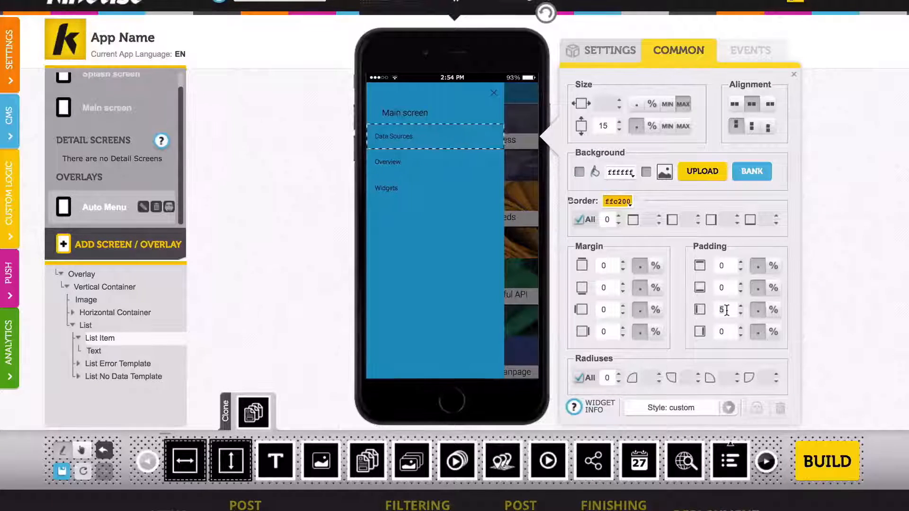
- Apply the button style to the title text in the overlay's list item
{"action": "left_click", "coordinate": [410, 138]}
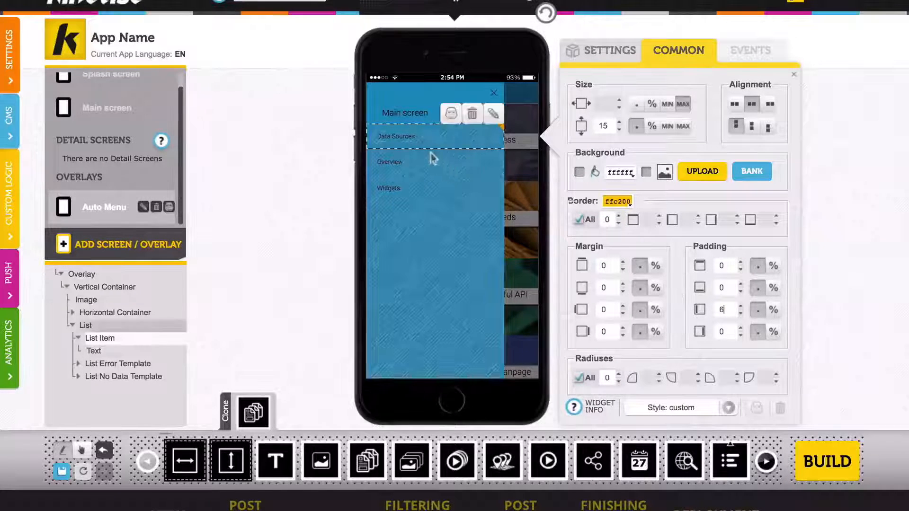
{"action": "left_click", "coordinate": [410, 140]}
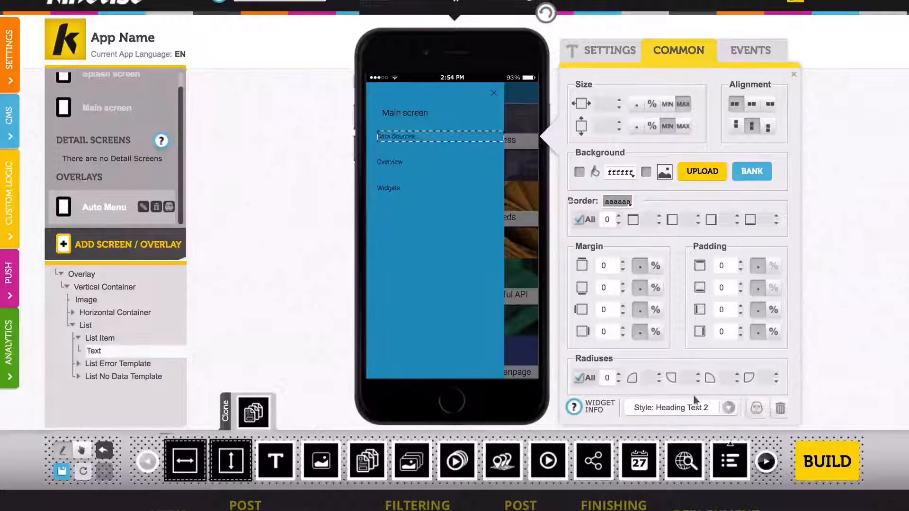
{"action": "left_click", "coordinate": [728, 407]}
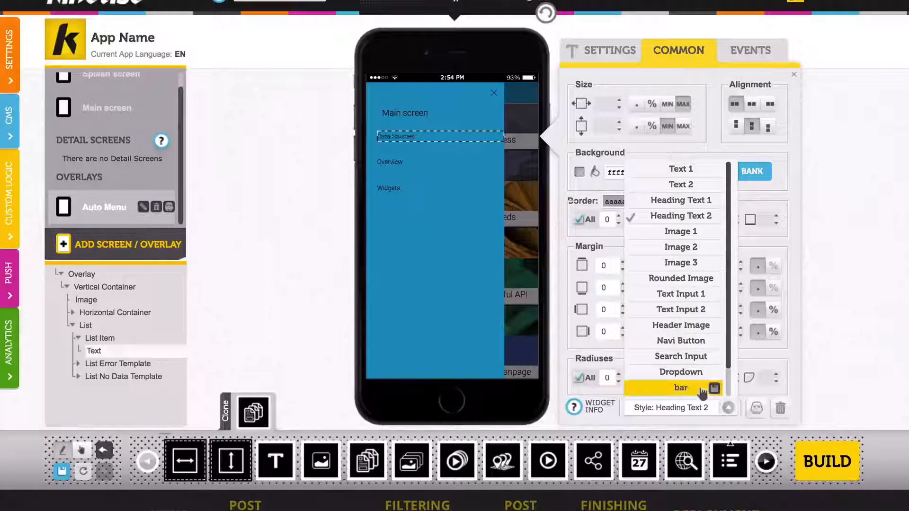
{"action": "scroll", "coordinate": [694, 386], "scroll_direction": "down", "scroll_amount": 1}
{"action": "left_click", "coordinate": [690, 374]}
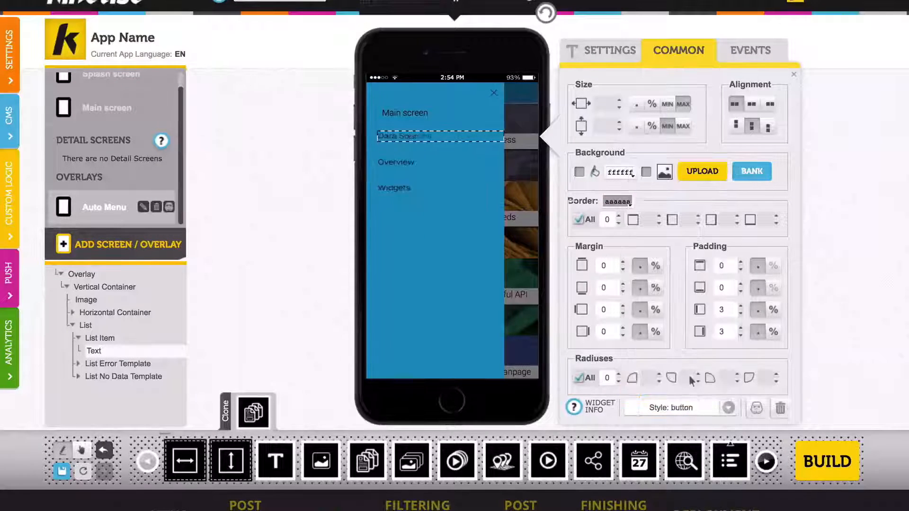
- Give the overlay list an action that opens a new detail screen named Posts In Category
{"action": "left_click", "coordinate": [464, 337]}
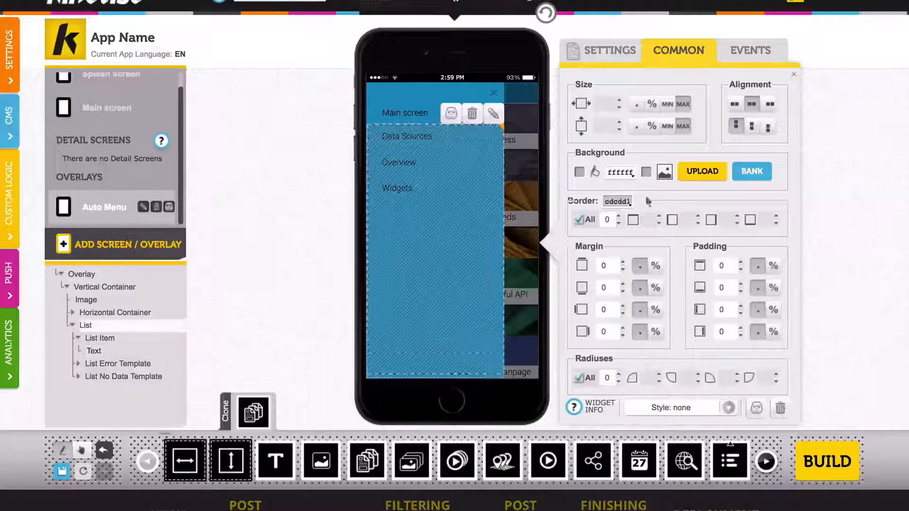
{"action": "left_click", "coordinate": [750, 52]}
{"action": "left_click", "coordinate": [691, 86]}
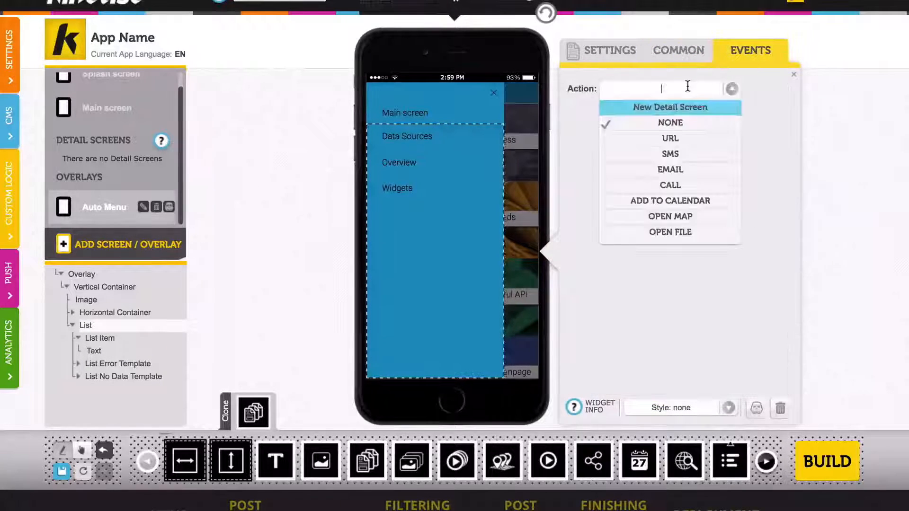
{"action": "left_click", "coordinate": [667, 106]}
{"action": "type", "text": "Po"}
{"action": "key", "text": "Down"}
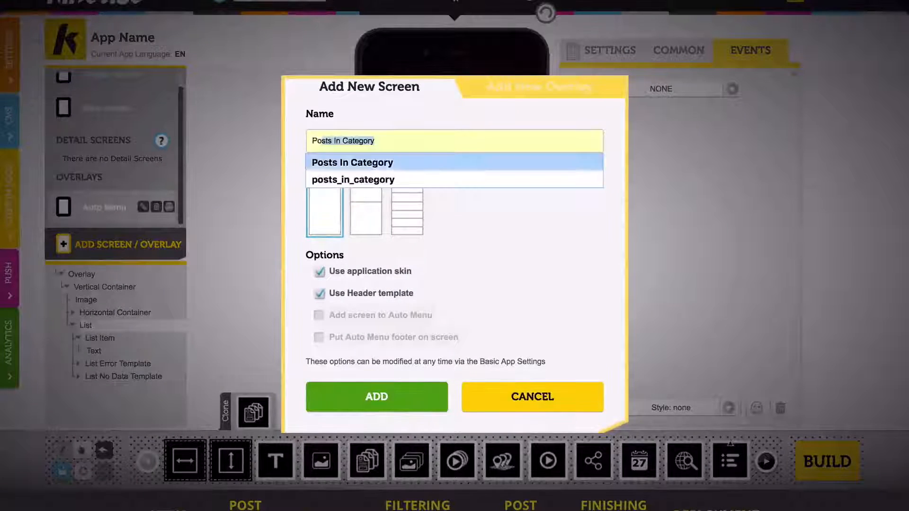
{"action": "key", "text": "Return"}
{"action": "left_click", "coordinate": [400, 395]}
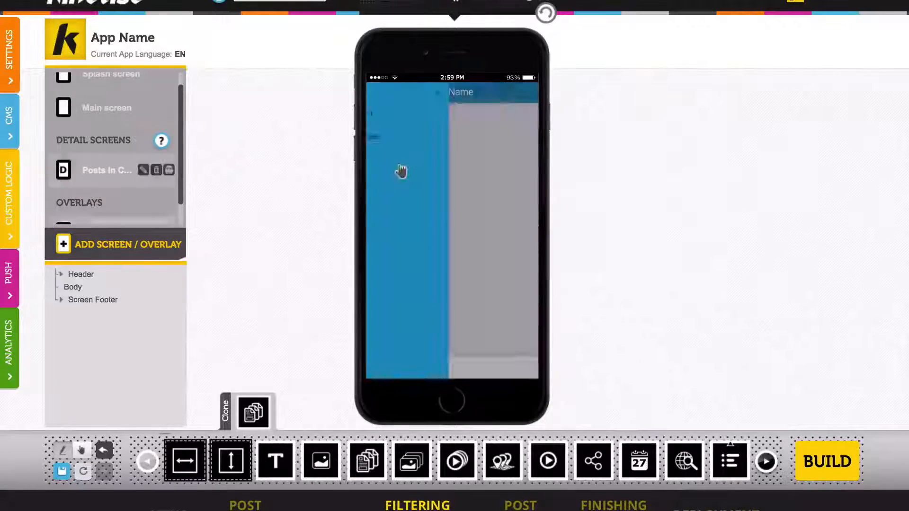
- Make the Posts In Category header text dynamic, with $.title as its source
{"action": "left_click", "coordinate": [445, 90]}
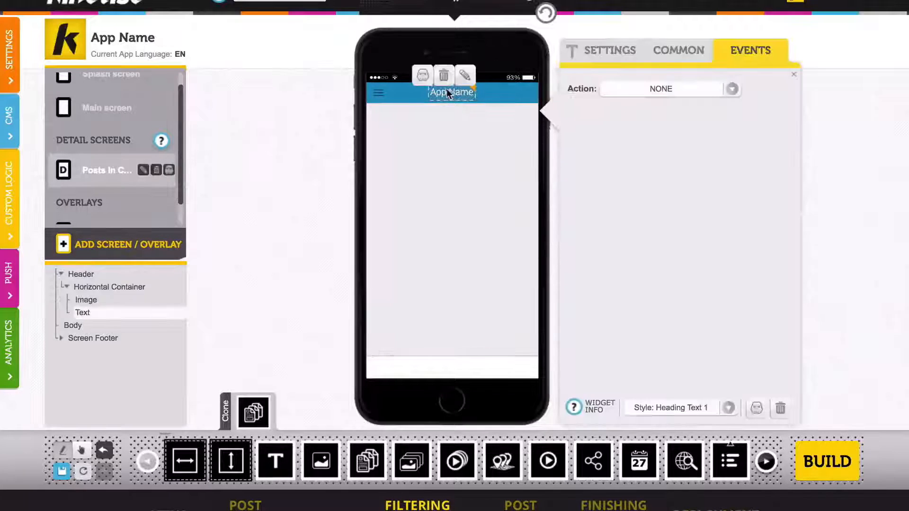
{"action": "left_click", "coordinate": [612, 53]}
{"action": "left_click", "coordinate": [736, 91]}
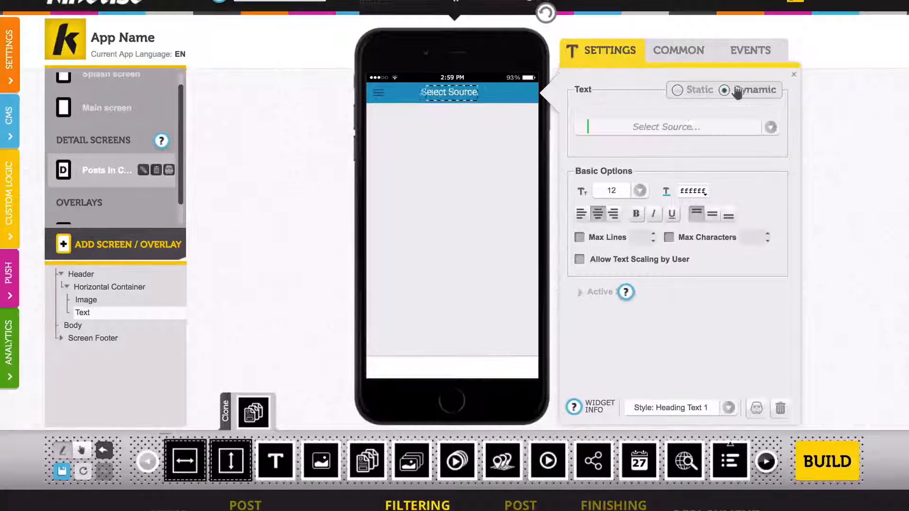
{"action": "left_click", "coordinate": [670, 133]}
{"action": "scroll", "coordinate": [649, 247], "scroll_direction": "down", "scroll_amount": 5}
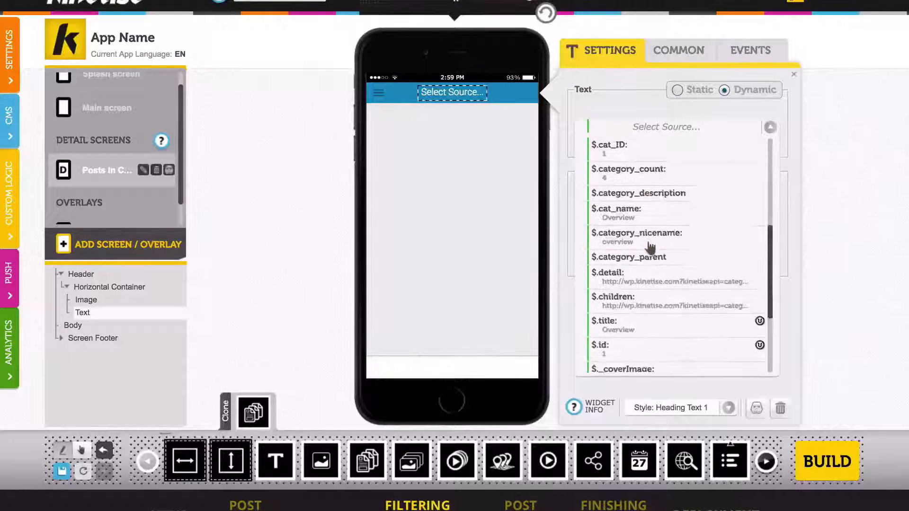
{"action": "left_click", "coordinate": [632, 222]}
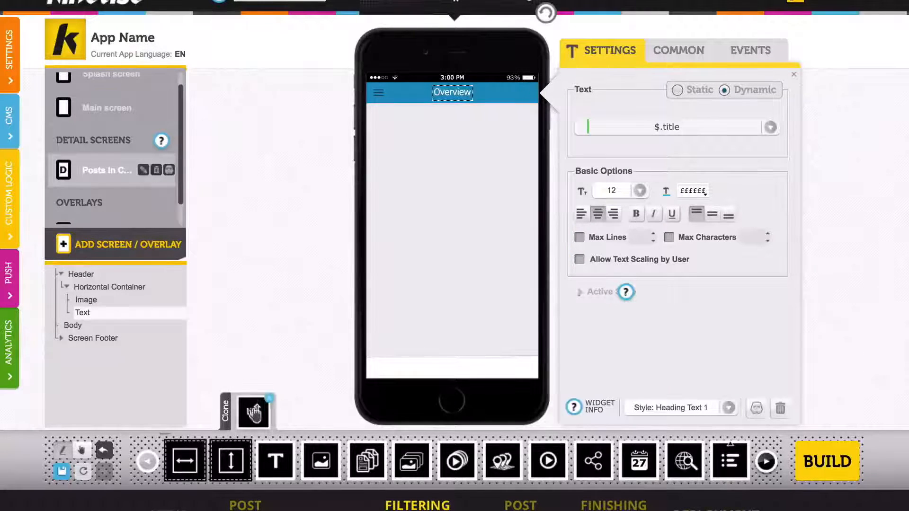
- Clone the post list into the detail screen's body and add the dynamic $.cat_ID parameter to its Wordpress request
{"action": "mouse_move", "coordinate": [254, 413]}
{"action": "left_mouse_down"}
{"action": "mouse_move", "coordinate": [331, 305]}
{"action": "mouse_move", "coordinate": [441, 200]}
{"action": "left_mouse_up"}
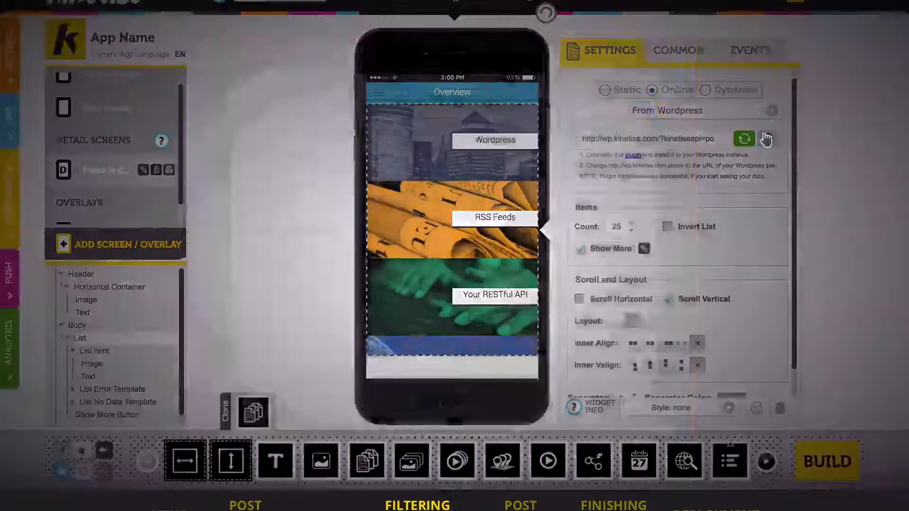
{"action": "left_click", "coordinate": [765, 139]}
{"action": "left_click", "coordinate": [669, 189]}
{"action": "scroll", "coordinate": [634, 362], "scroll_direction": "down", "scroll_amount": 1}
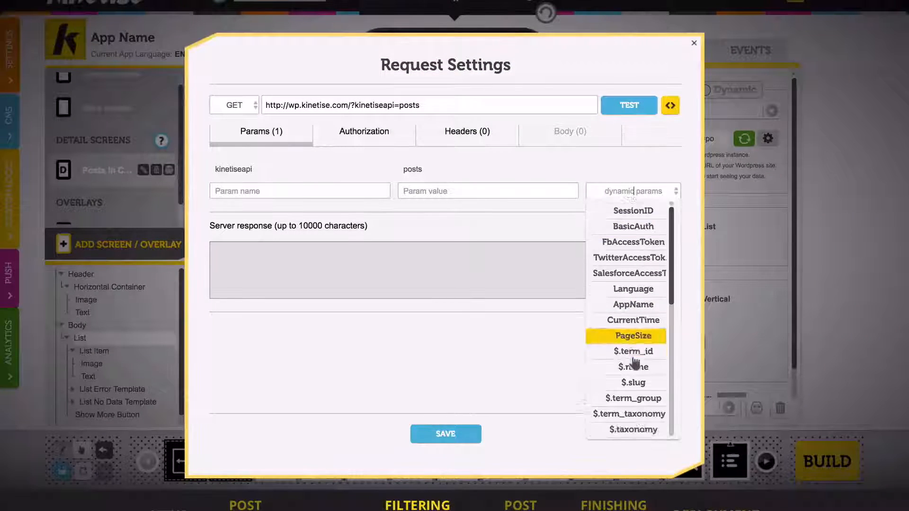
{"action": "scroll", "coordinate": [634, 363], "scroll_direction": "down", "scroll_amount": 4}
{"action": "left_click", "coordinate": [632, 322]}
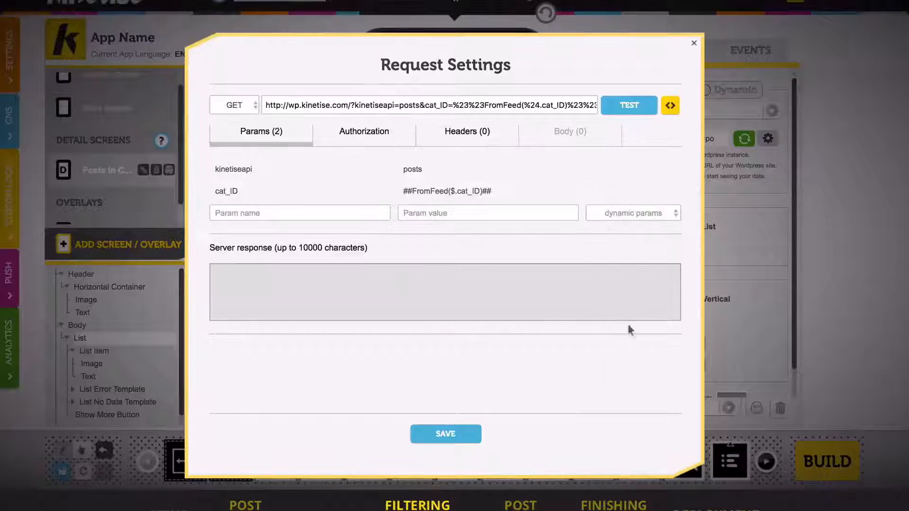
{"action": "left_click", "coordinate": [437, 438]}
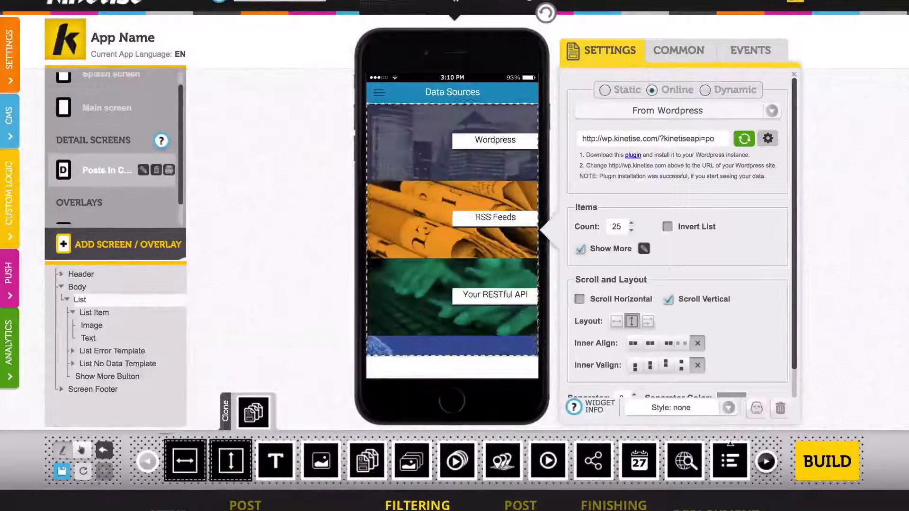
- Delete the horizontal container in the detail screen's footer
{"action": "left_click", "coordinate": [505, 345]}
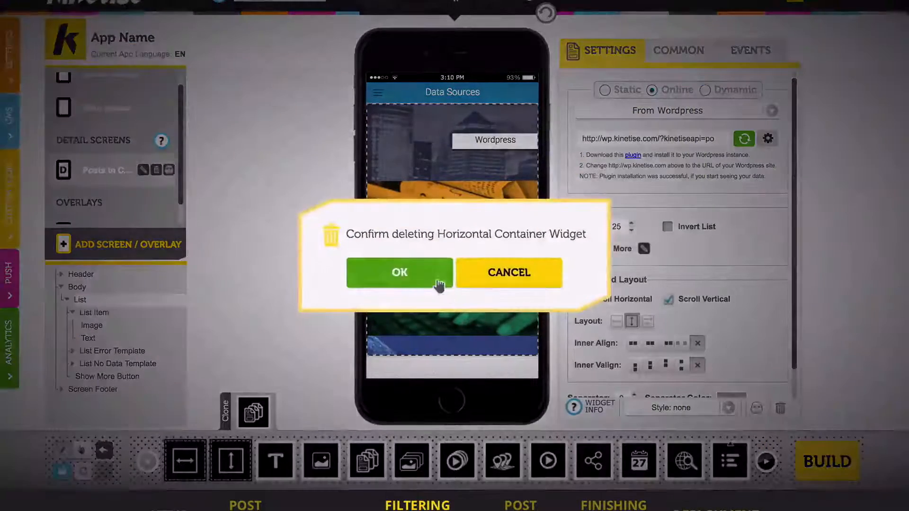
{"action": "left_click", "coordinate": [440, 281]}
- Give the post list in Posts In Category an action that opens a new screen named detail
{"action": "left_click", "coordinate": [750, 51]}
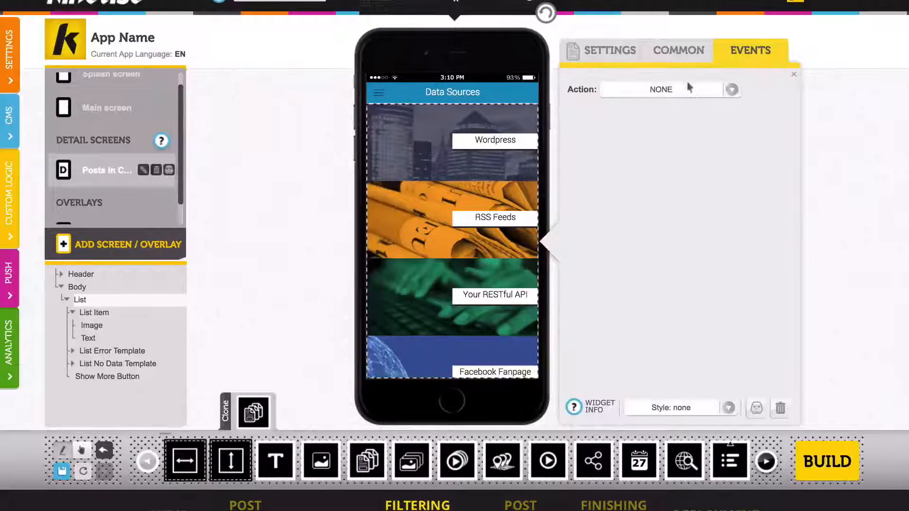
{"action": "left_click", "coordinate": [683, 85]}
{"action": "left_click", "coordinate": [671, 108]}
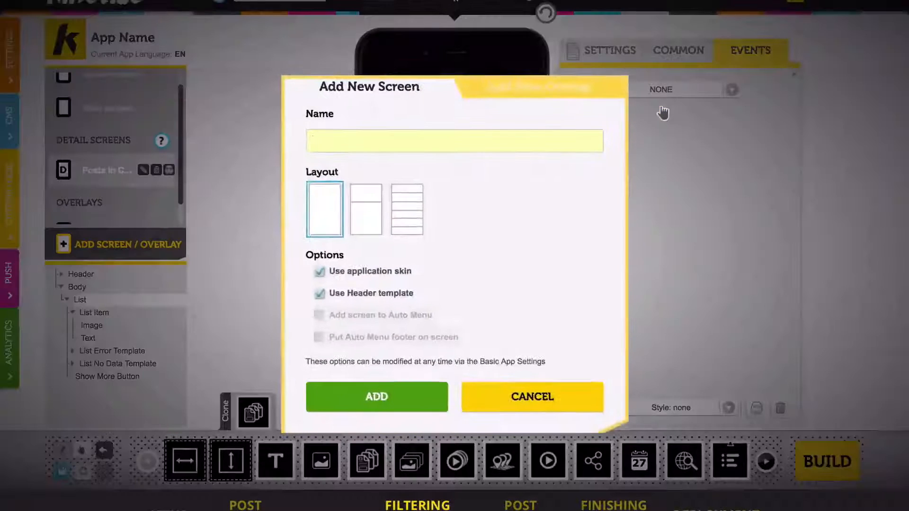
{"action": "type", "text": "detail"}
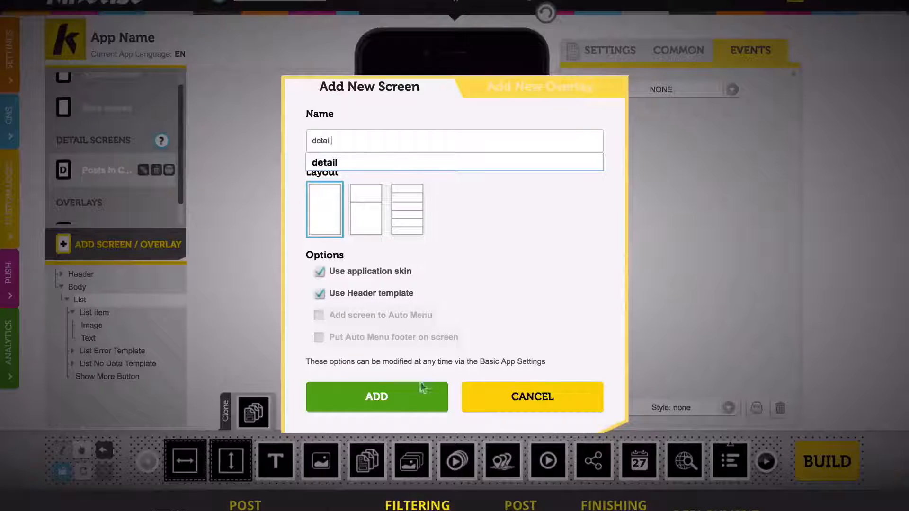
{"action": "left_click", "coordinate": [405, 389]}
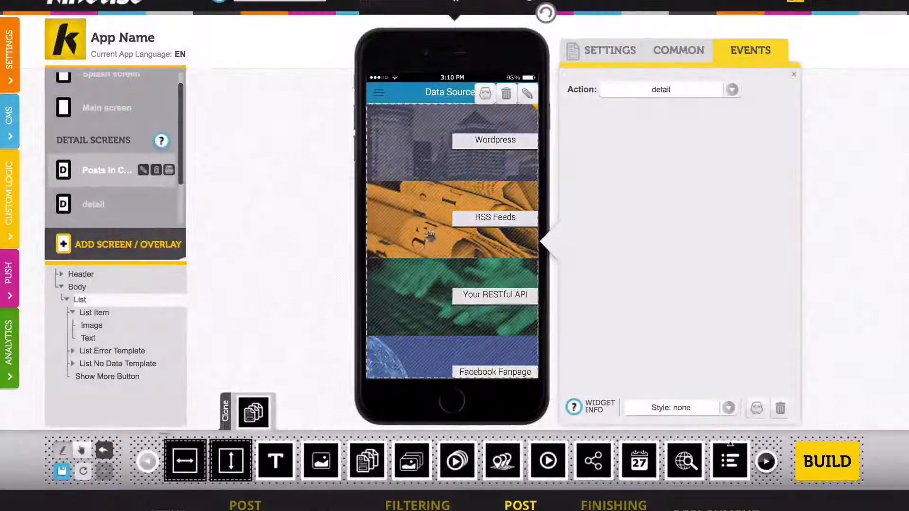
- Open the new detail screen and set $.title as the dynamic source of its header text
{"action": "double_click", "coordinate": [427, 142]}
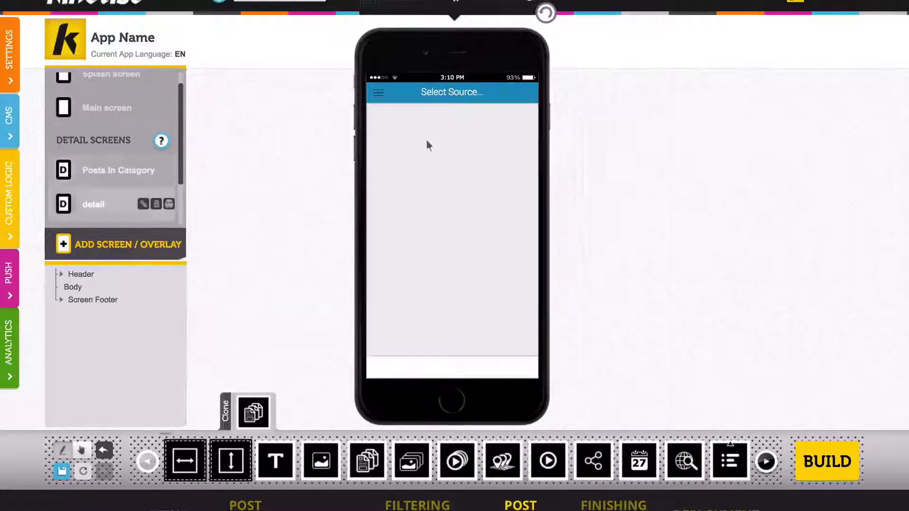
{"action": "left_click", "coordinate": [435, 93]}
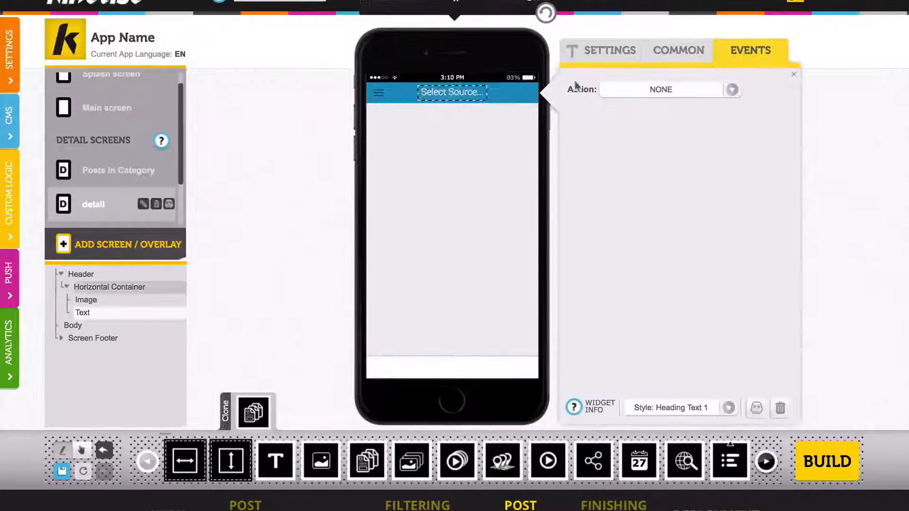
{"action": "left_click", "coordinate": [599, 54]}
{"action": "left_click", "coordinate": [709, 126]}
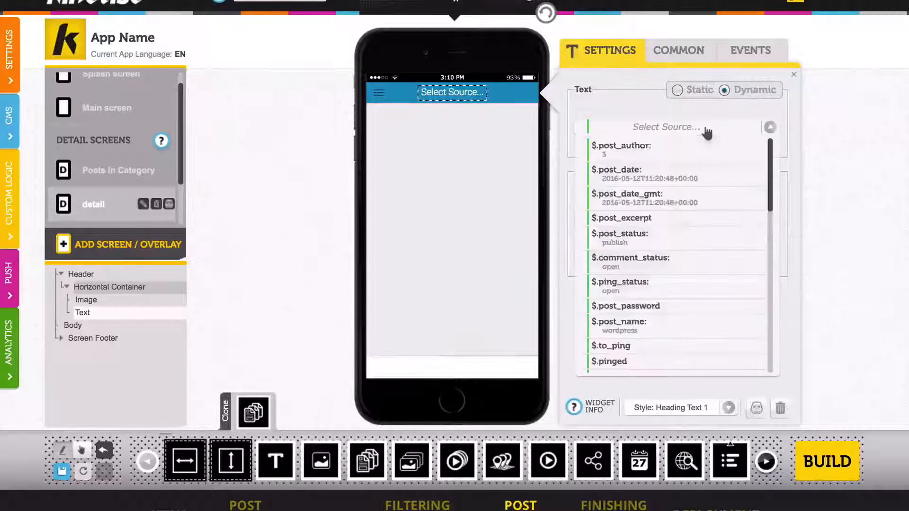
{"action": "scroll", "coordinate": [658, 259], "scroll_direction": "down", "scroll_amount": 5}
{"action": "scroll", "coordinate": [658, 259], "scroll_direction": "down", "scroll_amount": 3}
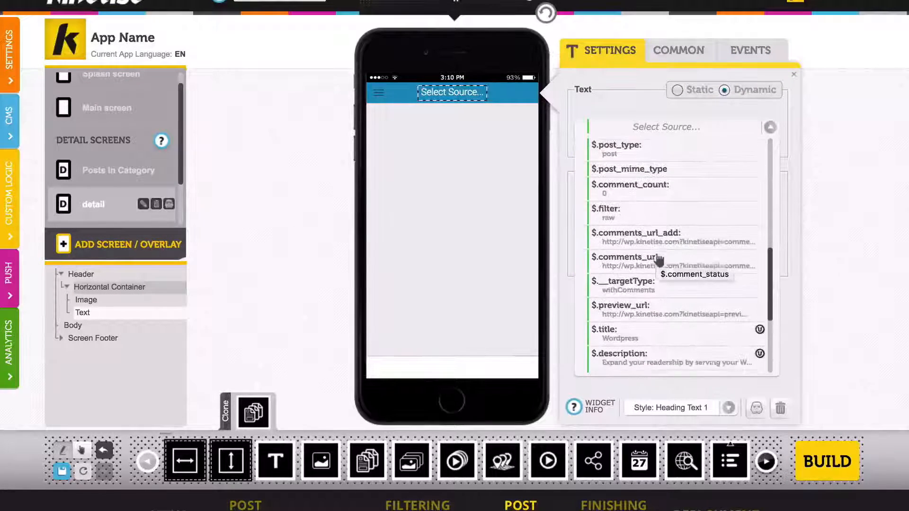
{"action": "left_click", "coordinate": [623, 307]}
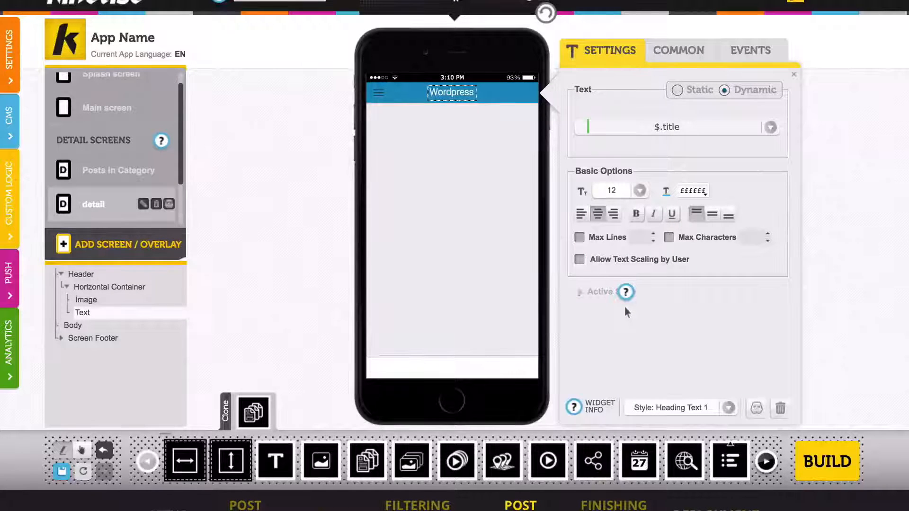
- Delete the menu icon image from the detail screen's header
{"action": "left_click", "coordinate": [385, 99]}
{"action": "left_click", "coordinate": [359, 73]}
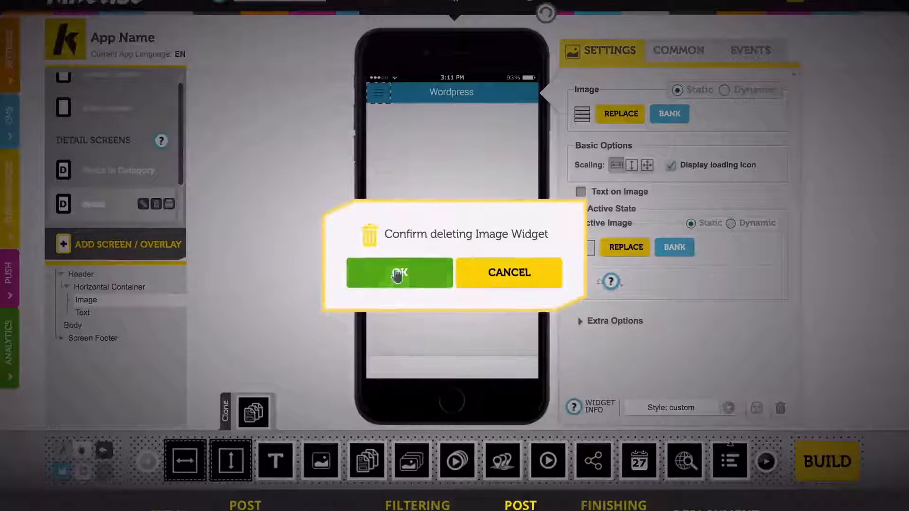
{"action": "left_click", "coordinate": [398, 274]}
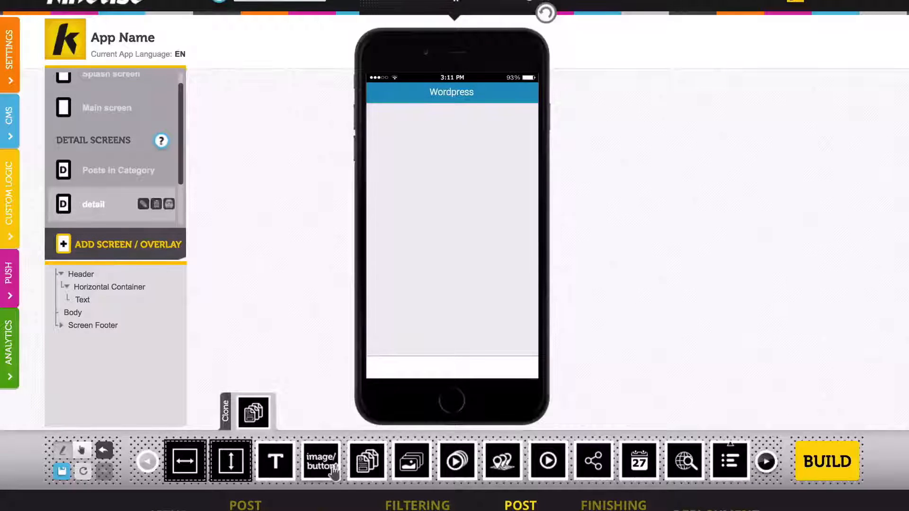
- Add a static image before the detail screen's header text and set its action to BACK
{"action": "left_click_drag", "start_coordinate": [334, 471], "coordinate": [377, 102]}
{"action": "left_click", "coordinate": [678, 90]}
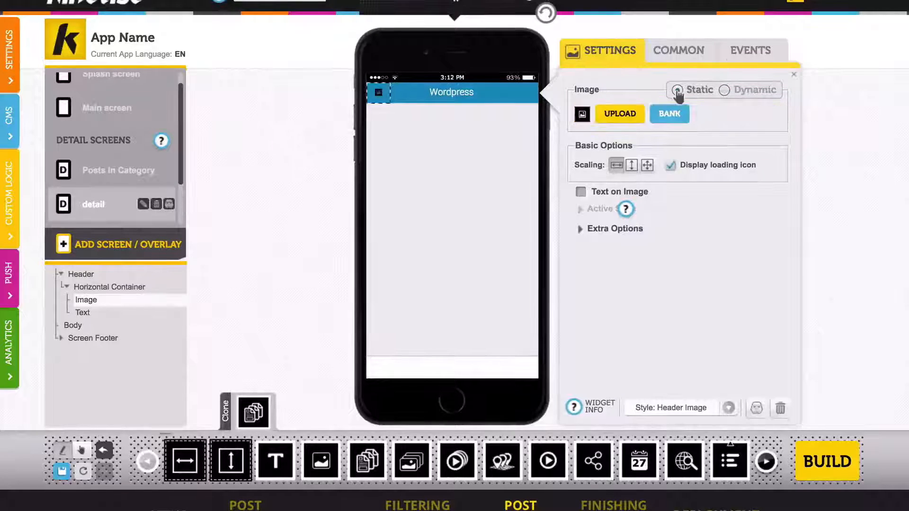
{"action": "left_click", "coordinate": [741, 51]}
{"action": "left_click", "coordinate": [679, 88]}
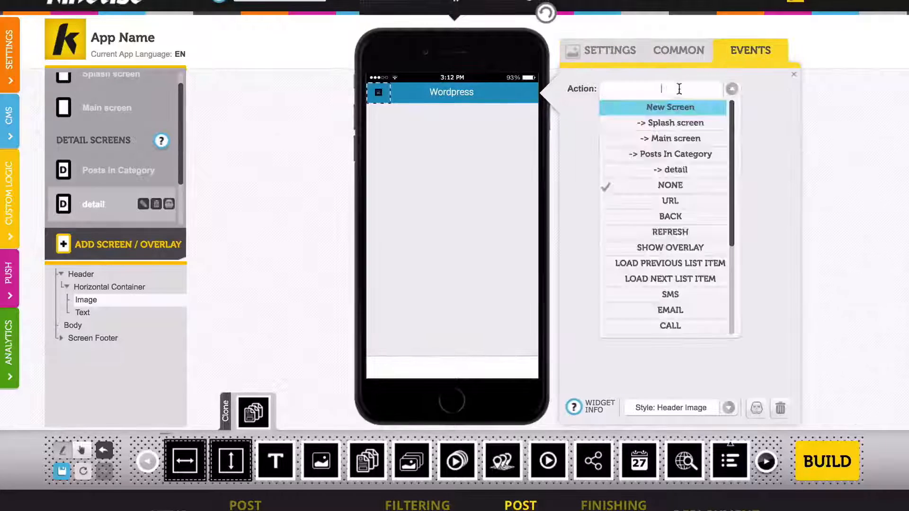
{"action": "left_click", "coordinate": [667, 218]}
- Use the left arrow from the image bank's Standard shapes as the header image, in dark colour 222222
{"action": "left_click", "coordinate": [607, 52]}
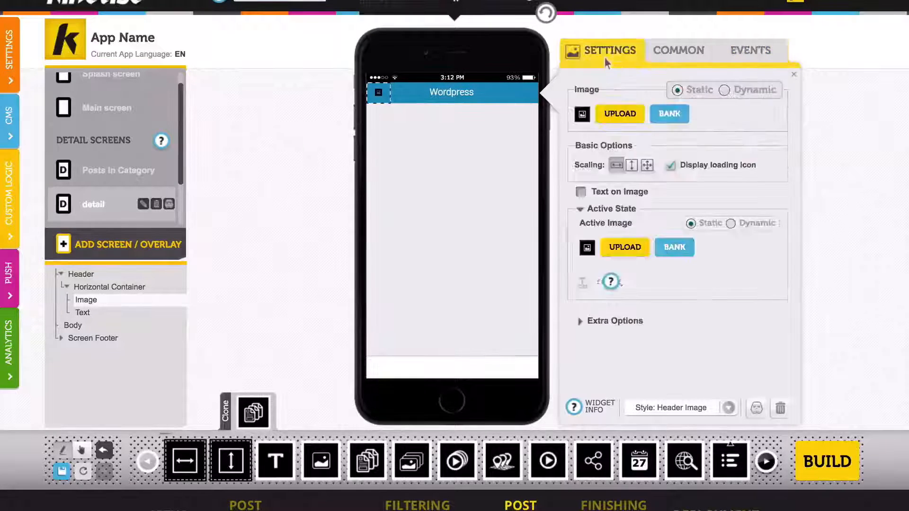
{"action": "left_click", "coordinate": [654, 114]}
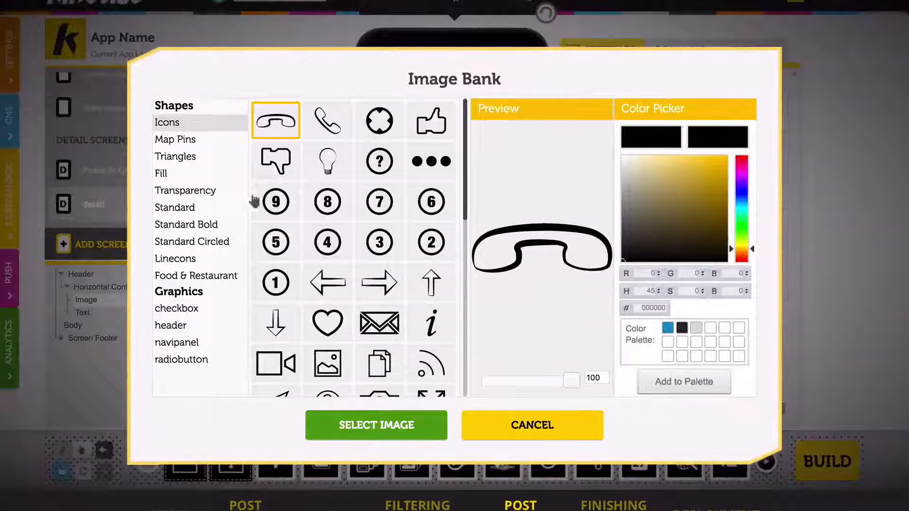
{"action": "left_click", "coordinate": [206, 207]}
{"action": "left_click", "coordinate": [381, 132]}
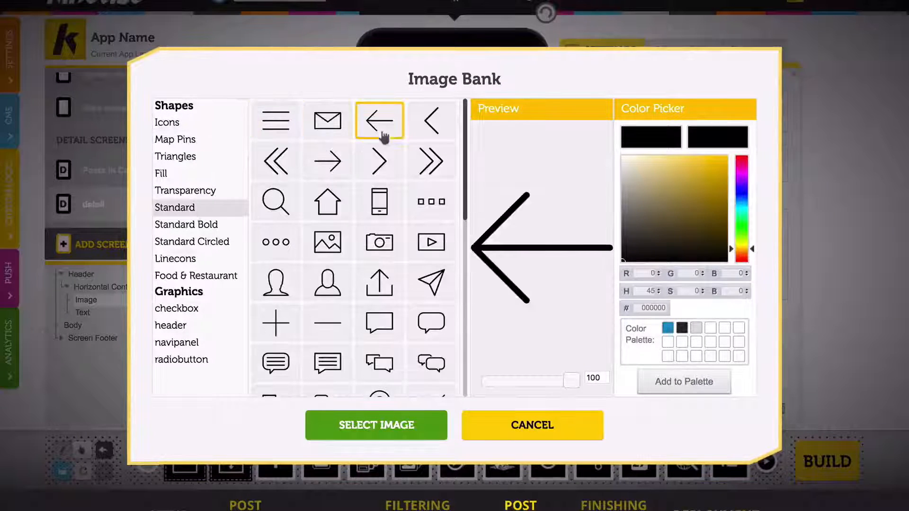
{"action": "left_click", "coordinate": [682, 327]}
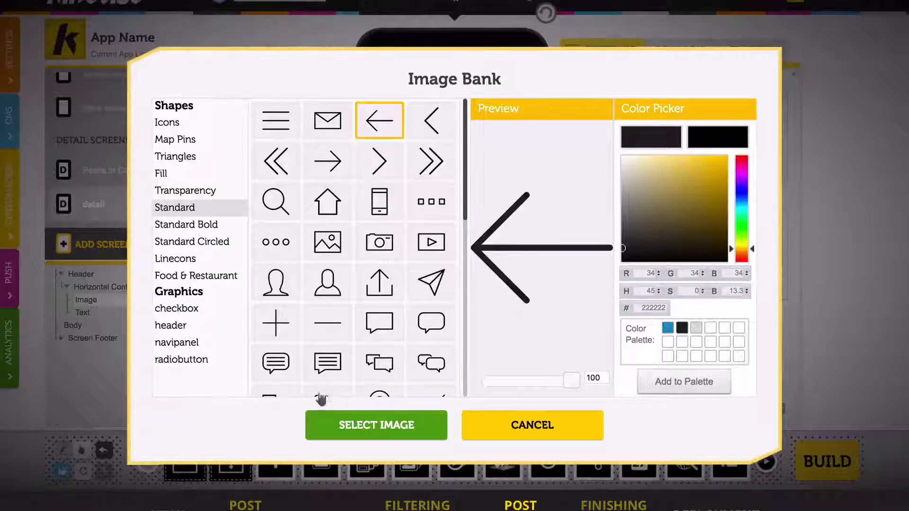
{"action": "left_click", "coordinate": [338, 427]}
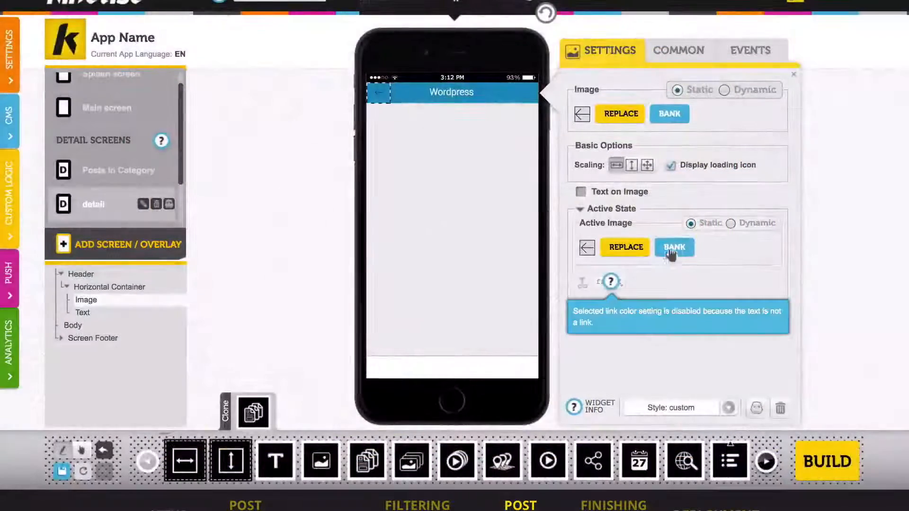
- Set the back arrow's active-state image to the same arrow in light grey dddddd
{"action": "left_click", "coordinate": [675, 248]}
{"action": "left_click", "coordinate": [696, 328]}
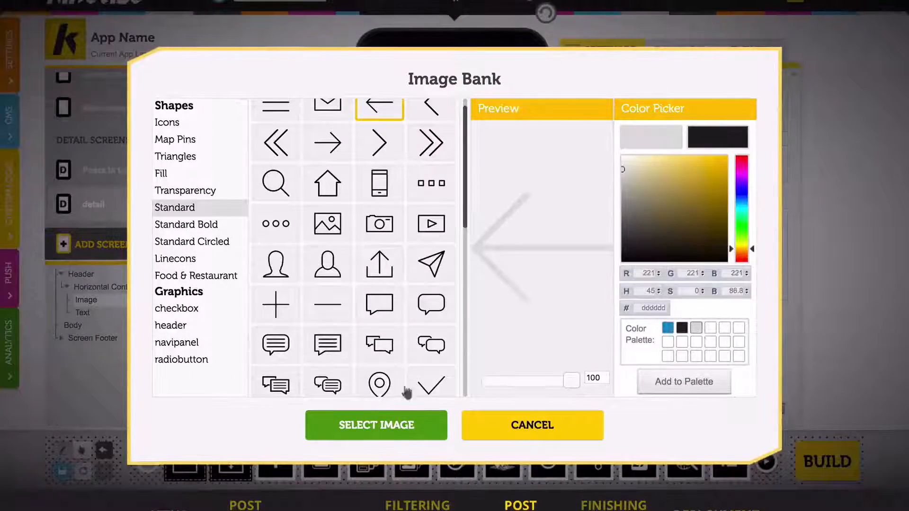
{"action": "left_click", "coordinate": [372, 426]}
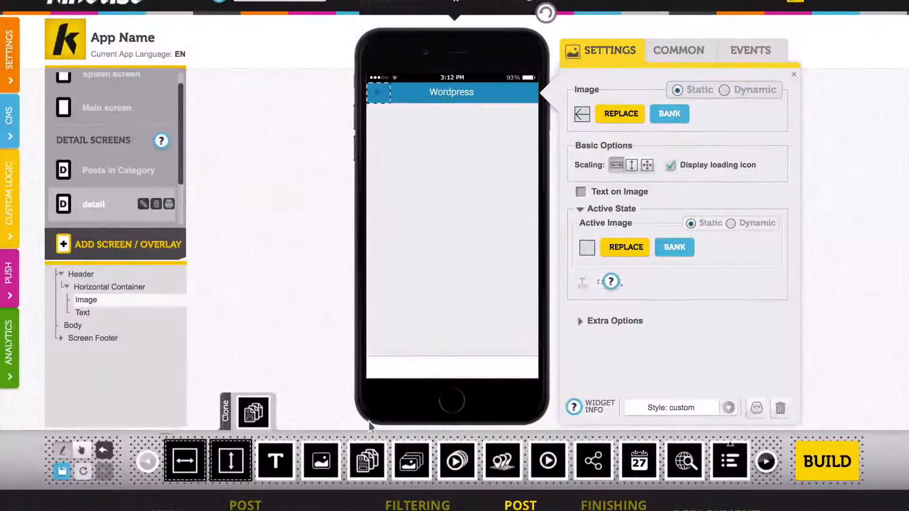
- Add an image to the detail screen's body with $.description as its dynamic source and vertical scaling
{"action": "left_click_drag", "start_coordinate": [321, 460], "coordinate": [429, 189]}
{"action": "left_click", "coordinate": [616, 120]}
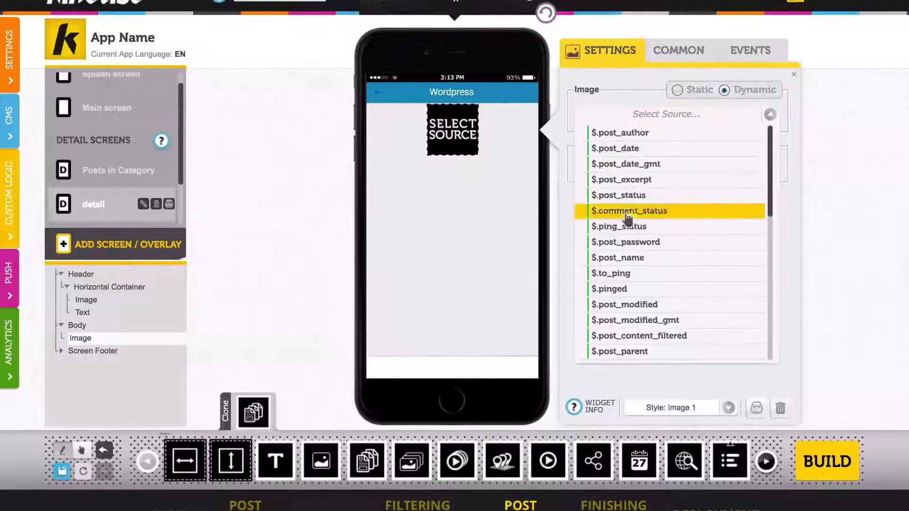
{"action": "scroll", "coordinate": [615, 218], "scroll_direction": "down", "scroll_amount": 5}
{"action": "left_click", "coordinate": [624, 290]}
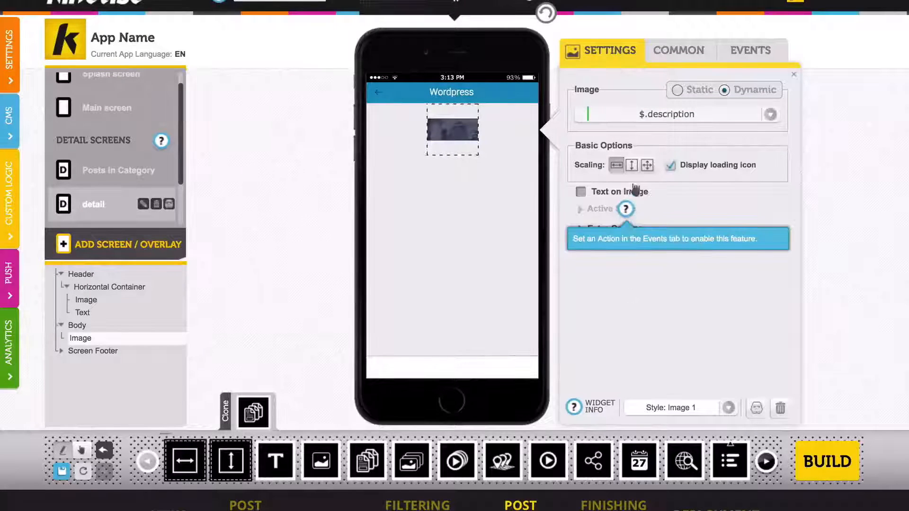
{"action": "left_click", "coordinate": [631, 165]}
- Set the body image's width to MAX and its height to 45
{"action": "left_click", "coordinate": [677, 51]}
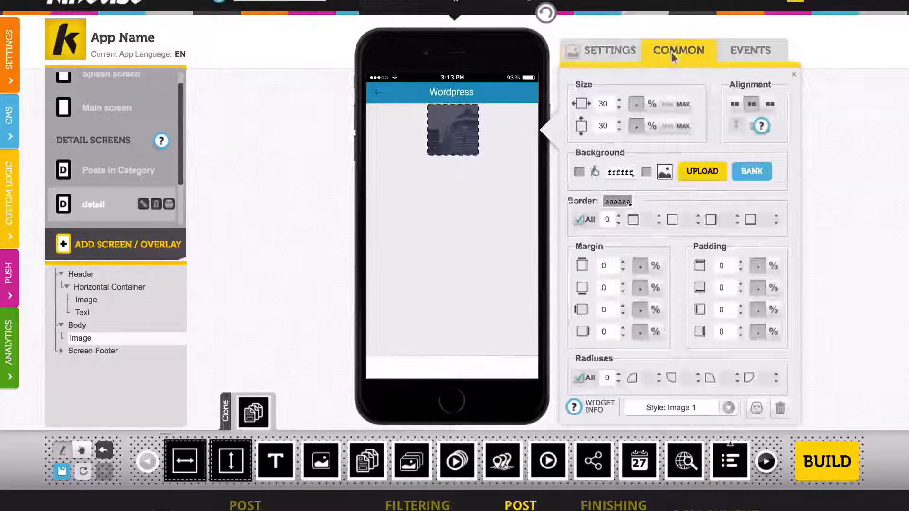
{"action": "left_click", "coordinate": [681, 104]}
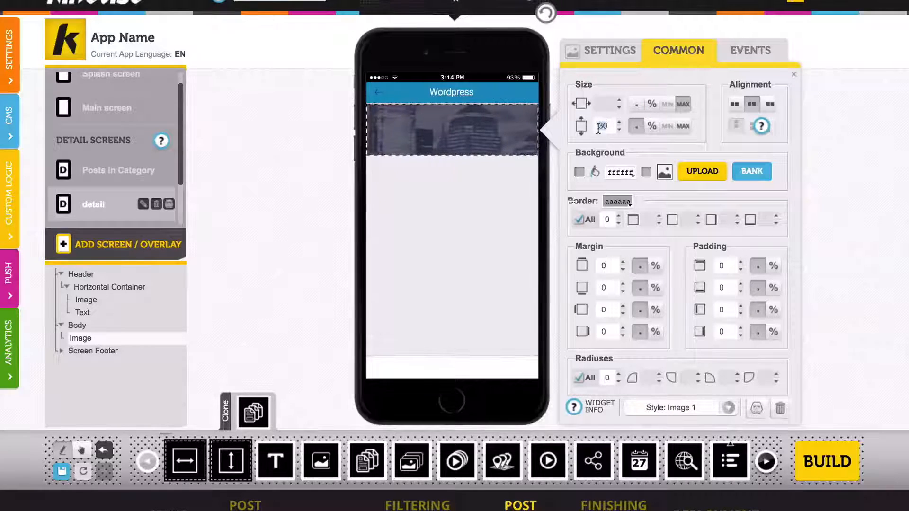
{"action": "type", "text": "45"}
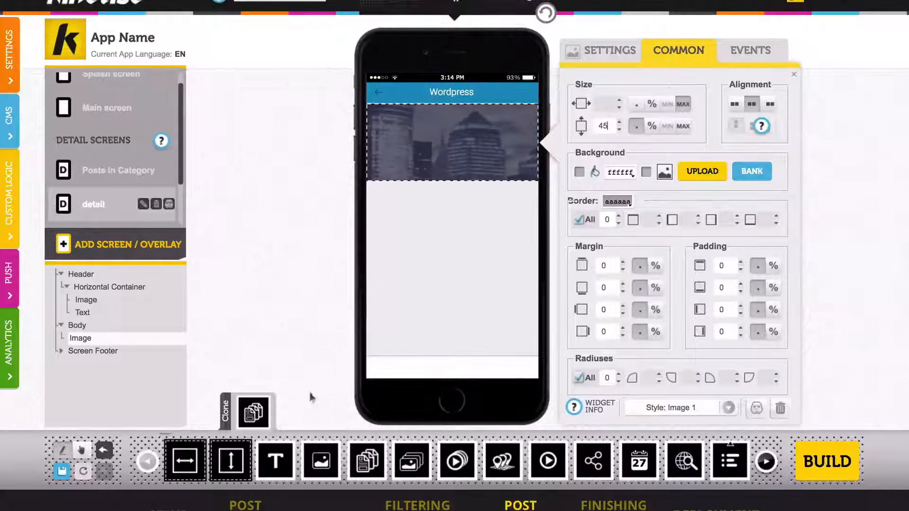
- Add a text widget below the body image with font size 11 and text colour 222222
{"action": "left_click_drag", "start_coordinate": [275, 460], "coordinate": [424, 234]}
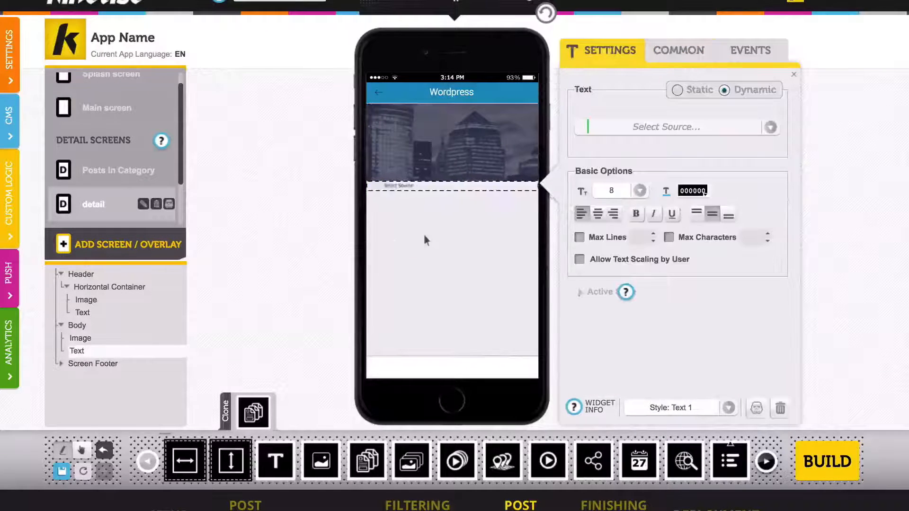
{"action": "left_click", "coordinate": [606, 192]}
{"action": "type", "text": "1"}
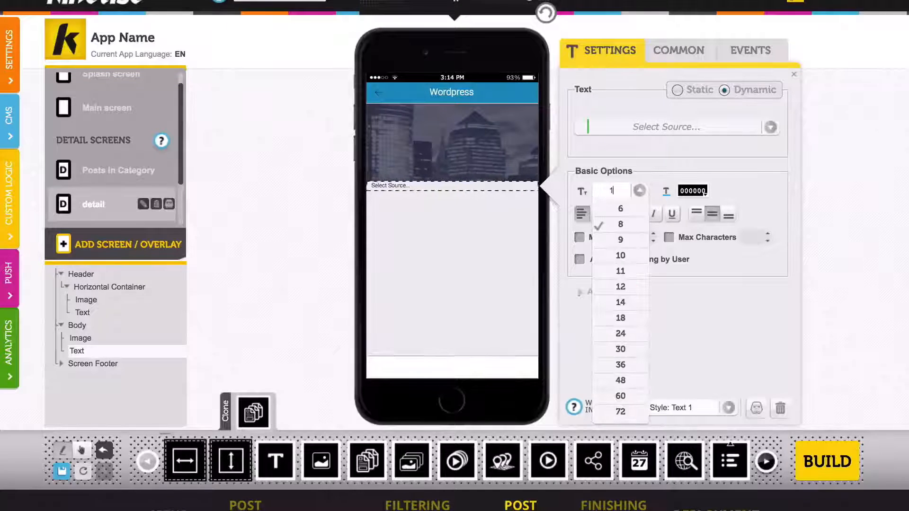
{"action": "type", "text": "1"}
{"action": "left_click", "coordinate": [687, 192]}
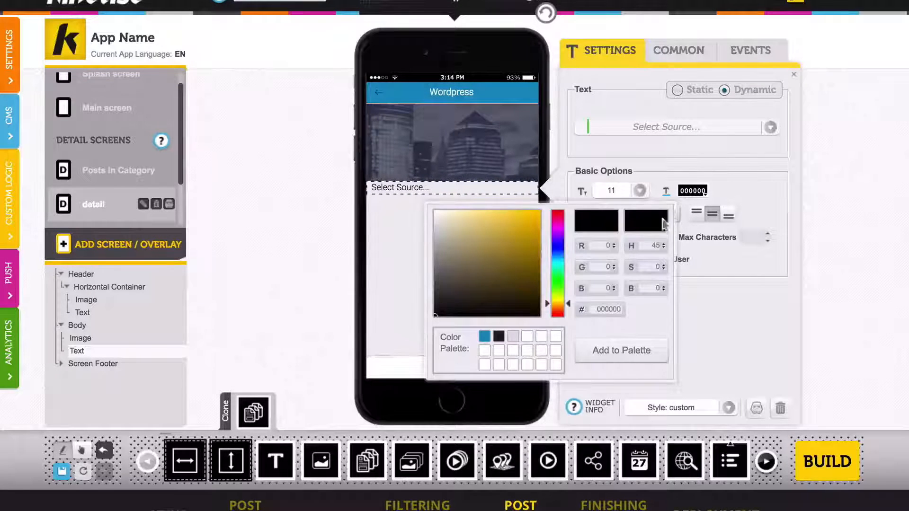
{"action": "left_click", "coordinate": [500, 337]}
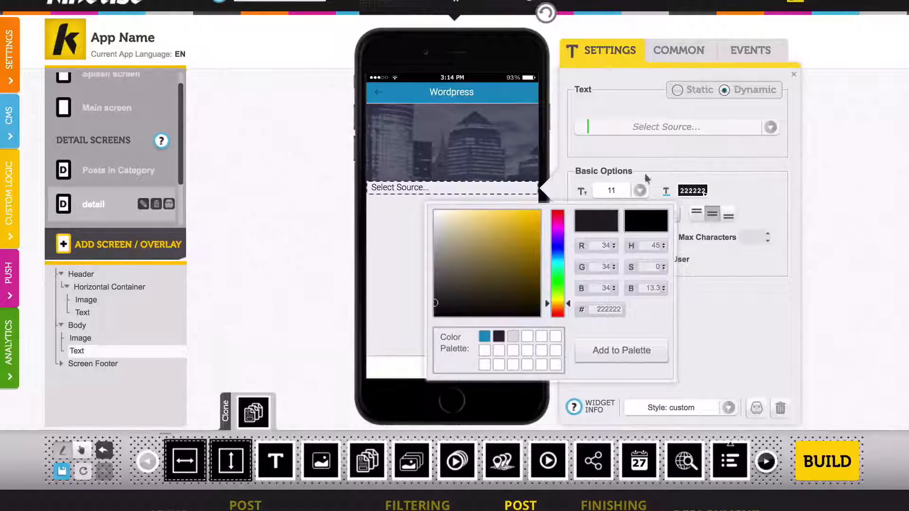
- Set the body text's dynamic source to $.title and give it a top margin of 3
{"action": "left_click", "coordinate": [672, 133]}
{"action": "scroll", "coordinate": [655, 303], "scroll_direction": "down", "scroll_amount": 10}
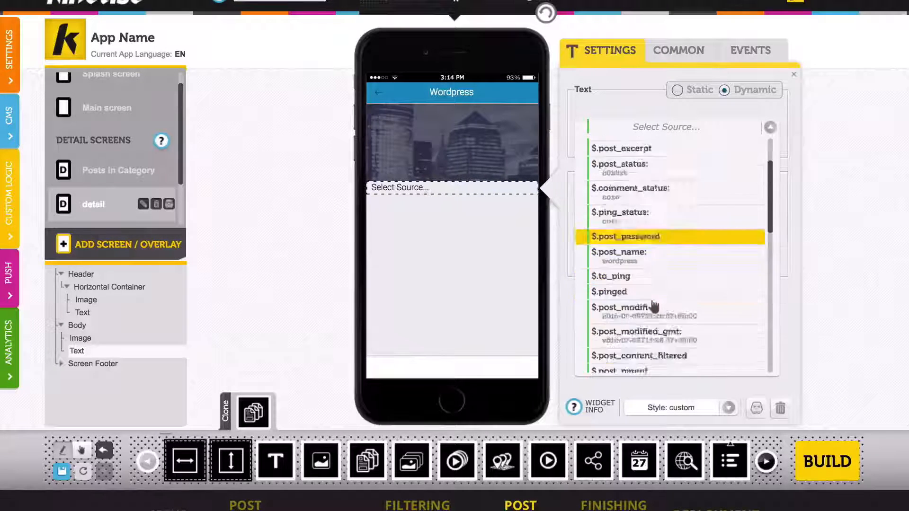
{"action": "scroll", "coordinate": [654, 307], "scroll_direction": "down", "scroll_amount": 2}
{"action": "left_click", "coordinate": [653, 306]}
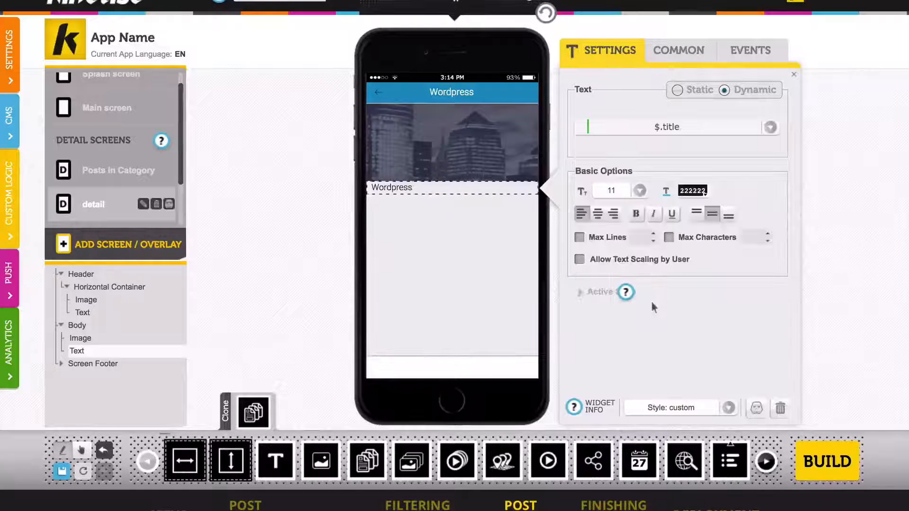
{"action": "left_click", "coordinate": [678, 51]}
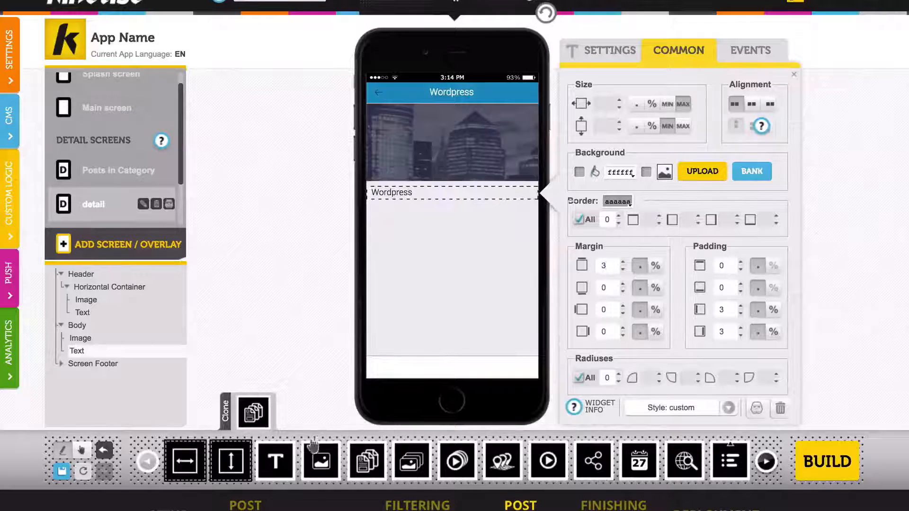
- Add a text widget below the title with $.description as its dynamic source, and increase its top margin
{"action": "left_click_drag", "start_coordinate": [275, 460], "coordinate": [395, 264]}
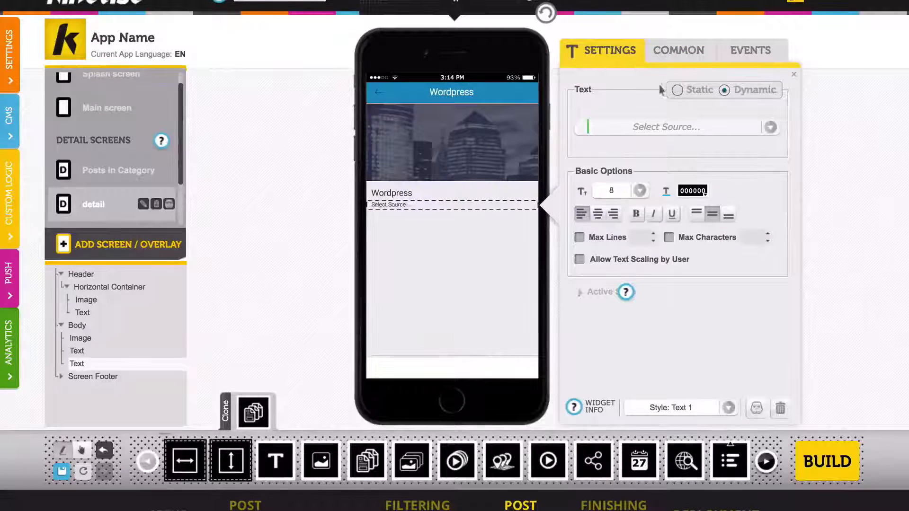
{"action": "left_click", "coordinate": [660, 130]}
{"action": "scroll", "coordinate": [655, 284], "scroll_direction": "down", "scroll_amount": 5}
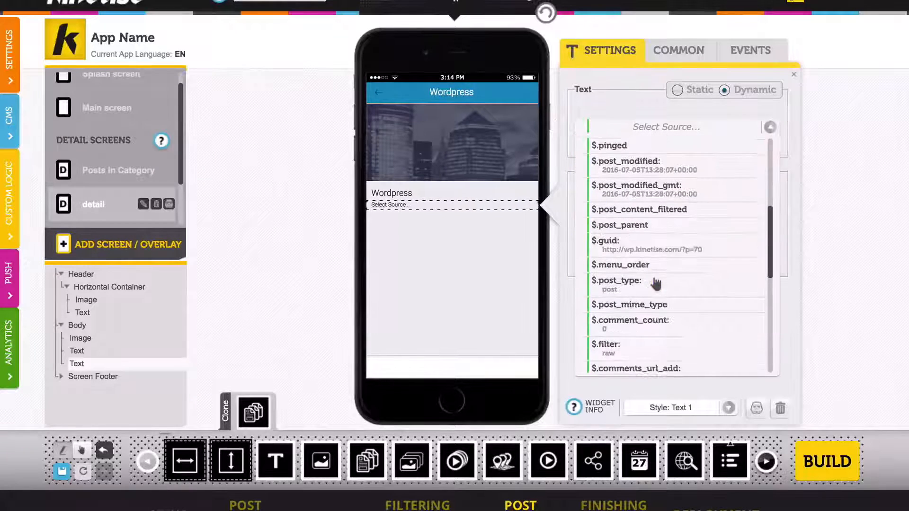
{"action": "scroll", "coordinate": [655, 284], "scroll_direction": "down", "scroll_amount": 6}
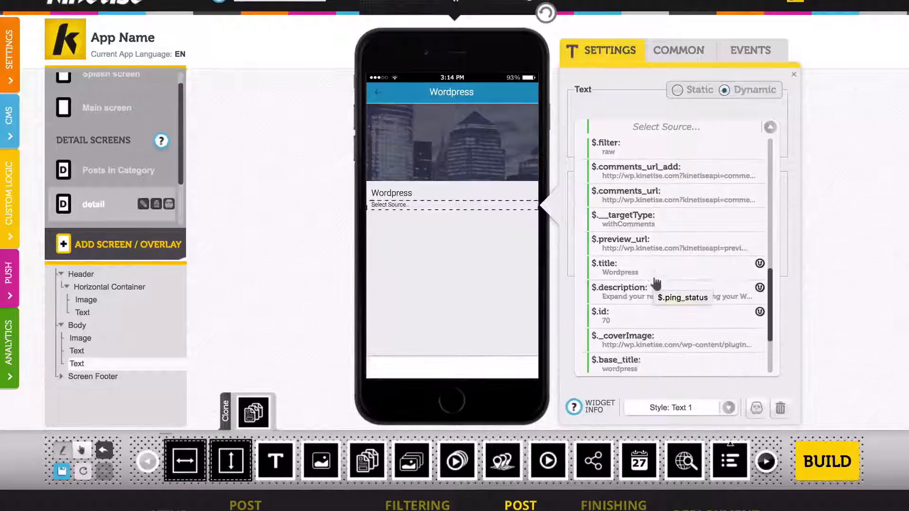
{"action": "left_click", "coordinate": [641, 297]}
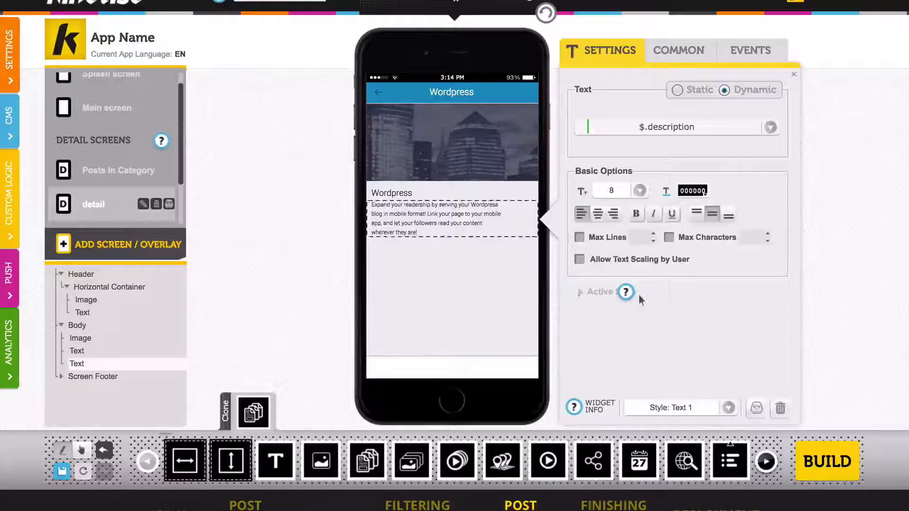
{"action": "left_click", "coordinate": [680, 57]}
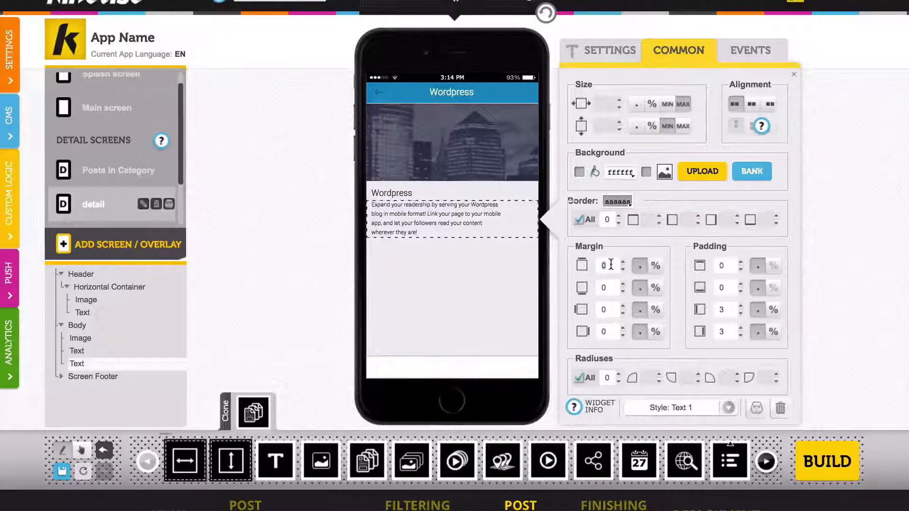
{"action": "left_click", "coordinate": [609, 50]}
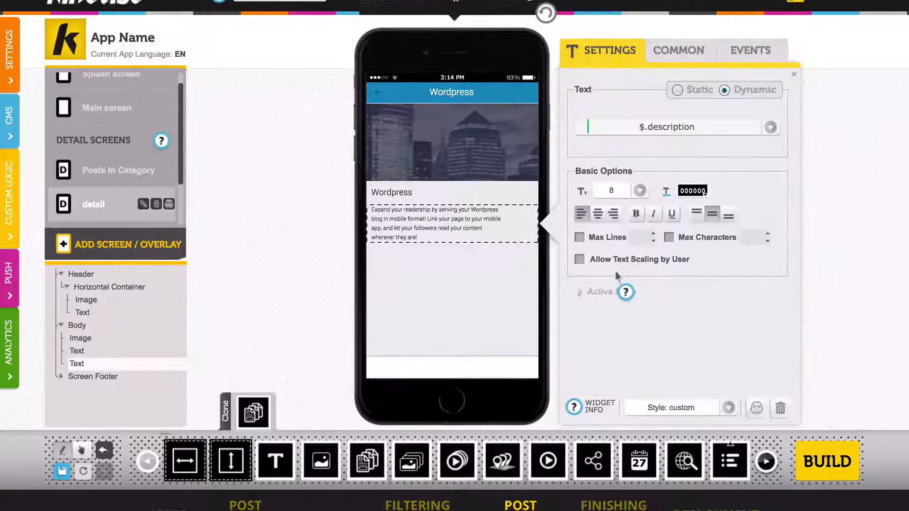
- Add an image to the detail screen's footer and set its action to LOAD PREVIOUS LIST ITEM
{"action": "left_click_drag", "start_coordinate": [321, 461], "coordinate": [427, 377]}
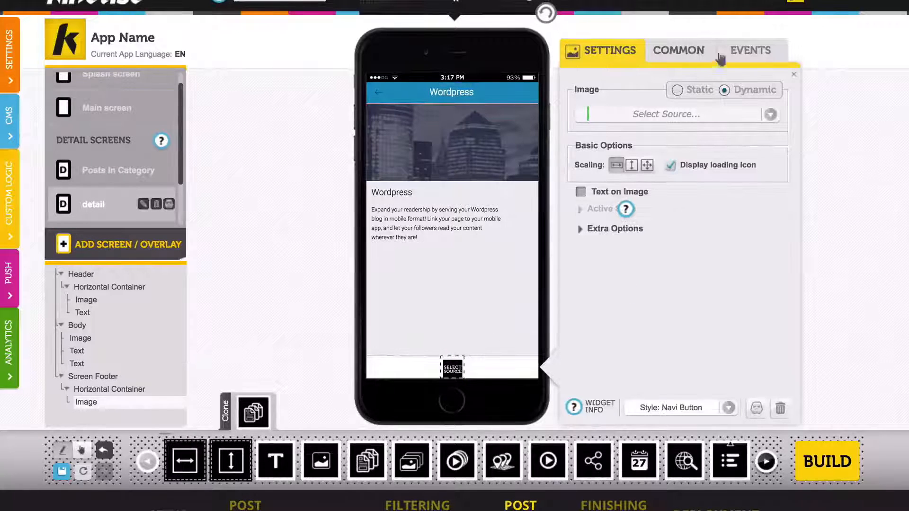
{"action": "left_click", "coordinate": [734, 55]}
{"action": "left_click", "coordinate": [683, 88]}
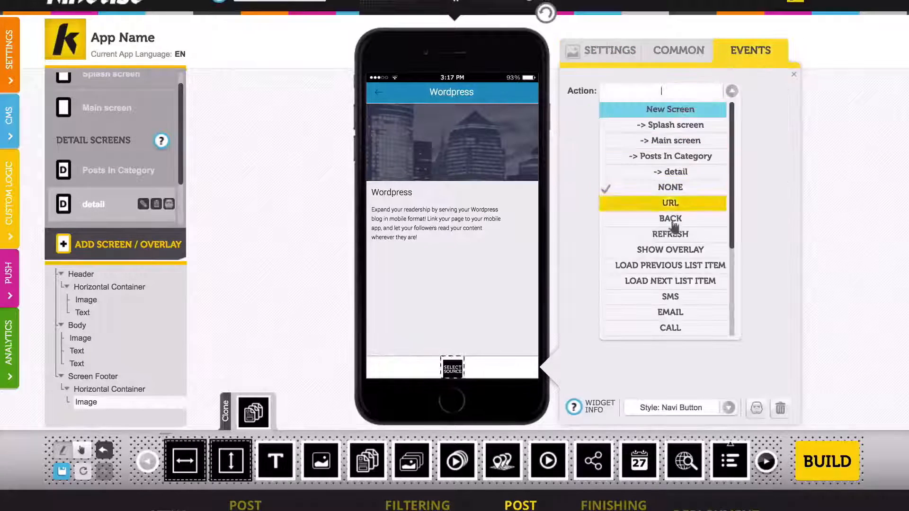
{"action": "left_click", "coordinate": [662, 264]}
- Make the footer image static, using the Standard left-pointing single chevron from the image bank in colour 222222
{"action": "left_click", "coordinate": [599, 55]}
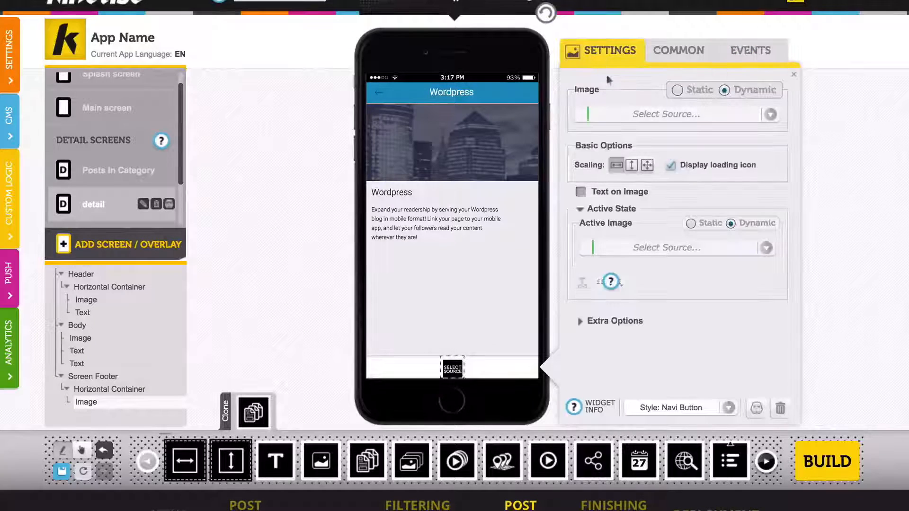
{"action": "left_click", "coordinate": [678, 90]}
{"action": "left_click", "coordinate": [675, 110]}
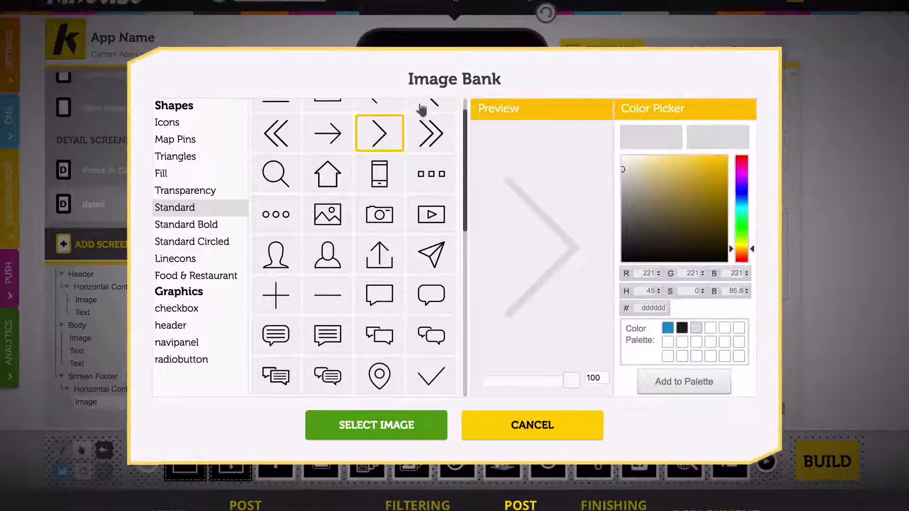
{"action": "left_click", "coordinate": [421, 108]}
{"action": "left_click", "coordinate": [682, 328]}
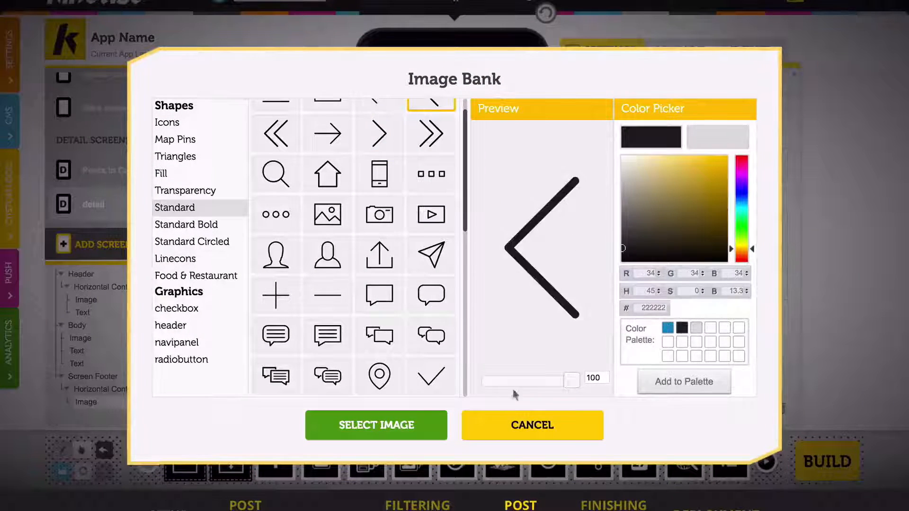
{"action": "left_click", "coordinate": [376, 425]}
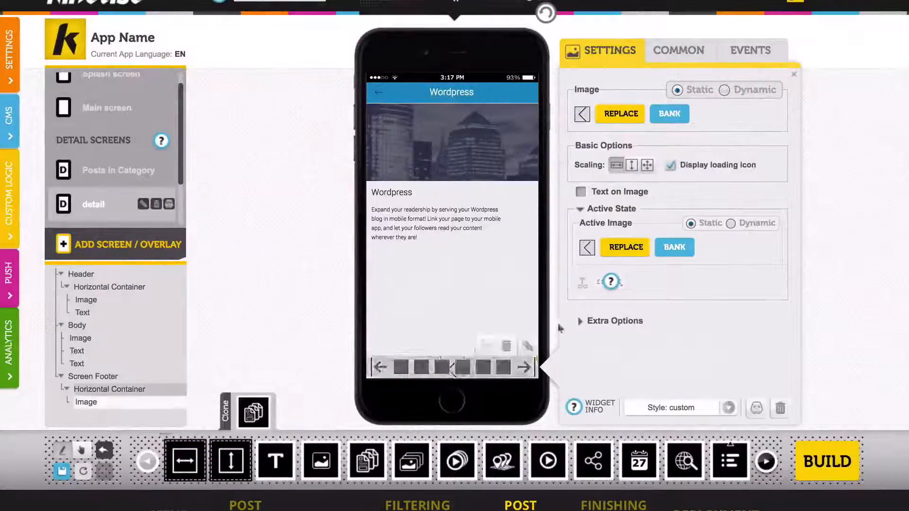
- Set the footer image's active image to the same left chevron in colour dddddd
{"action": "left_click", "coordinate": [674, 247]}
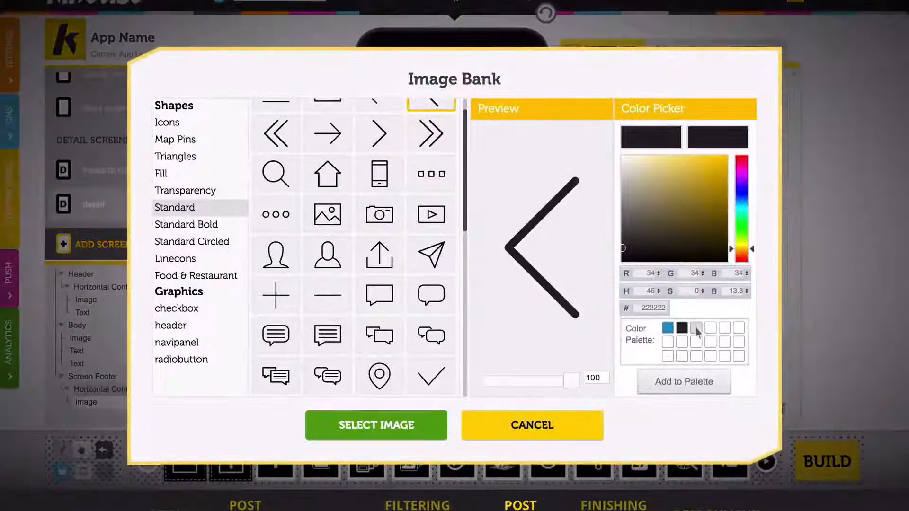
{"action": "left_click", "coordinate": [696, 327]}
{"action": "left_click", "coordinate": [408, 425]}
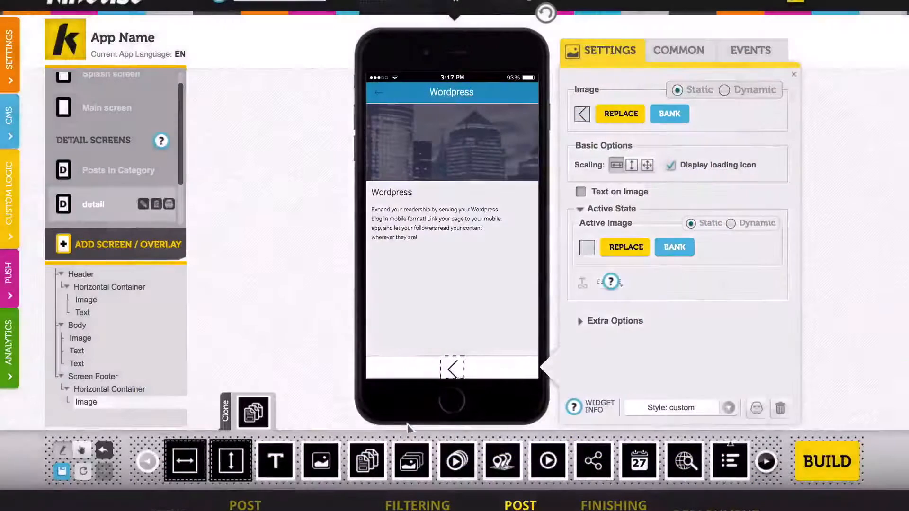
- Set the left chevron's top and bottom padding to 3 and place a clone of it to its right in the footer
{"action": "left_click", "coordinate": [678, 50]}
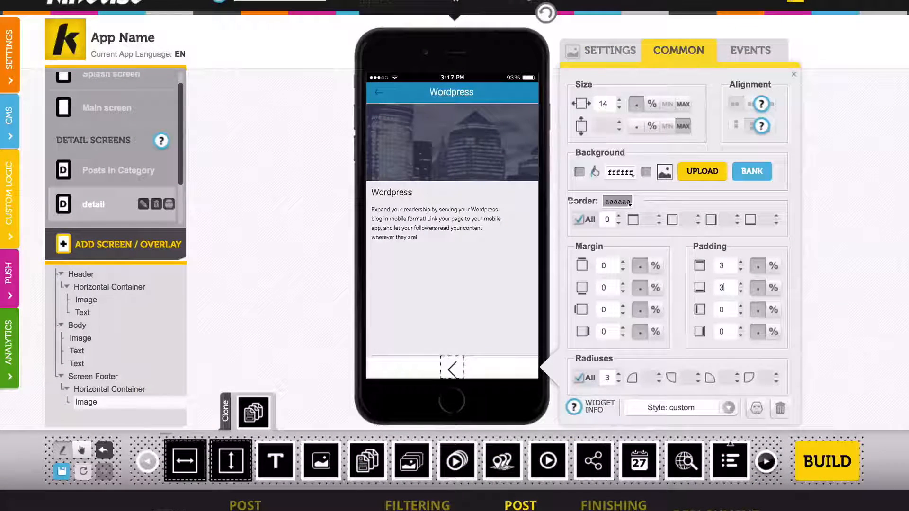
{"action": "left_click", "coordinate": [757, 410]}
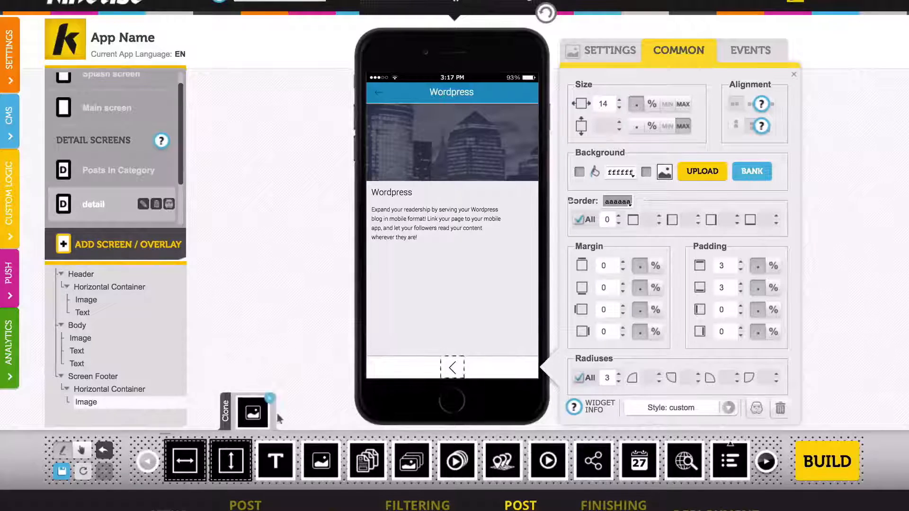
{"action": "left_click_drag", "start_coordinate": [258, 413], "coordinate": [471, 374]}
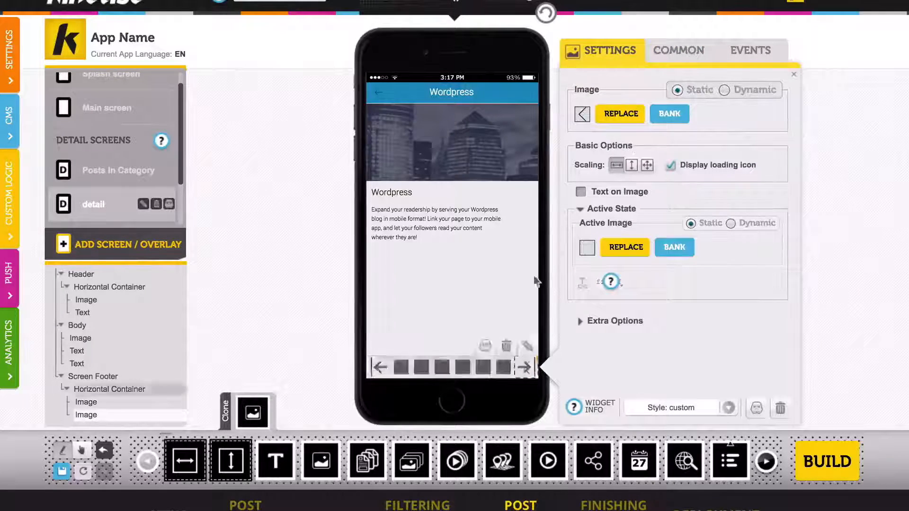
- Replace the cloned image with the Standard right-pointing chevron in 222222, and its active image with the same chevron in dddddd
{"action": "left_click", "coordinate": [665, 116]}
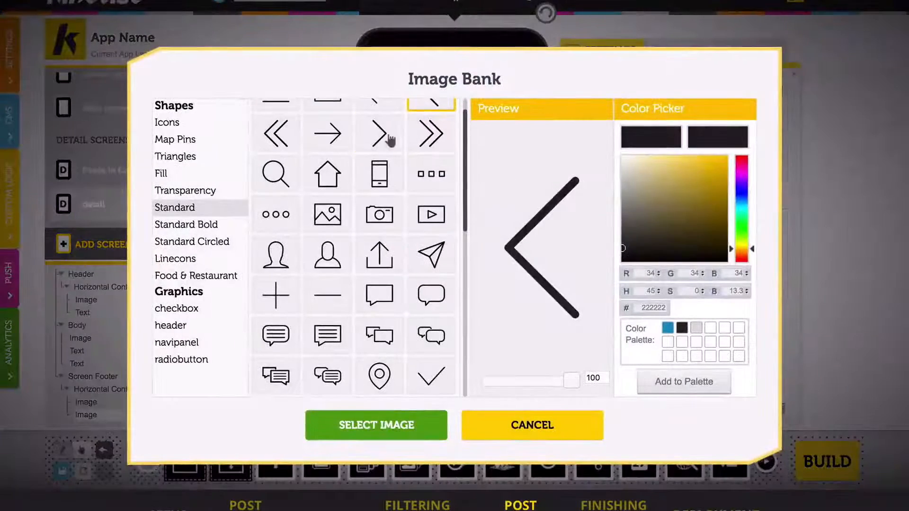
{"action": "left_click", "coordinate": [385, 137]}
{"action": "left_click", "coordinate": [376, 425]}
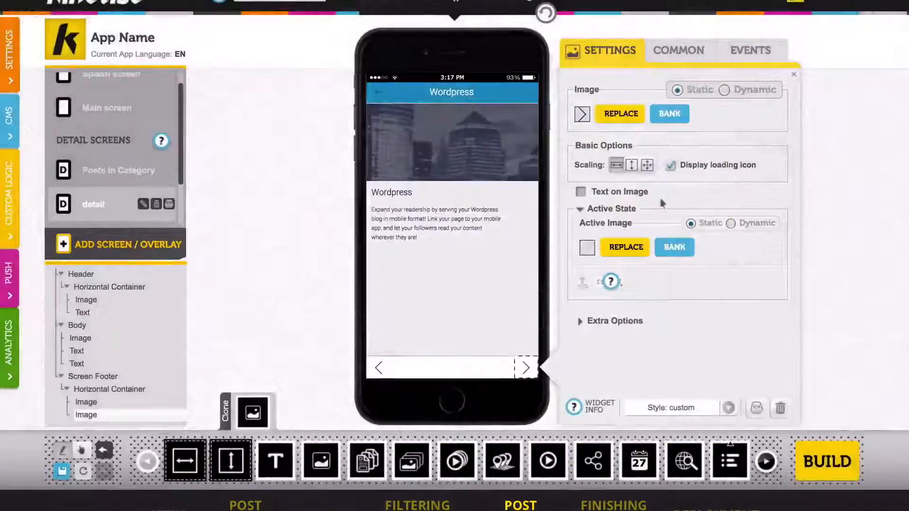
{"action": "left_click", "coordinate": [674, 247]}
{"action": "left_click", "coordinate": [380, 142]}
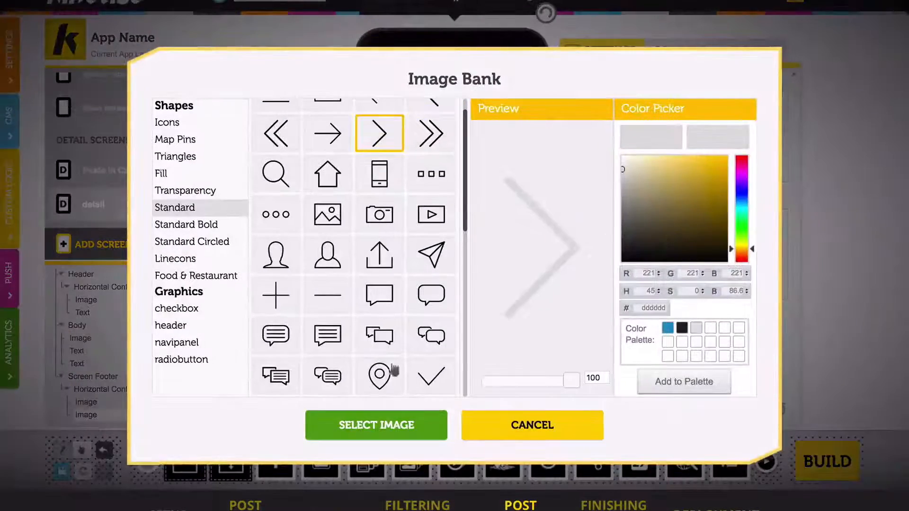
{"action": "left_click", "coordinate": [406, 424]}
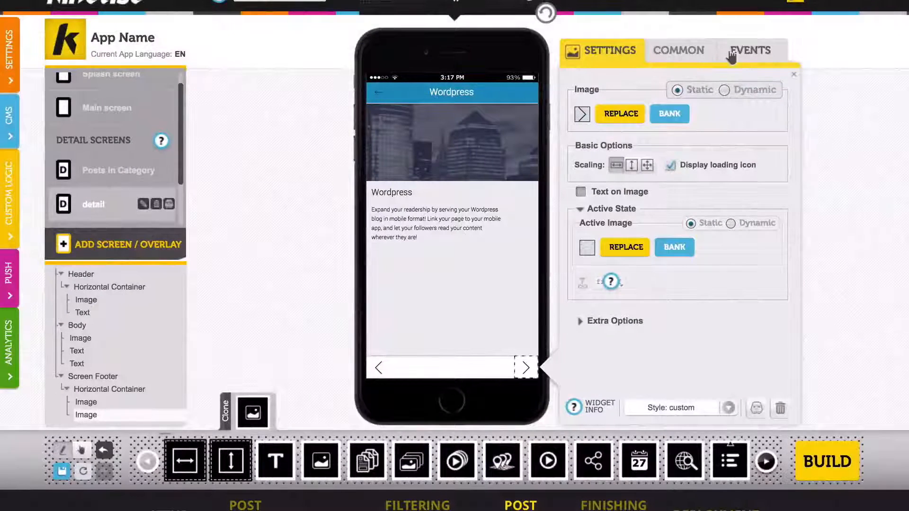
- Set the right chevron's action to LOAD NEXT LIST ITEM
{"action": "left_click", "coordinate": [750, 50]}
{"action": "left_click", "coordinate": [667, 92]}
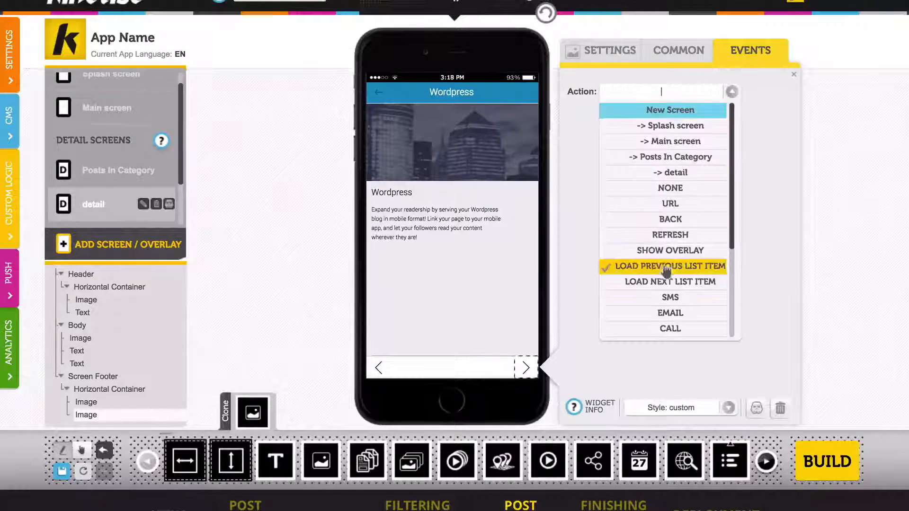
{"action": "left_click", "coordinate": [655, 282]}
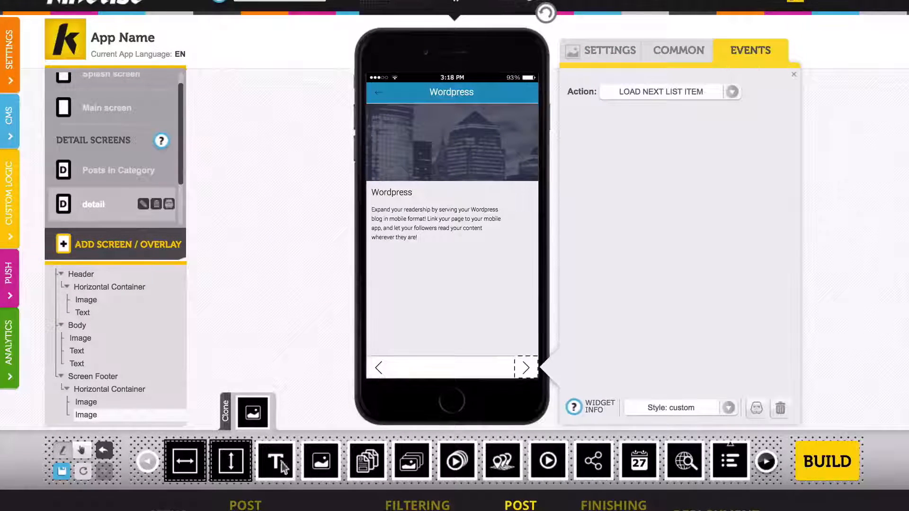
- Add a text widget between the footer chevrons and set its action to DECREASE TEXT SIZE
{"action": "left_click_drag", "start_coordinate": [275, 466], "coordinate": [421, 371]}
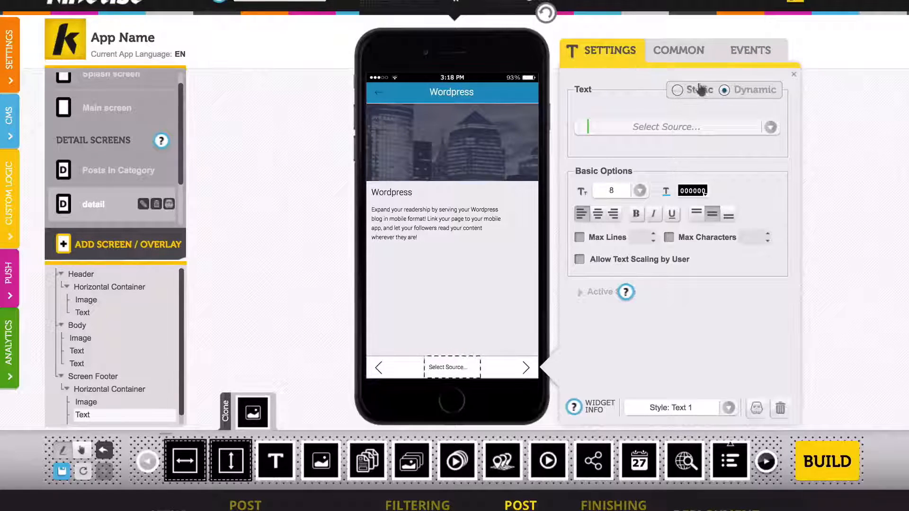
{"action": "left_click", "coordinate": [736, 54]}
{"action": "left_click", "coordinate": [677, 89]}
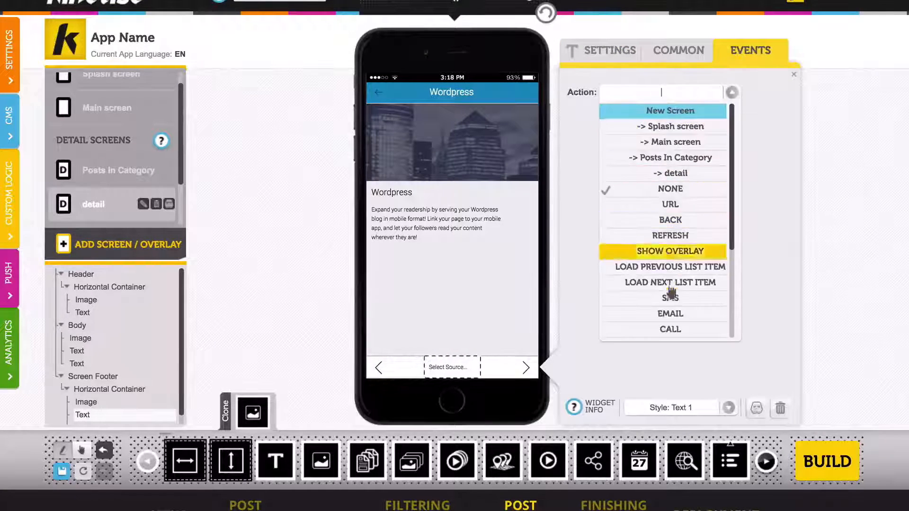
{"action": "scroll", "coordinate": [671, 291], "scroll_direction": "down", "scroll_amount": 2}
{"action": "scroll", "coordinate": [671, 291], "scroll_direction": "down", "scroll_amount": 1}
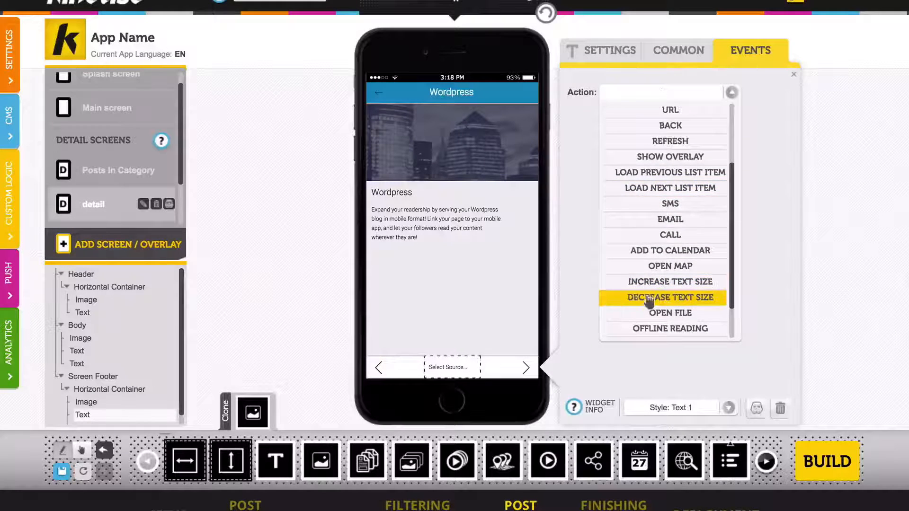
{"action": "left_click", "coordinate": [667, 297]}
- Make the footer text static with the content "A-" and font size 18
{"action": "left_click", "coordinate": [595, 51]}
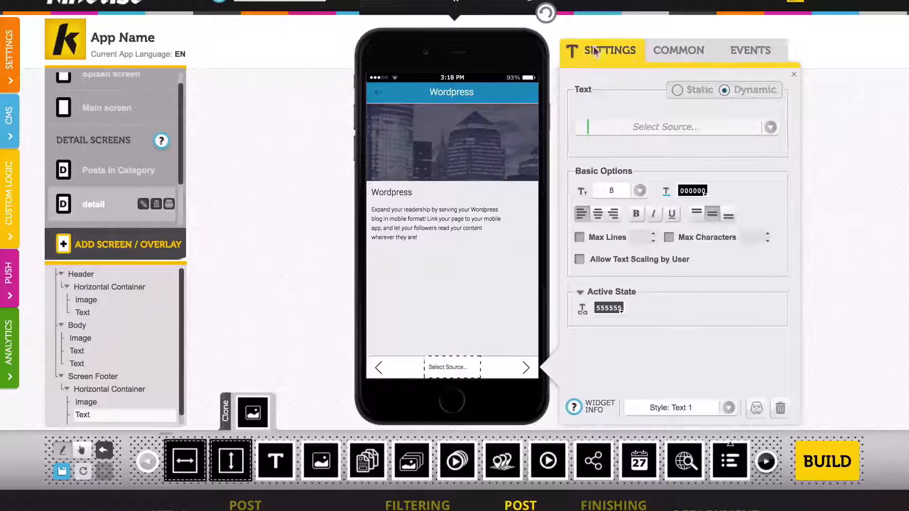
{"action": "left_click", "coordinate": [677, 91]}
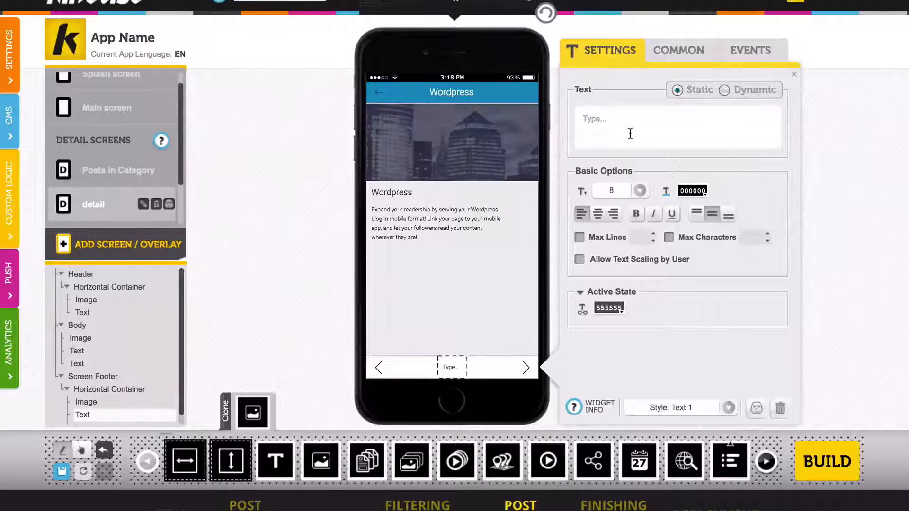
{"action": "left_click", "coordinate": [609, 186]}
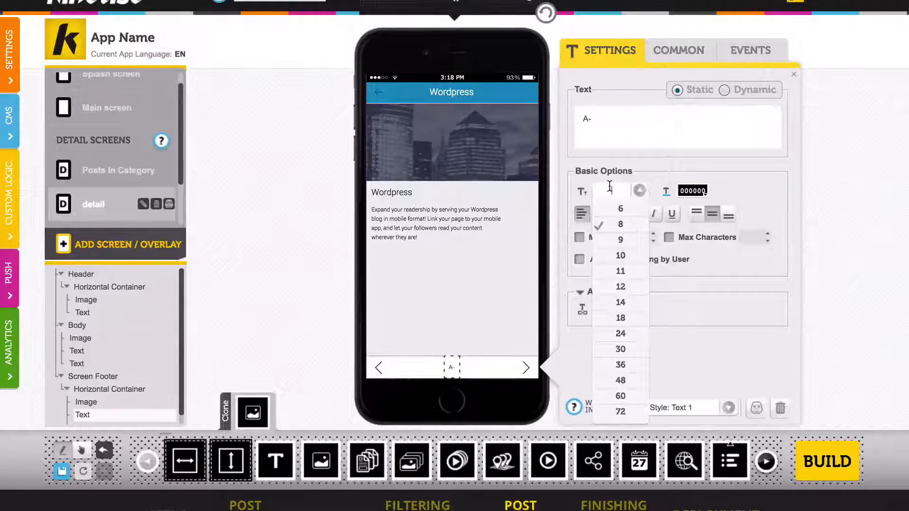
{"action": "left_click", "coordinate": [618, 319]}
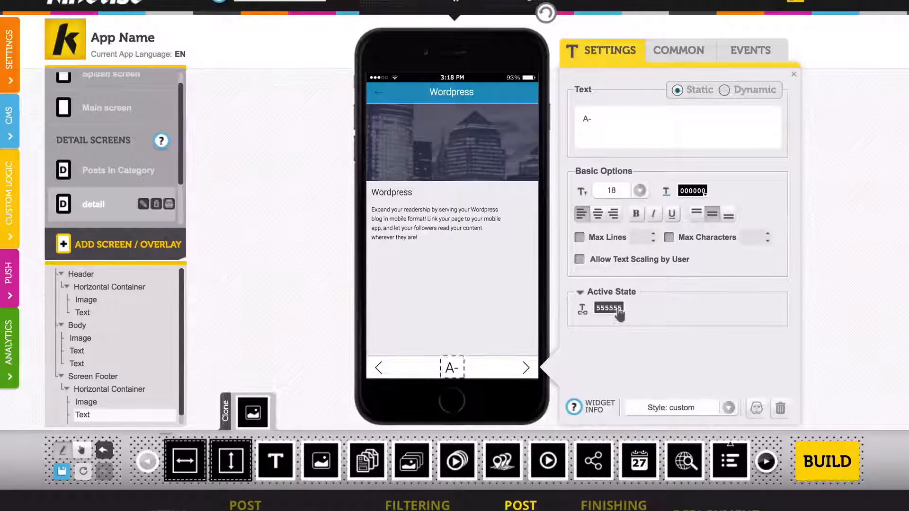
- Set the A- text's colour to 222222 and its active state colour to dddddd
{"action": "left_click", "coordinate": [693, 192]}
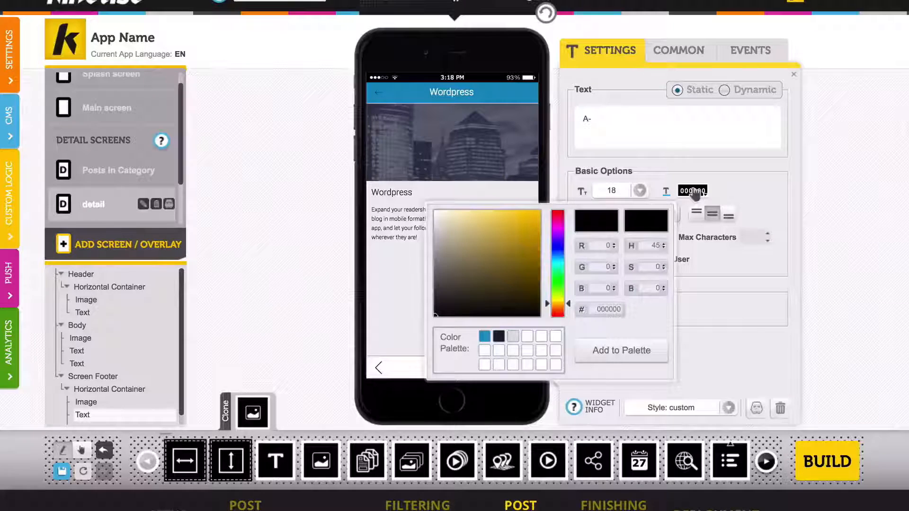
{"action": "left_click", "coordinate": [499, 336]}
{"action": "left_click", "coordinate": [671, 304]}
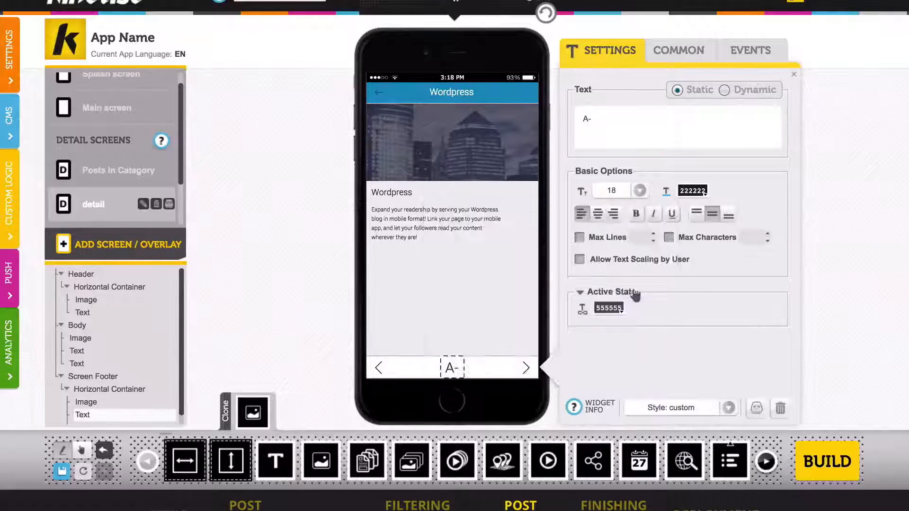
{"action": "left_click", "coordinate": [610, 308]}
{"action": "left_click", "coordinate": [681, 454]}
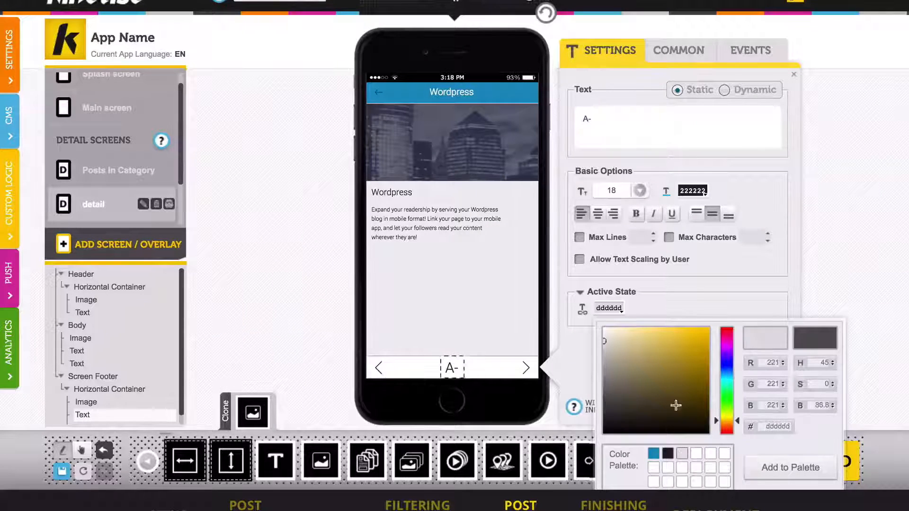
{"action": "left_click", "coordinate": [663, 294]}
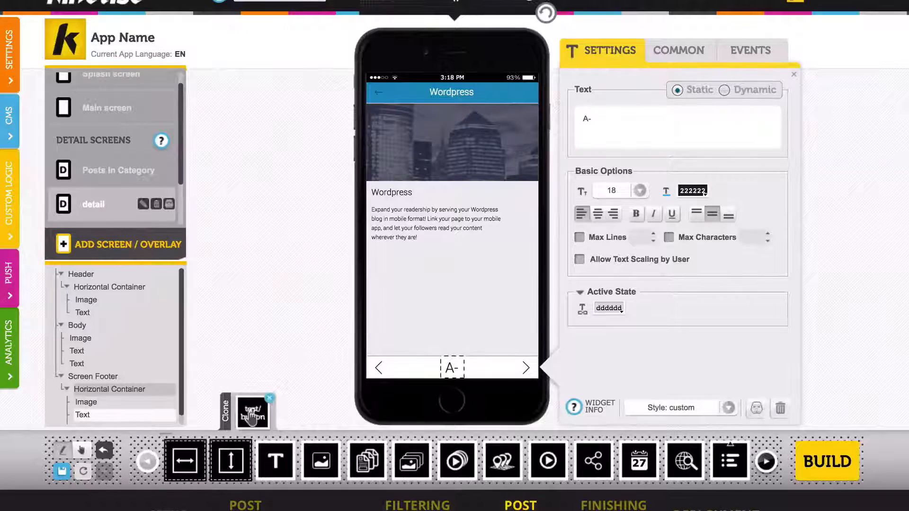
- Clone the A- text beside the original in the footer, change it to "A+" and set its action to INCREASE TEXT SIZE
{"action": "mouse_move", "coordinate": [253, 411]}
{"action": "left_mouse_down"}
{"action": "mouse_move", "coordinate": [456, 365]}
{"action": "mouse_move", "coordinate": [466, 376]}
{"action": "left_mouse_up"}
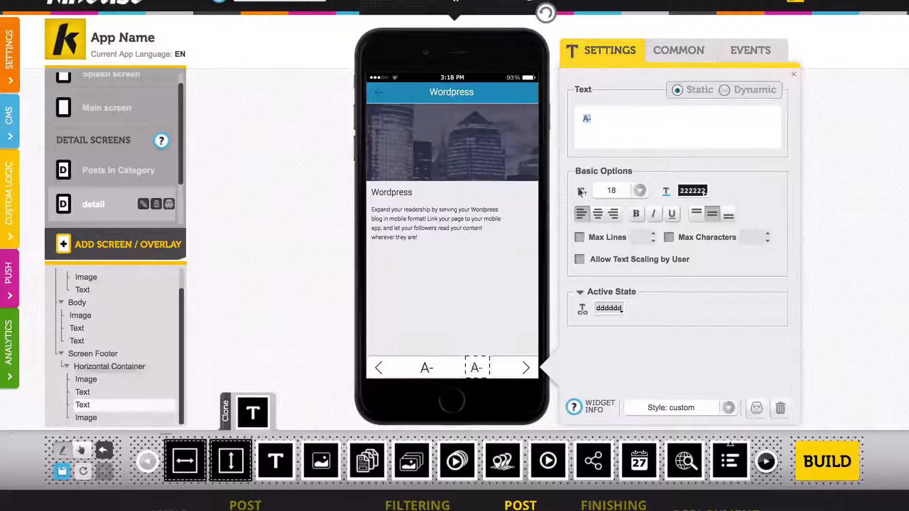
{"action": "left_click", "coordinate": [734, 49]}
{"action": "left_click", "coordinate": [665, 94]}
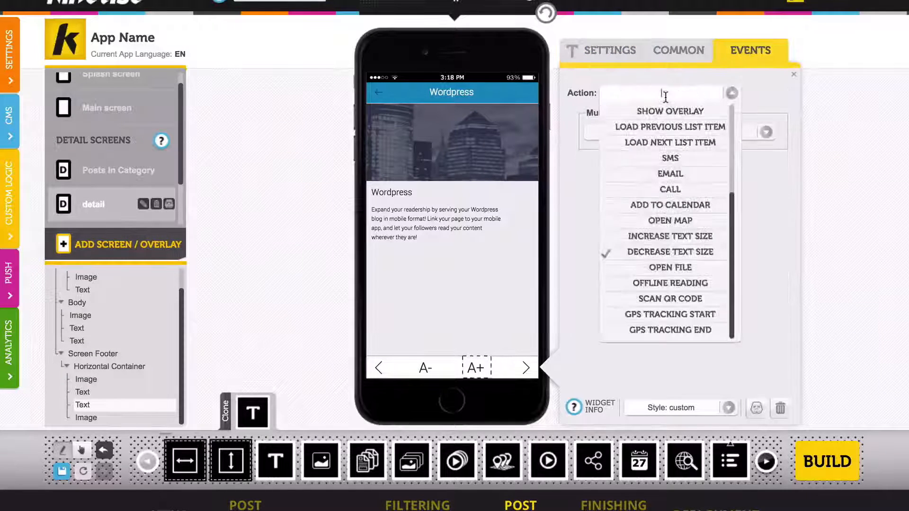
{"action": "left_click", "coordinate": [667, 236]}
{"action": "left_click", "coordinate": [479, 370]}
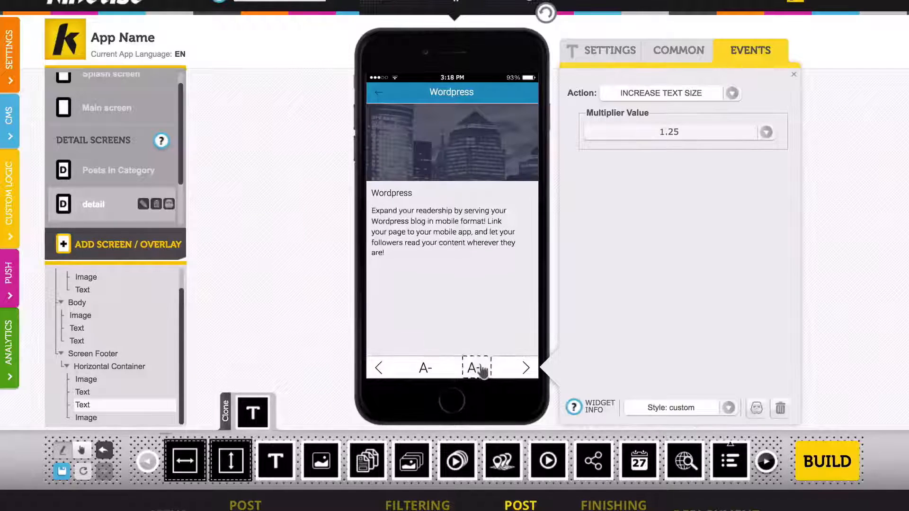
{"action": "left_click", "coordinate": [426, 368]}
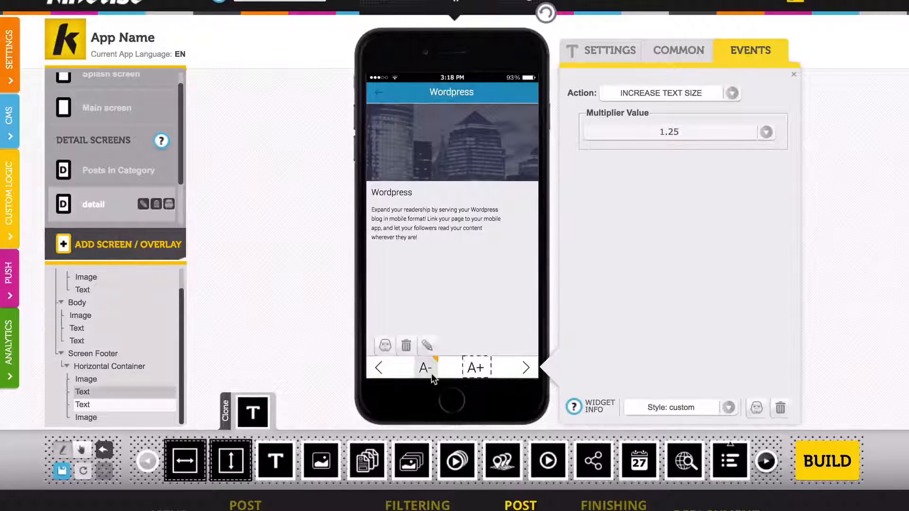
- Add a share widget below the description with the standard upload-arrow icon in 222222, size 10 by 10 and right margin 5
{"action": "left_click_drag", "start_coordinate": [593, 460], "coordinate": [510, 294]}
{"action": "left_click", "coordinate": [679, 115]}
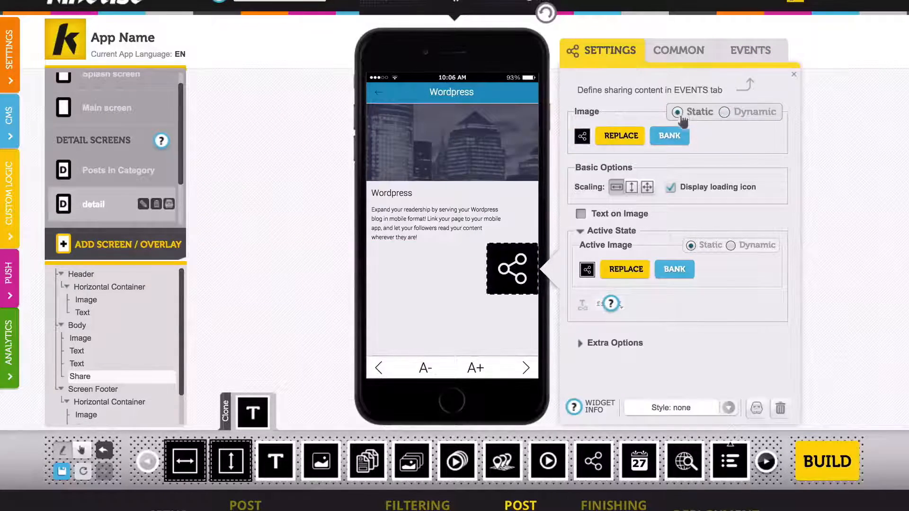
{"action": "left_click", "coordinate": [675, 136]}
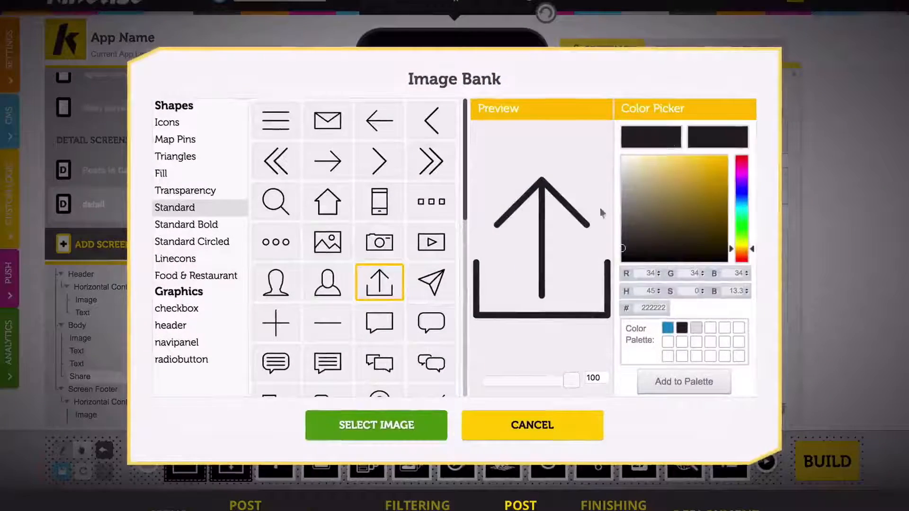
{"action": "left_click", "coordinate": [430, 434]}
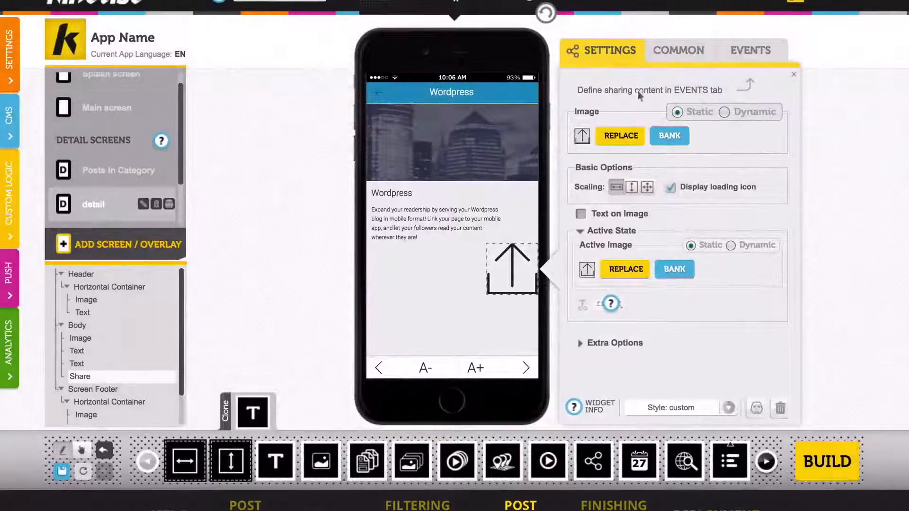
{"action": "left_click", "coordinate": [672, 51]}
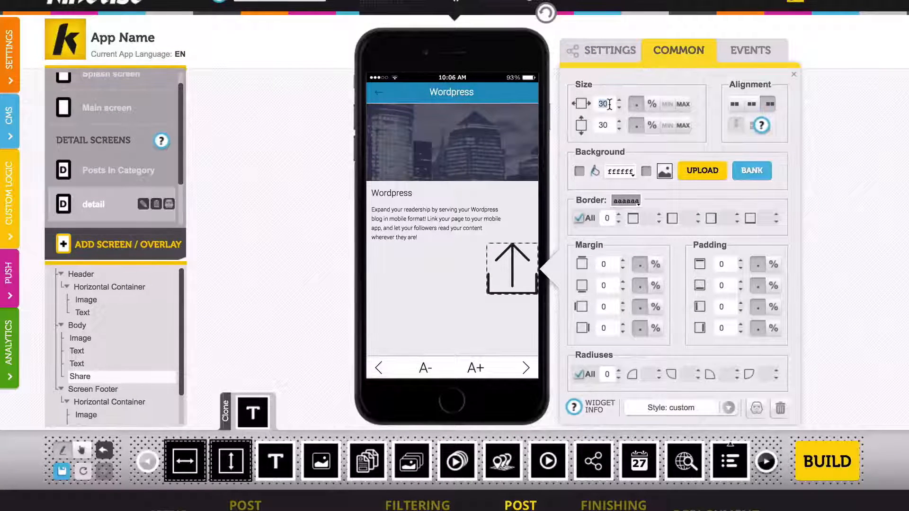
{"action": "type", "text": "1010"}
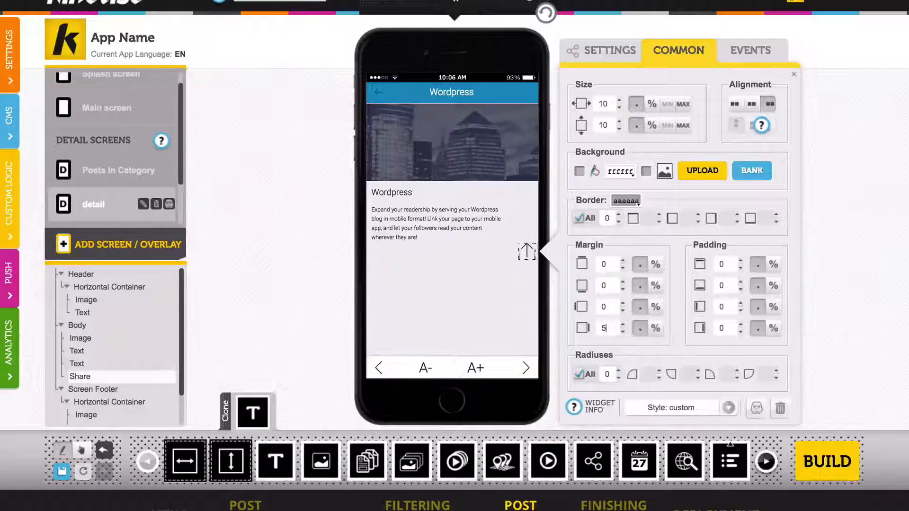
- Set the share widget's dynamic sources to $.title for the text or link and $.description for the image
{"action": "left_click", "coordinate": [745, 55]}
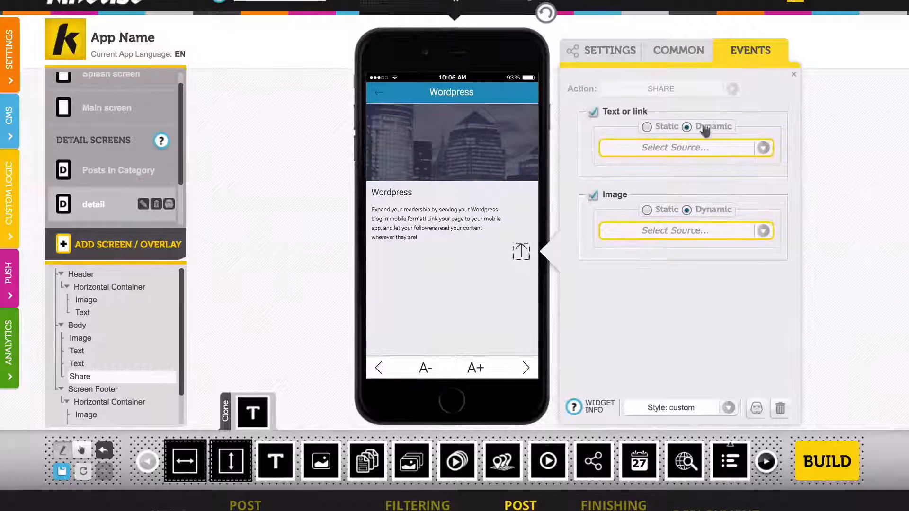
{"action": "left_click", "coordinate": [696, 149]}
{"action": "left_click", "coordinate": [673, 197]}
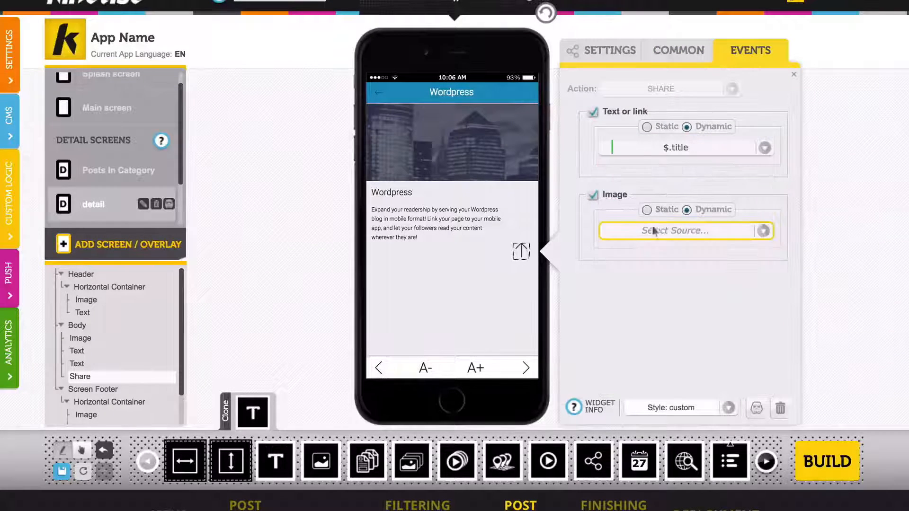
{"action": "left_click", "coordinate": [652, 232]}
{"action": "left_click", "coordinate": [645, 291]}
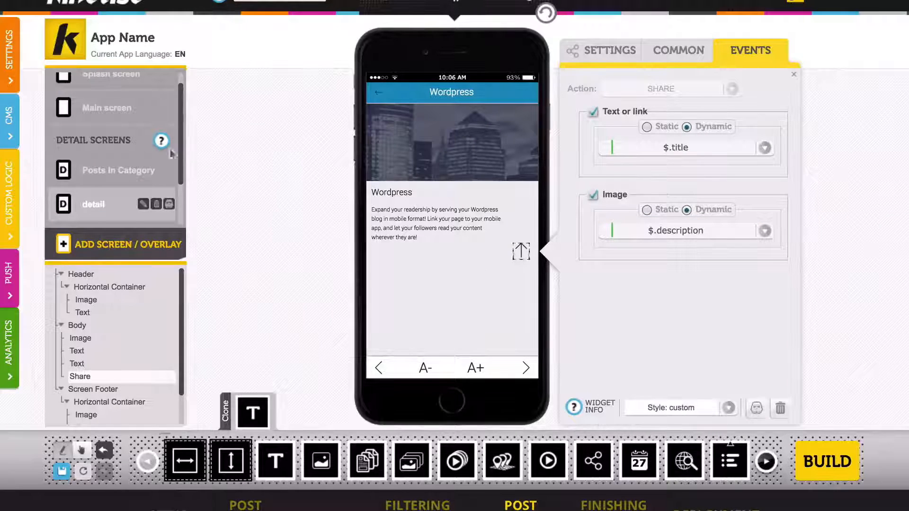
- Set the action of the main screen's post list to open the detail screen
{"action": "left_click", "coordinate": [113, 113]}
{"action": "left_click", "coordinate": [457, 278]}
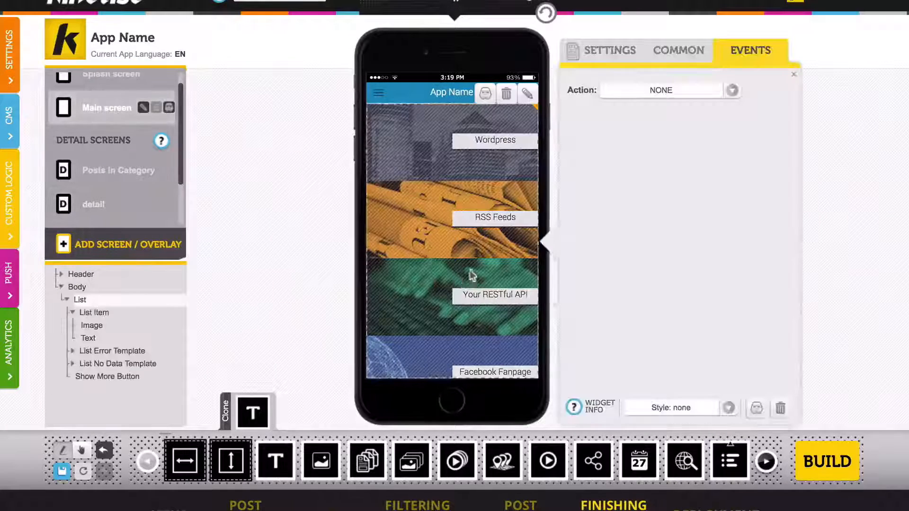
{"action": "left_click", "coordinate": [689, 91]}
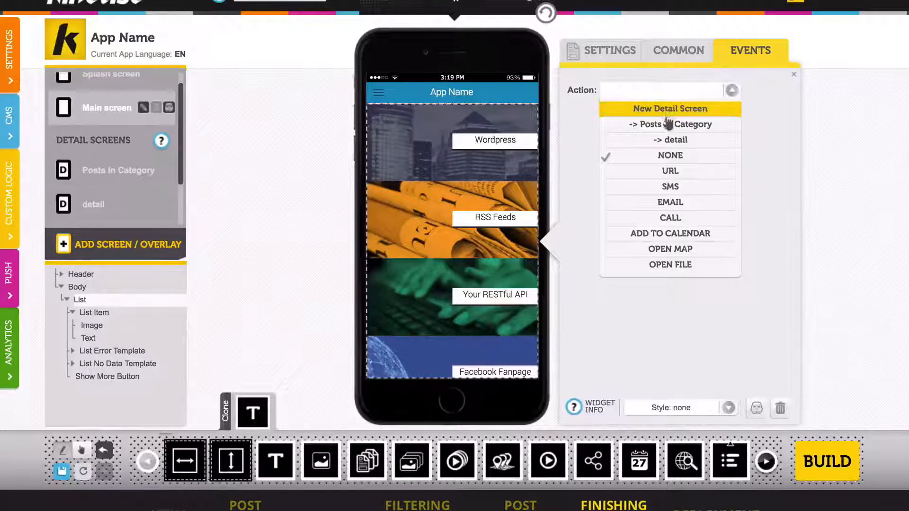
{"action": "left_click", "coordinate": [662, 140]}
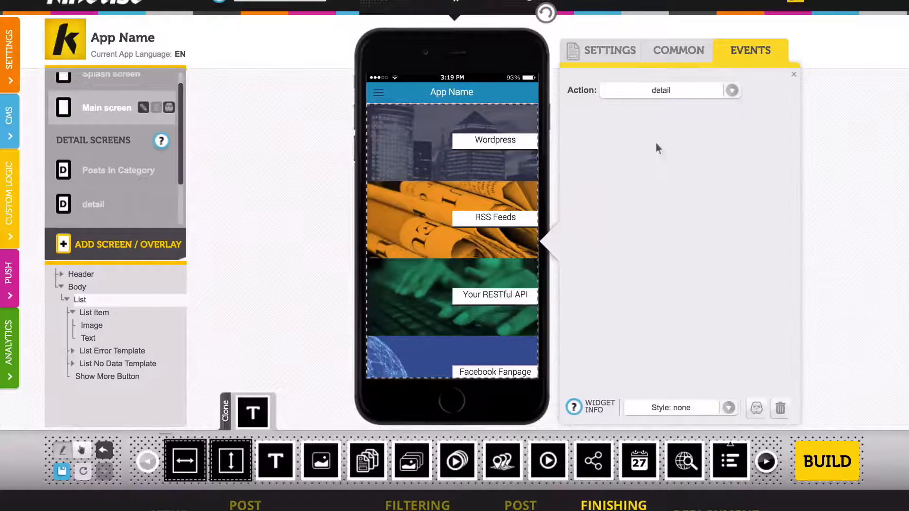
- Show the splash screen and set the application name to "My WordPress App"
{"action": "left_click", "coordinate": [132, 76]}
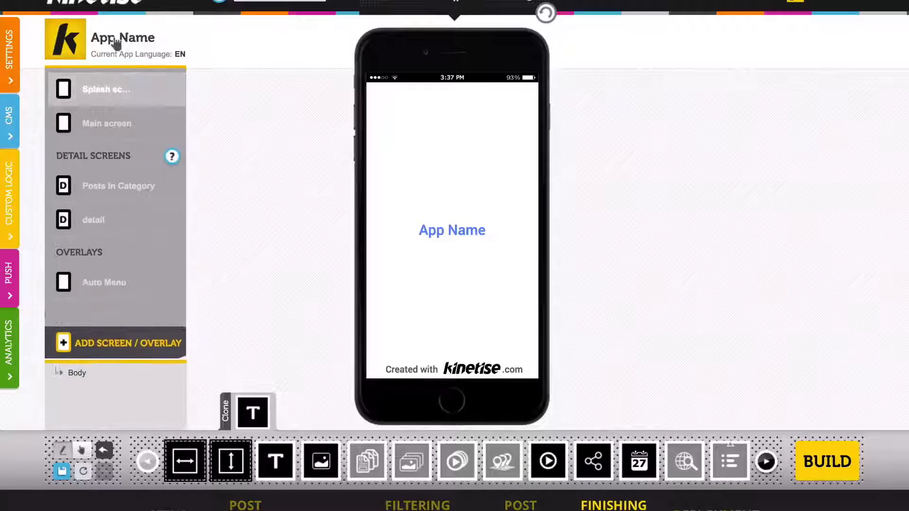
{"action": "left_click", "coordinate": [115, 39]}
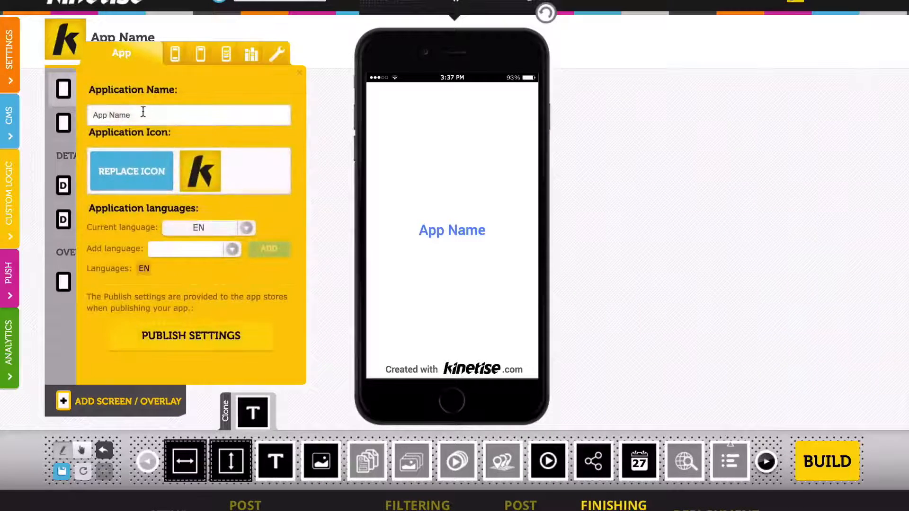
{"action": "type", "text": "My "}
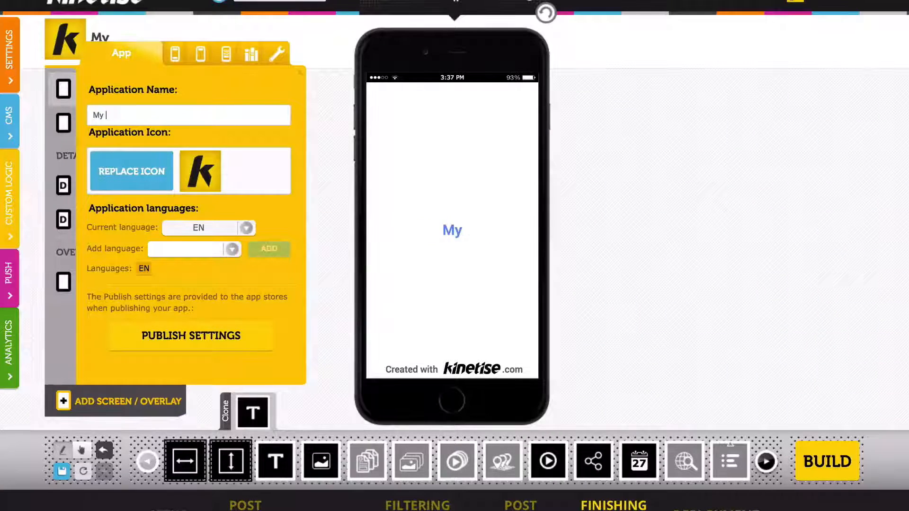
{"action": "type", "text": "WordPress App"}
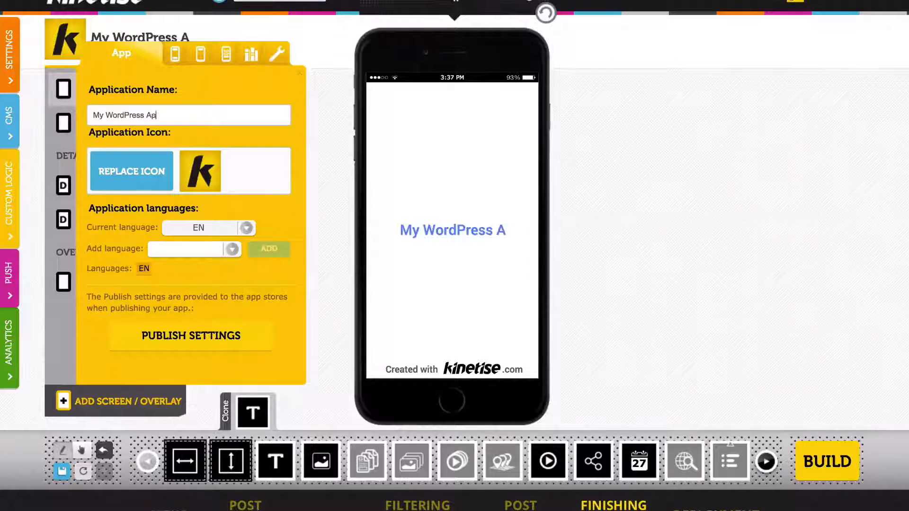
- Set the colour of the splash screen's app name text to ffffff
{"action": "left_click", "coordinate": [403, 232]}
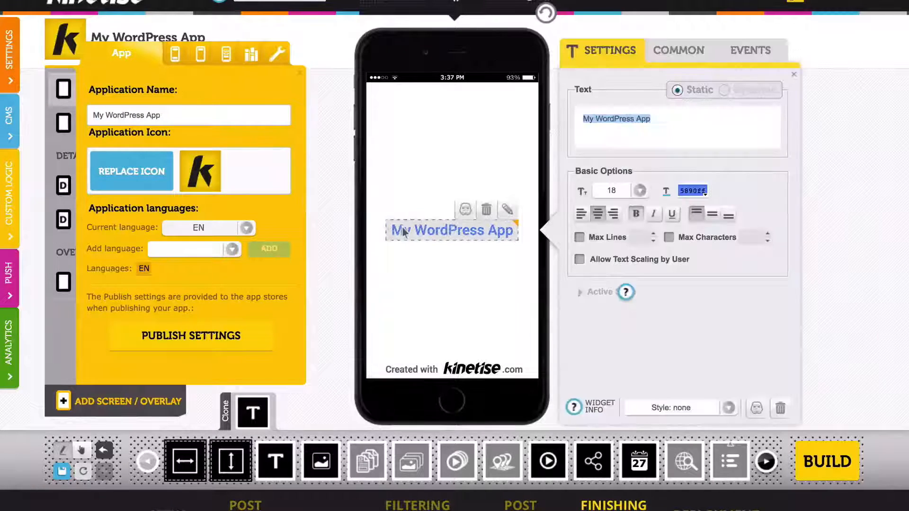
{"action": "left_click", "coordinate": [692, 190]}
{"action": "left_click_drag", "start_coordinate": [511, 237], "coordinate": [401, 194]}
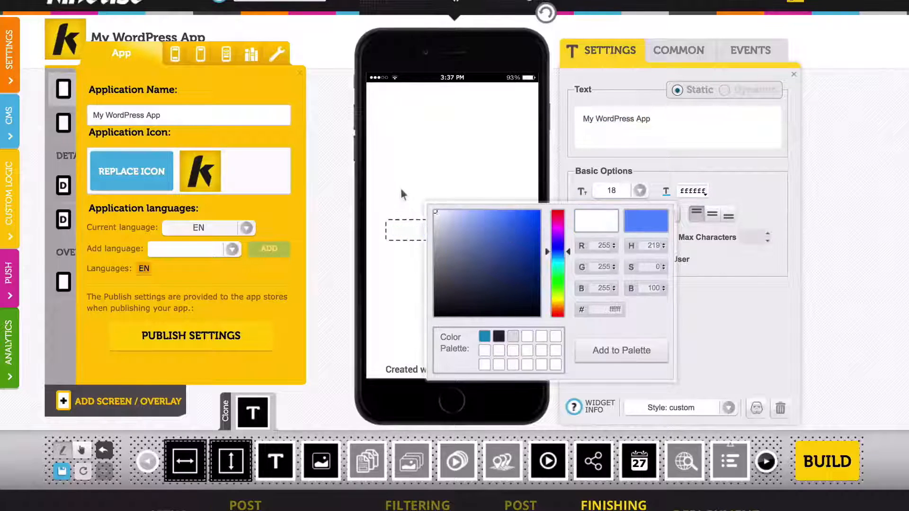
- Give the splash screen's "Created with" container a ffffff background and close the app settings
{"action": "left_click", "coordinate": [378, 375]}
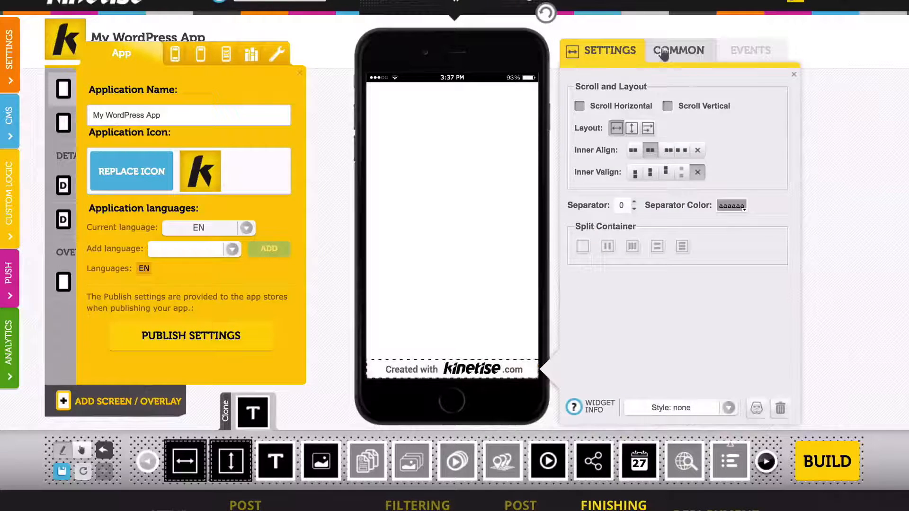
{"action": "left_click", "coordinate": [663, 53]}
{"action": "left_click", "coordinate": [620, 176]}
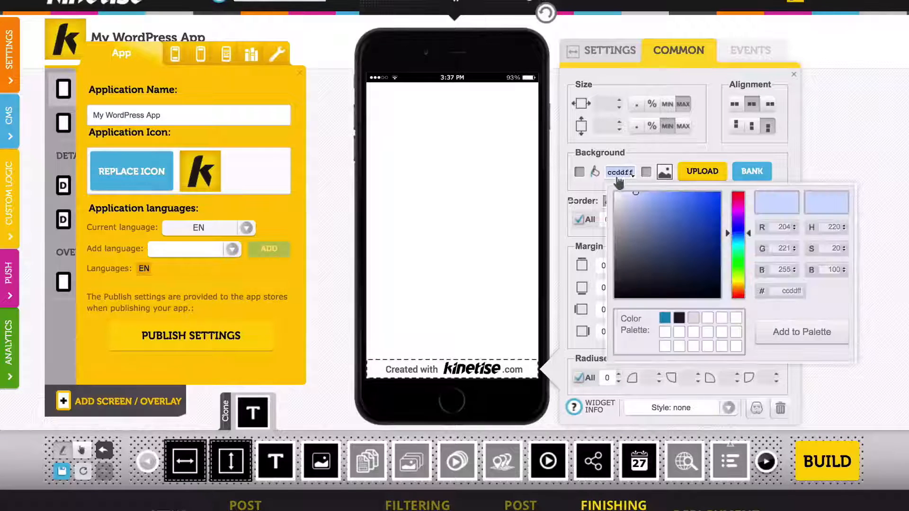
{"action": "left_click_drag", "start_coordinate": [624, 198], "coordinate": [593, 186]}
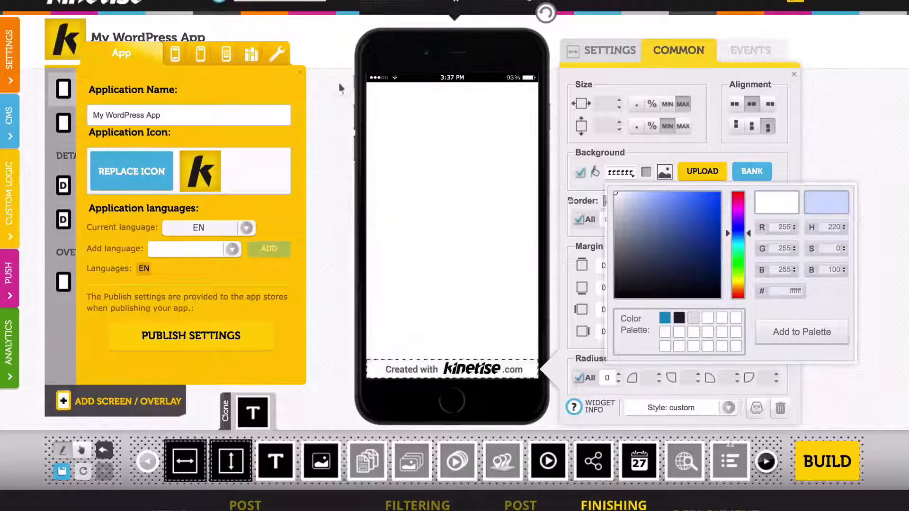
{"action": "left_click", "coordinate": [299, 73]}
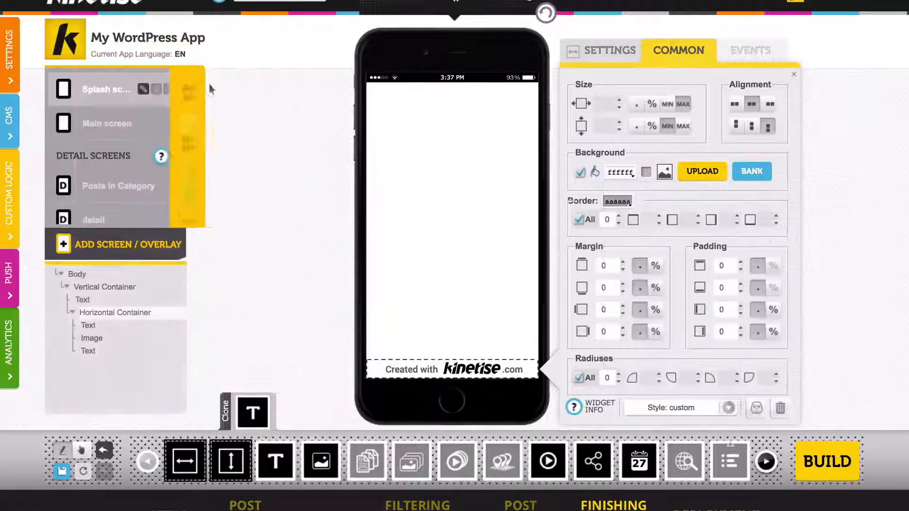
- Set video.mp4 as the splash screen's background video and close its screen properties
{"action": "left_click", "coordinate": [143, 90]}
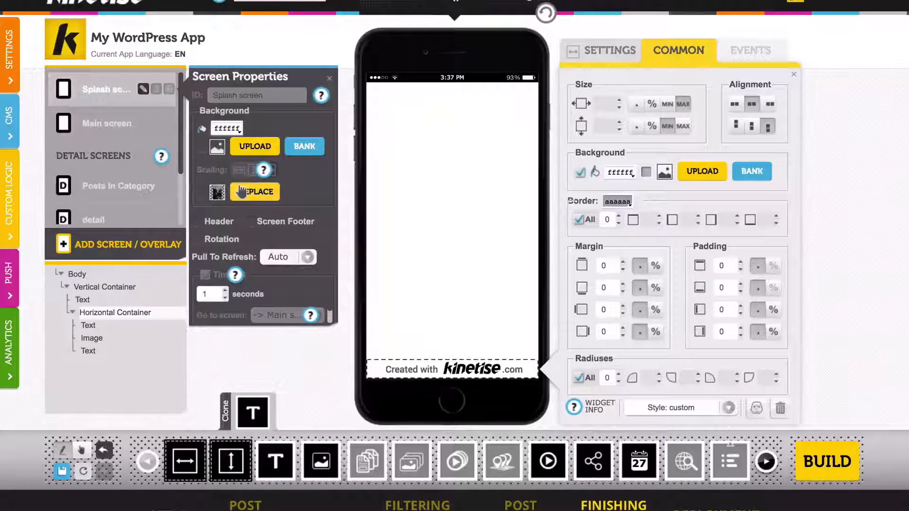
{"action": "left_click", "coordinate": [242, 191]}
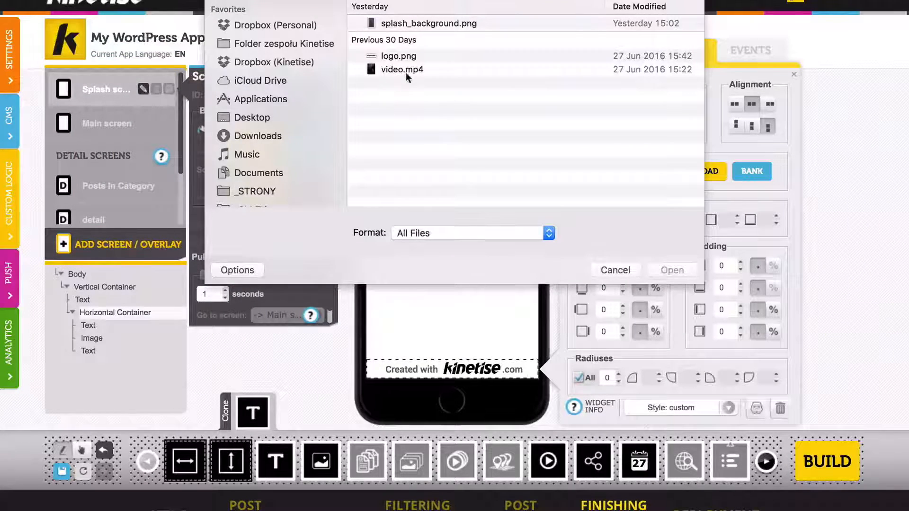
{"action": "double_click", "coordinate": [405, 70]}
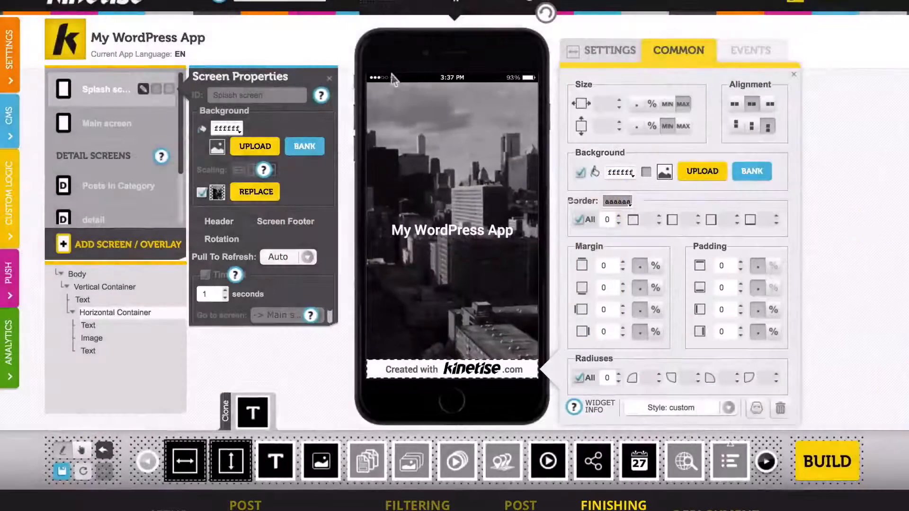
{"action": "left_click", "coordinate": [330, 82]}
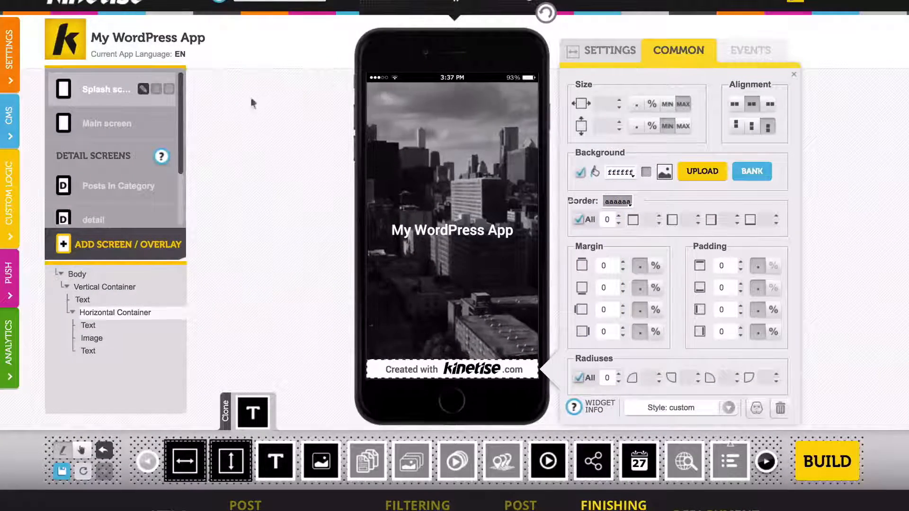
- Return to the main screen and build the native apps
{"action": "left_click", "coordinate": [121, 124]}
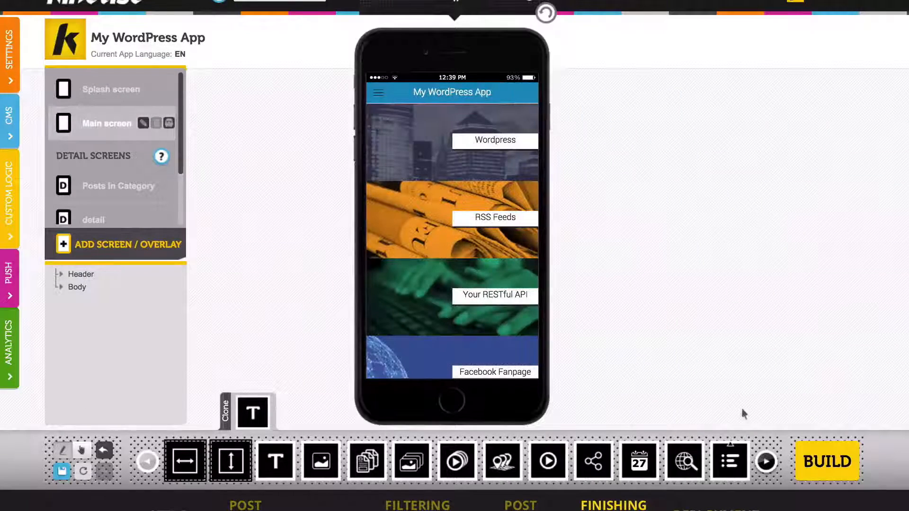
{"action": "left_click", "coordinate": [821, 462]}
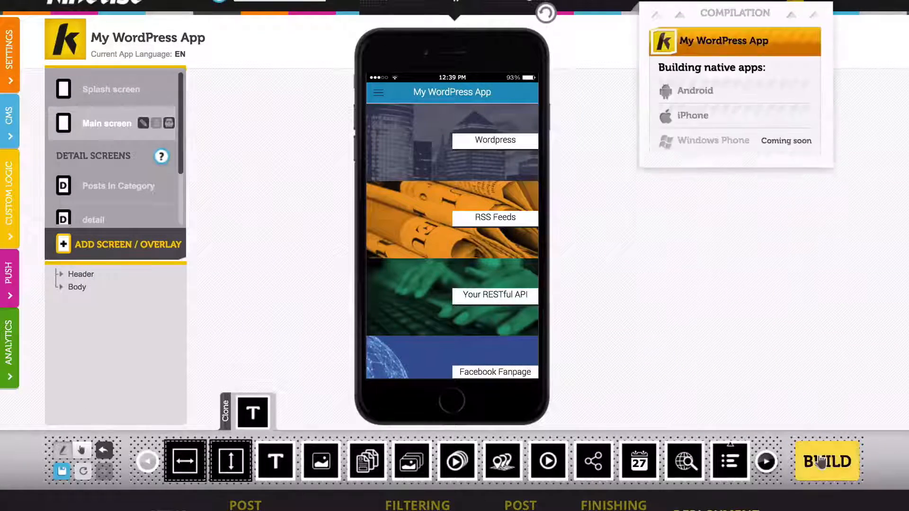